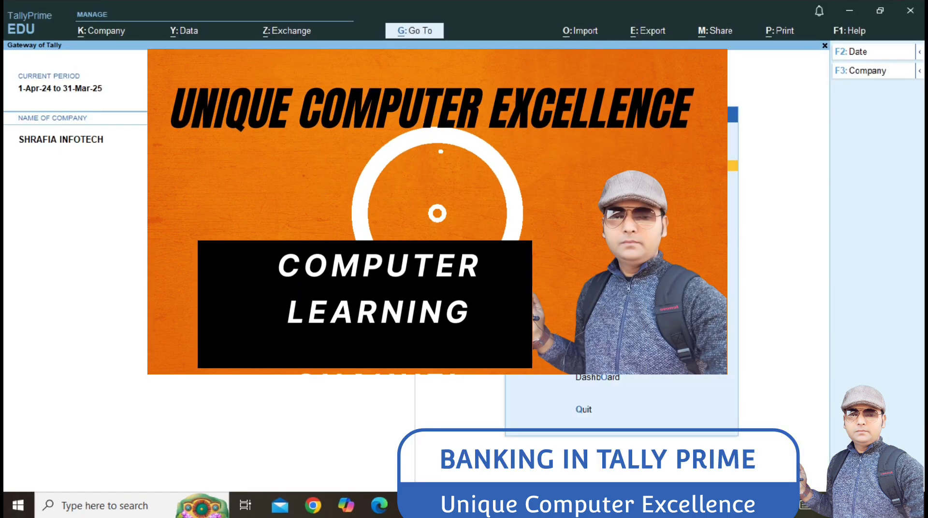
Step: Shut the SHRAFIA INFOTECH company and begin creating a new company
{"action": "key", "text": "alt+F3"}
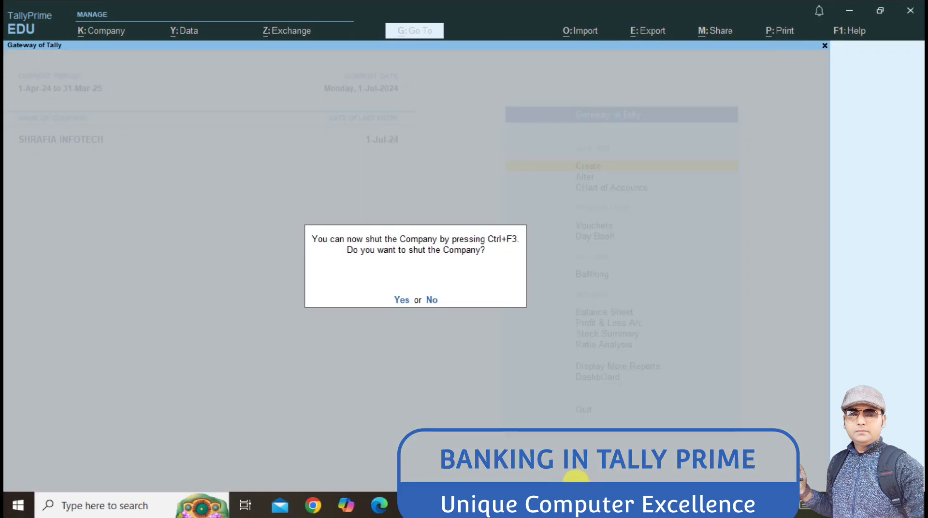
{"action": "key", "text": "y"}
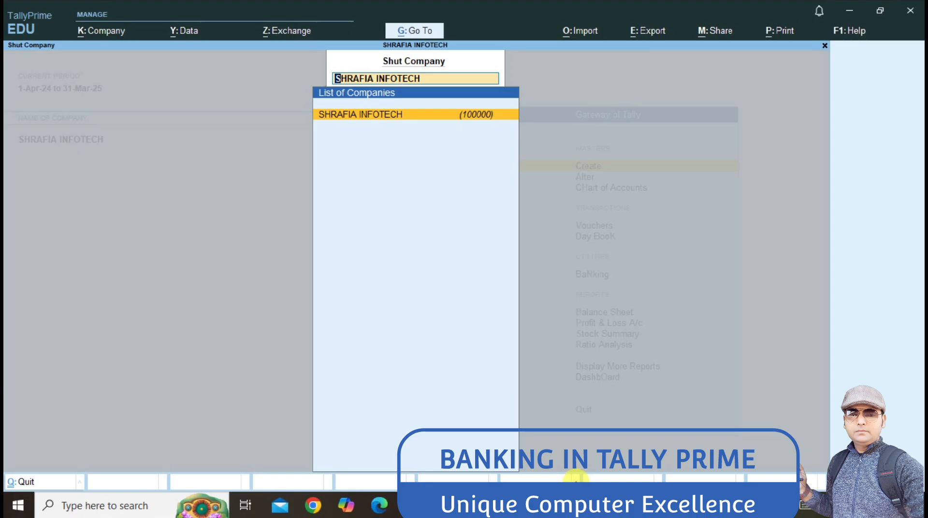
{"action": "key", "text": "Return"}
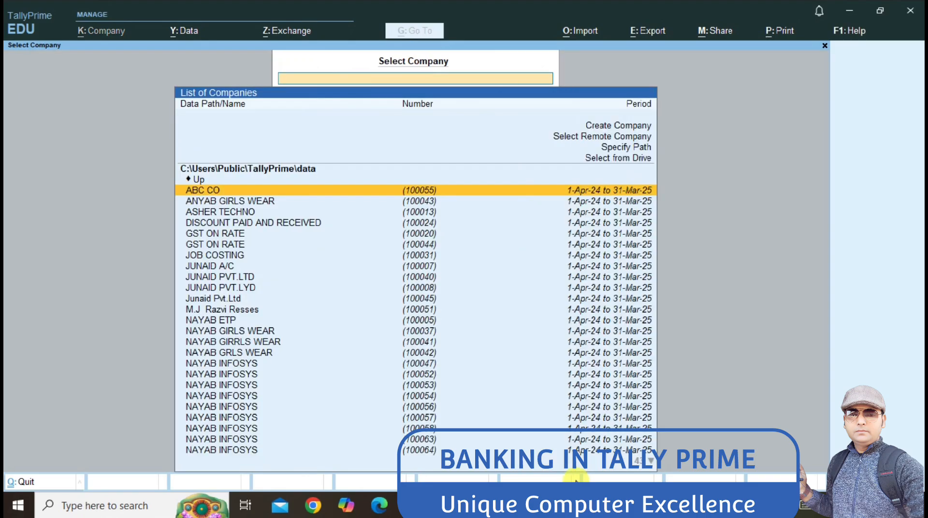
{"action": "key", "text": "Up"}
{"action": "key", "text": "Up"}
{"action": "key", "text": "Up"}
{"action": "key", "text": "Up"}
{"action": "key", "text": "Up"}
{"action": "key", "text": "Up"}
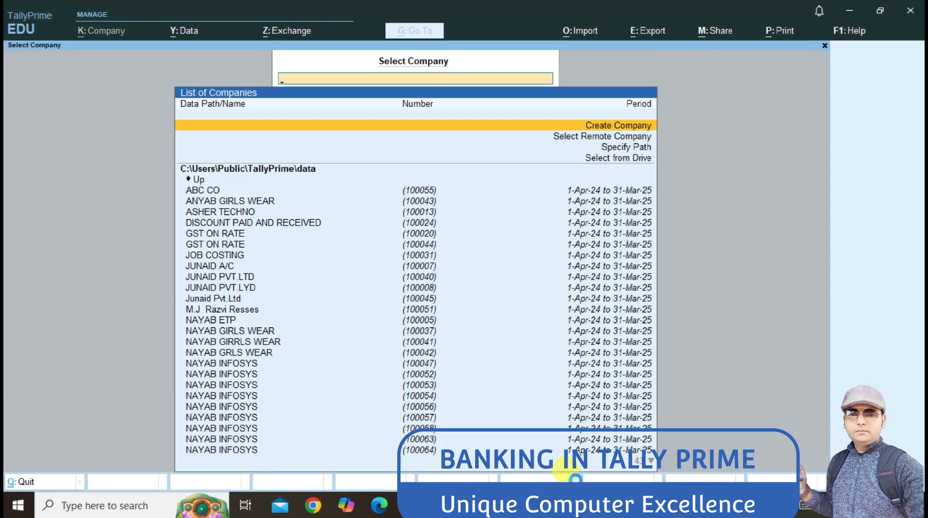
{"action": "key", "text": "Return"}
Step: Name the company NAYNUB PVT LTD with address GARDEN REACH ROAD
{"action": "type", "text": "Na"}
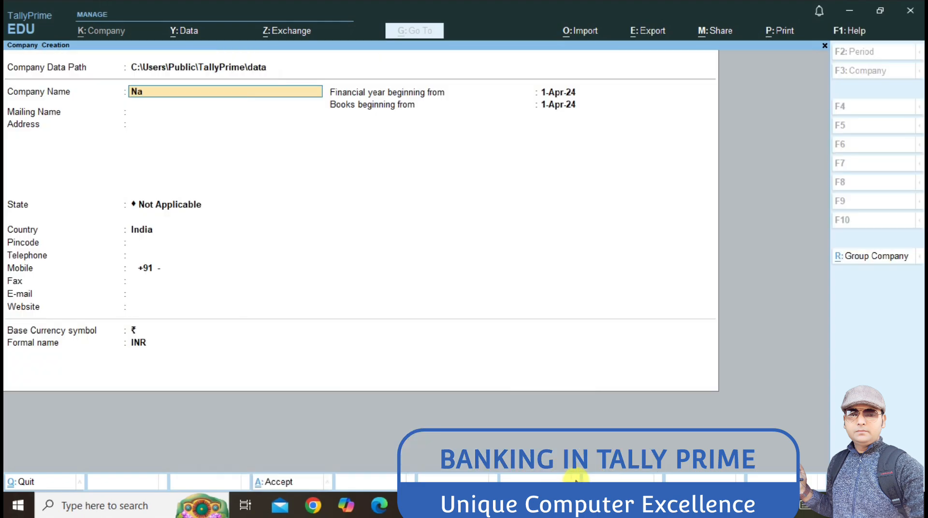
{"action": "key", "text": "BackSpace"}
{"action": "type", "text": "AYNUB"}
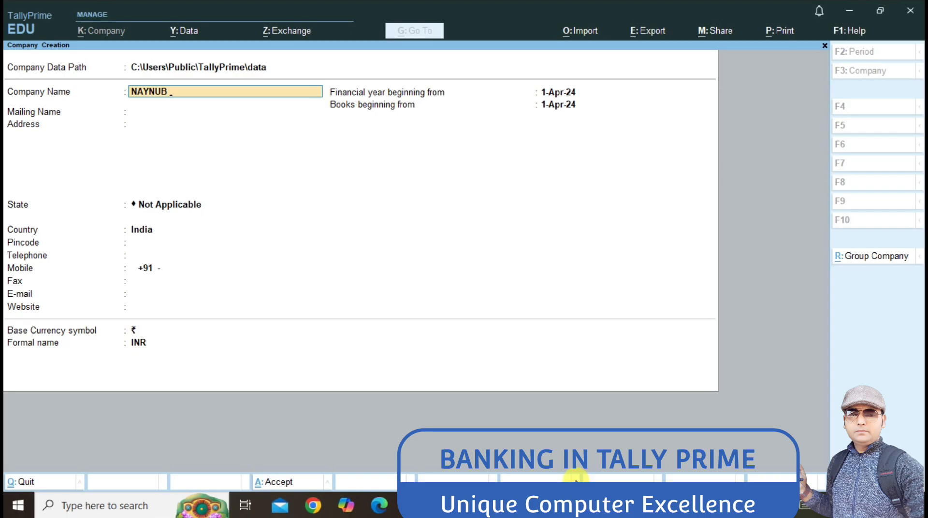
{"action": "type", "text": " PVT LTD"}
{"action": "key", "text": "Return"}
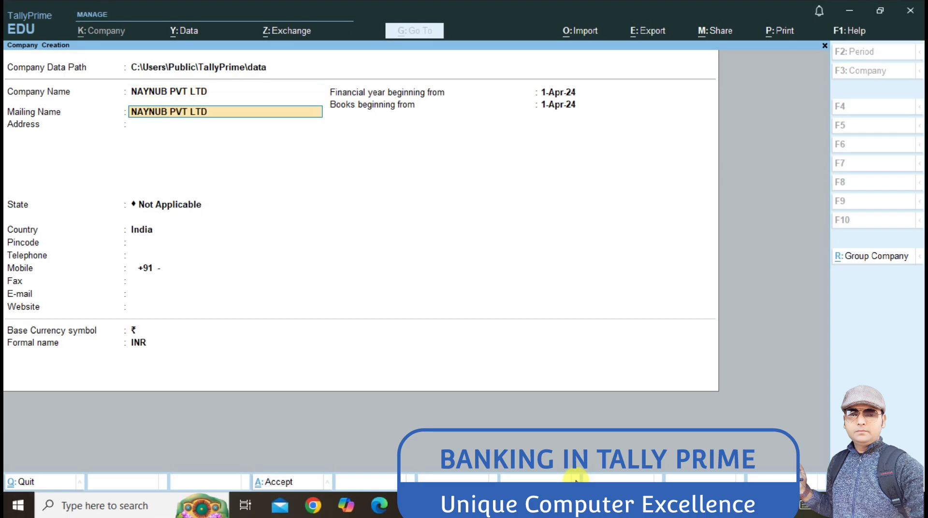
{"action": "key", "text": "Return"}
{"action": "type", "text": "GARDEN REACH ROAD"}
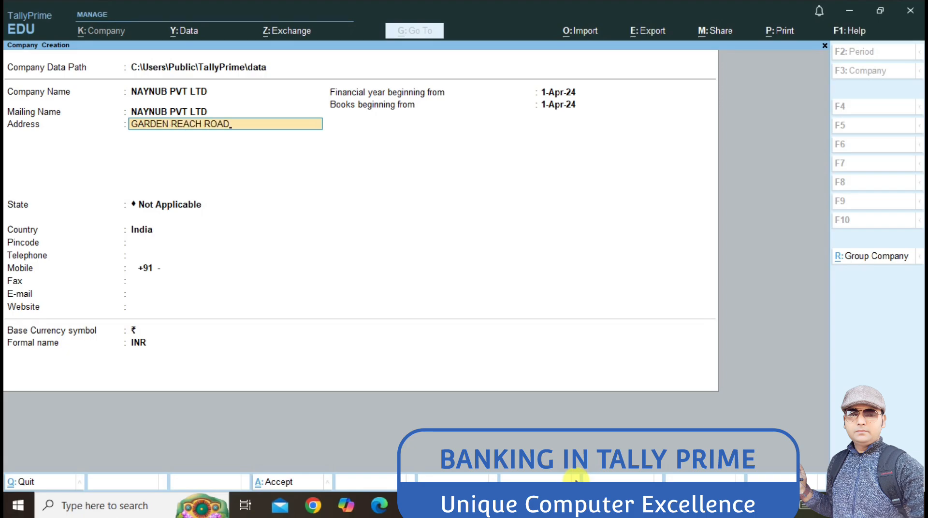
{"action": "key", "text": "Return"}
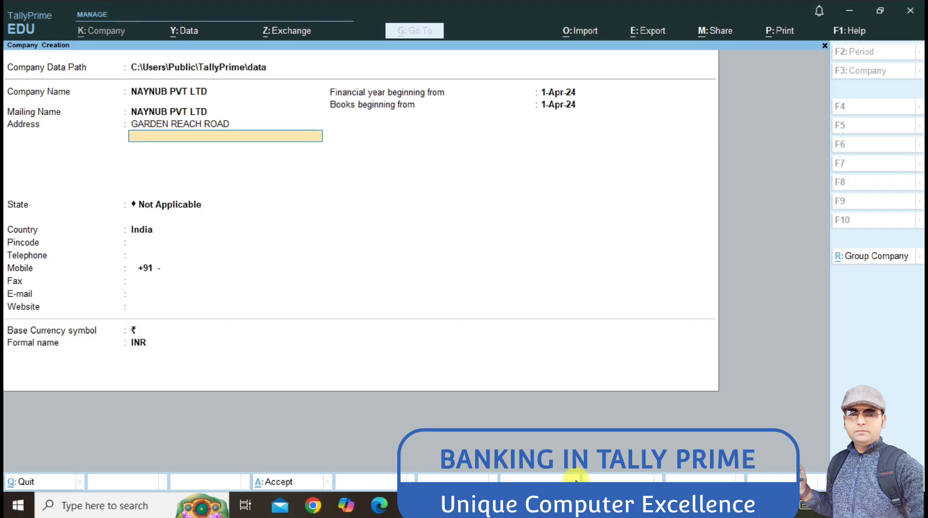
{"action": "key", "text": "Return"}
Step: Set the state to West Bengal and enter the company's mobile number
{"action": "type", "text": "W"}
{"action": "key", "text": "Return"}
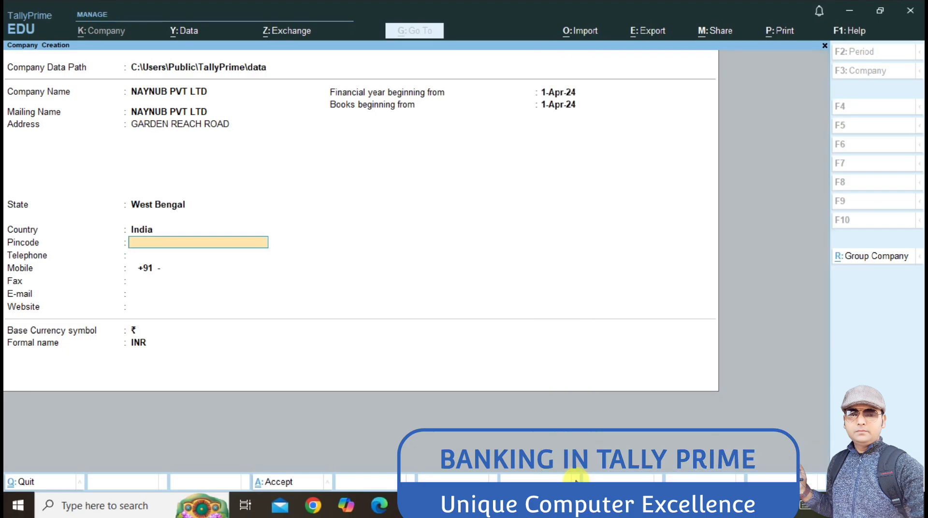
{"action": "key", "text": "Return"}
{"action": "key", "text": "Return"}
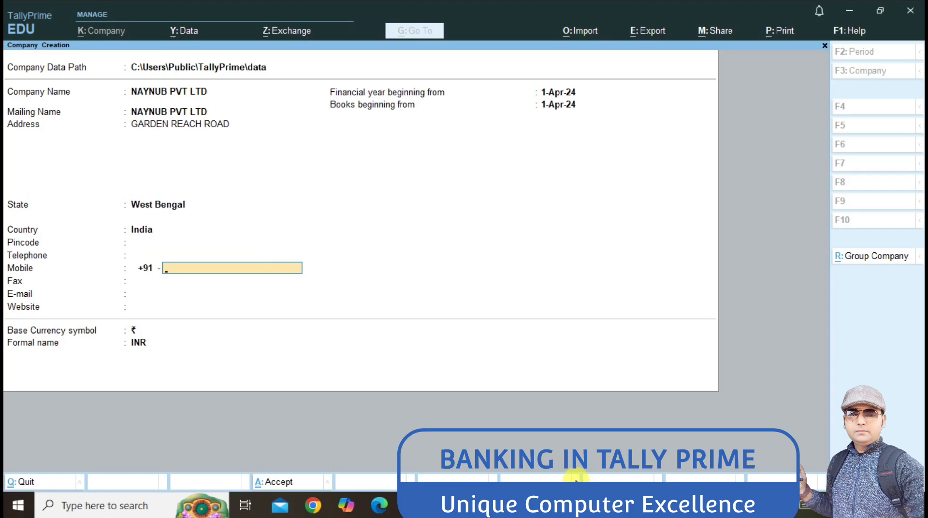
{"action": "key", "text": "Escape"}
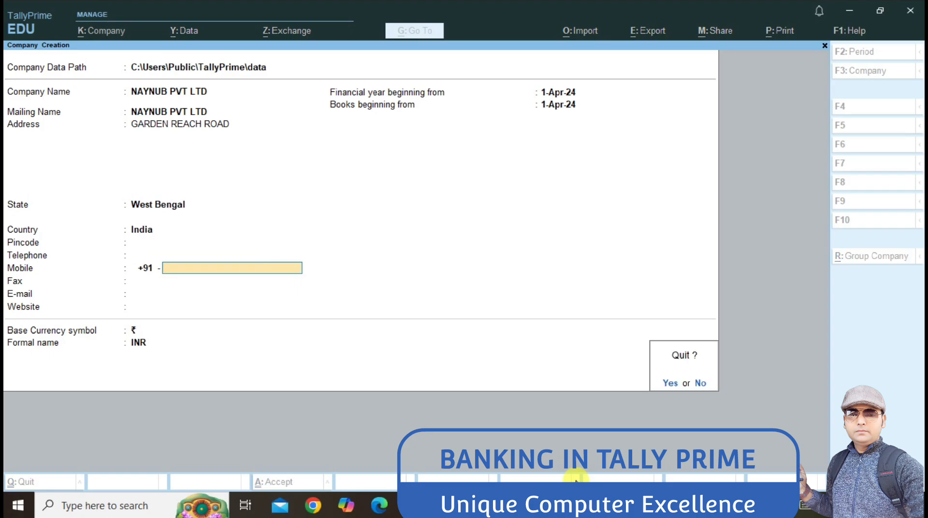
{"action": "type", "text": "n"}
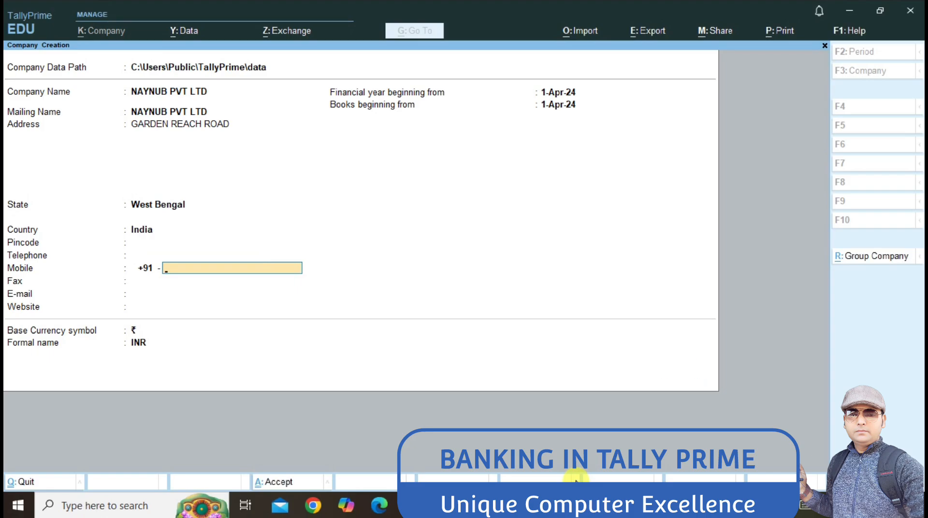
{"action": "key", "text": "Return"}
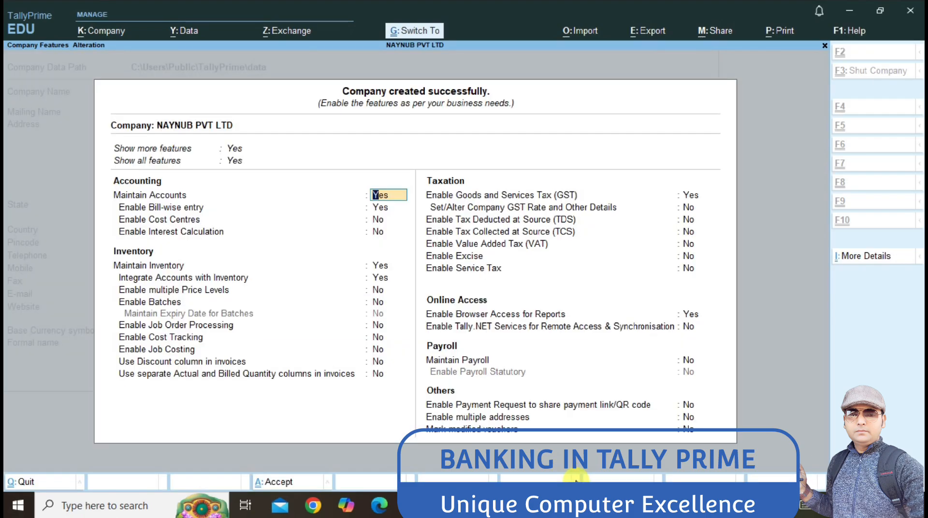
Step: Accept the company features and create an AXIS BANK ledger under Bank Accounts
{"action": "key", "text": "ctrl+a"}
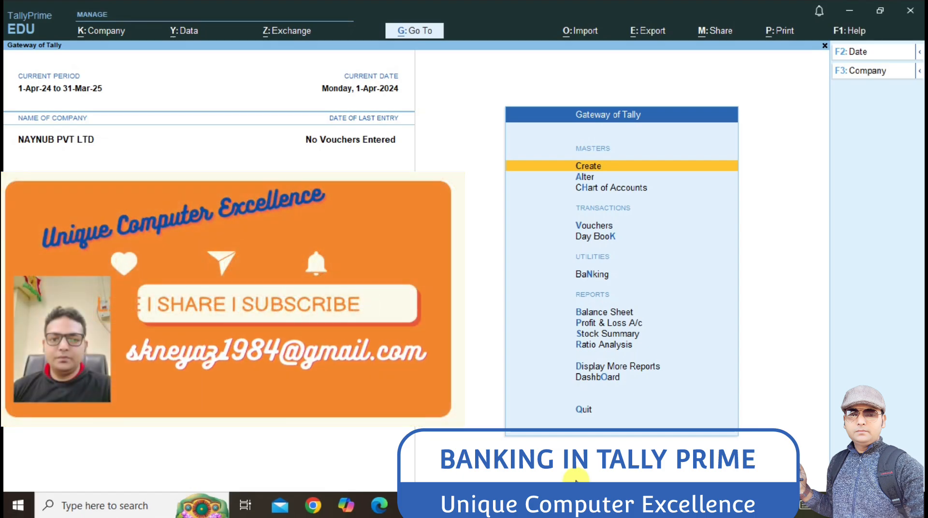
{"action": "key", "text": "Return"}
{"action": "key", "text": "Down"}
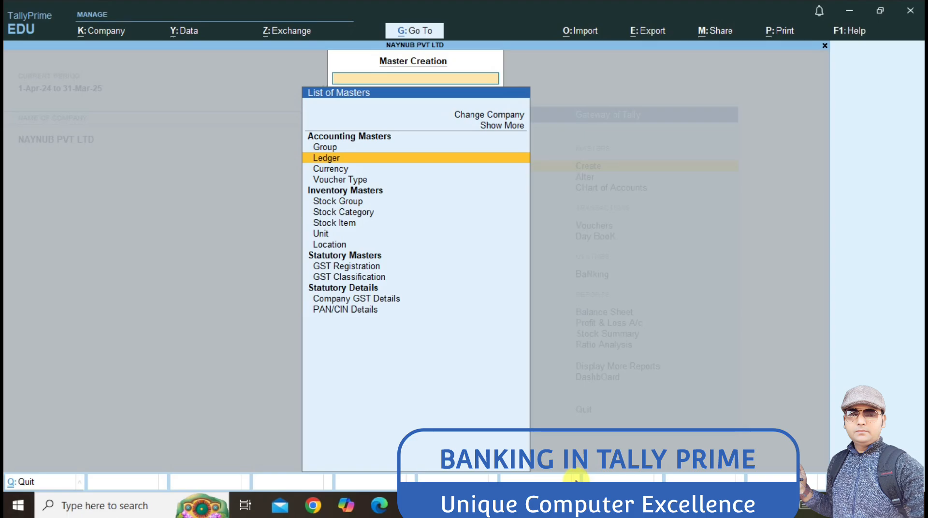
{"action": "key", "text": "Return"}
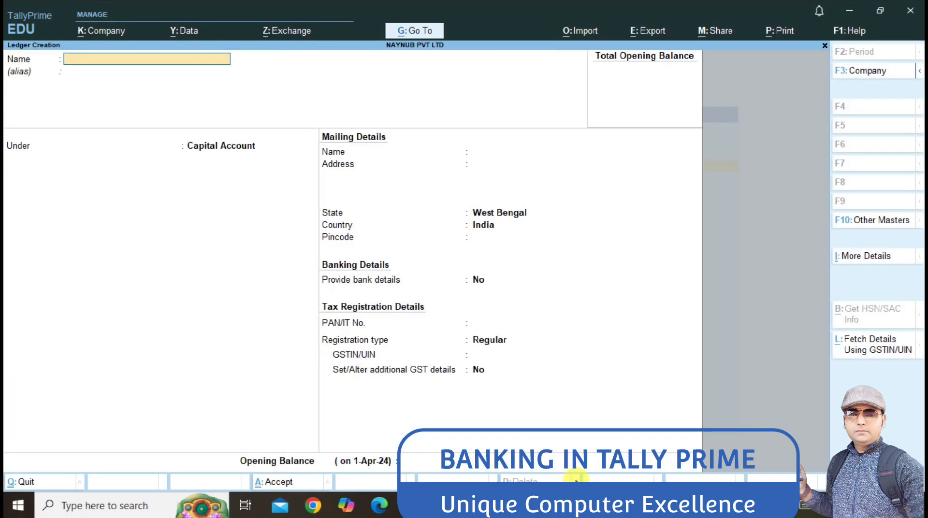
{"action": "type", "text": "AXIS BANK"}
{"action": "key", "text": "Return"}
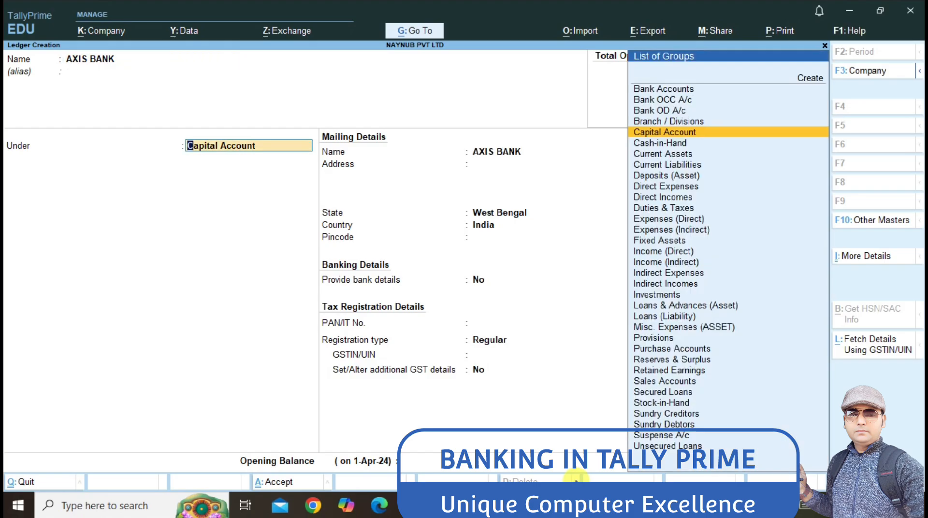
{"action": "type", "text": "ba"}
{"action": "key", "text": "Return"}
{"action": "key", "text": "Return"}
{"action": "key", "text": "Return"}
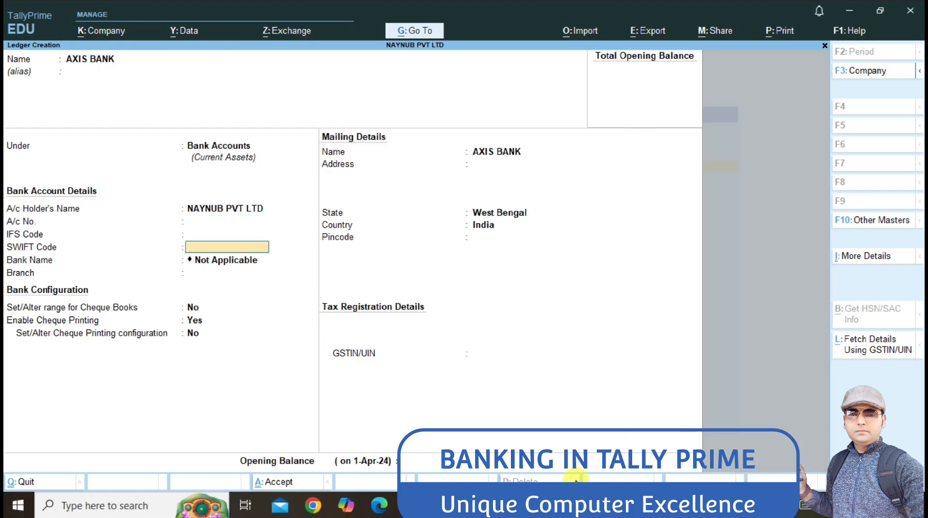
Step: Enter the bank account number and IFS code UTB164654A, dismissing the IFS warning
{"action": "key", "text": "Up"}
{"action": "key", "text": "Up"}
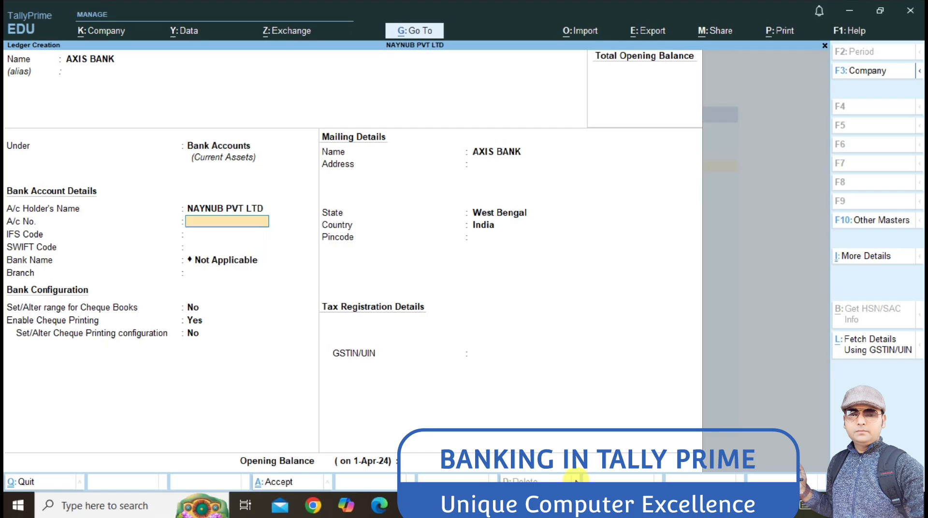
{"action": "key", "text": "Return"}
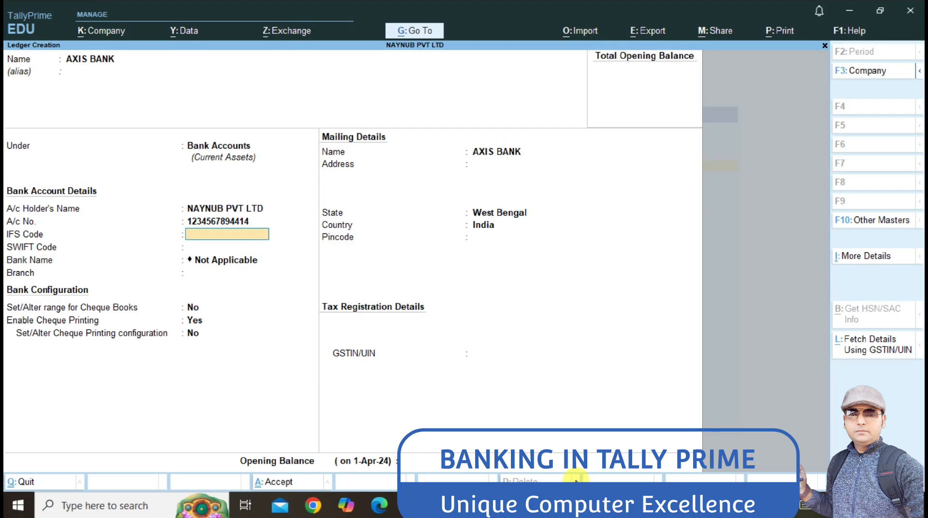
{"action": "key", "text": "Return"}
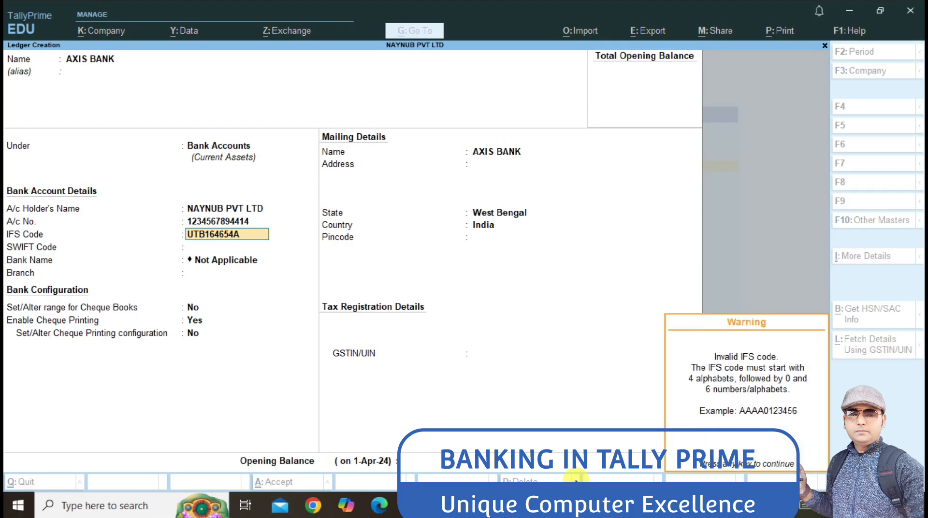
{"action": "key", "text": "Return"}
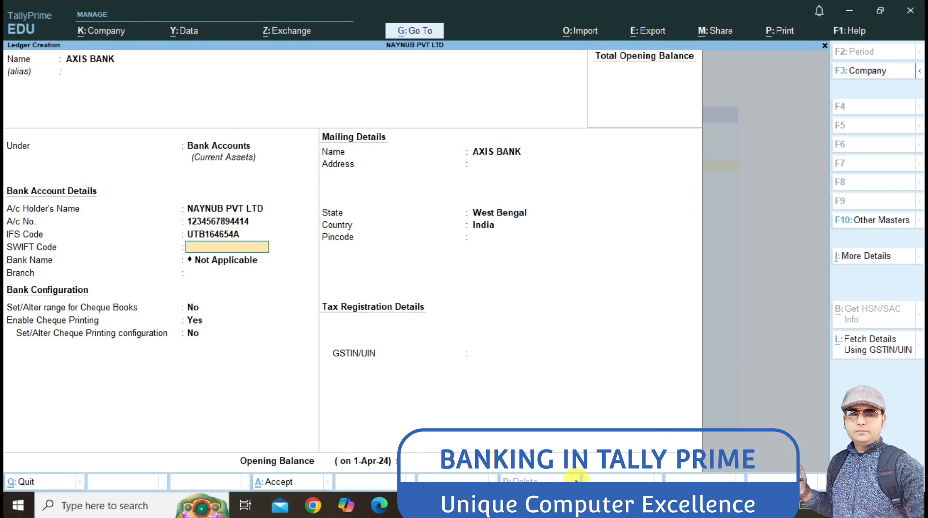
{"action": "key", "text": "Return"}
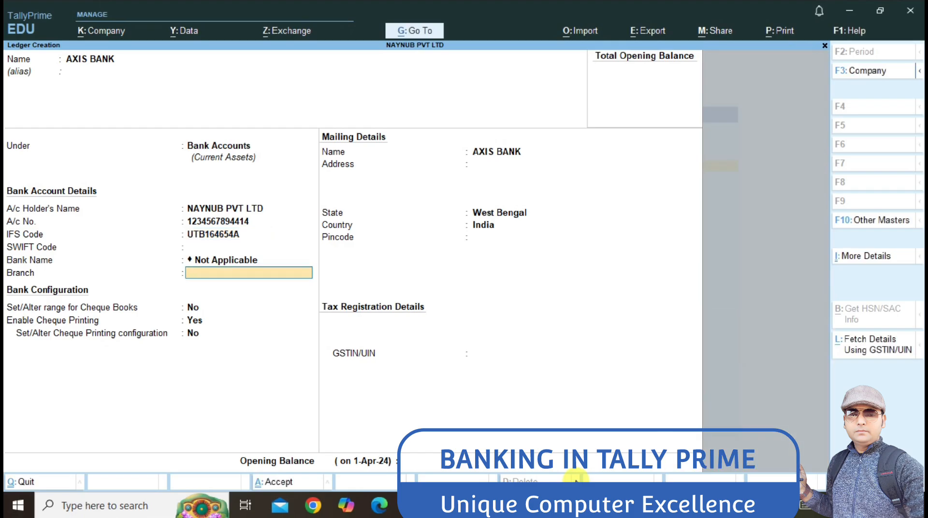
Step: Keep the bank name as Not Applicable and set the branch to GARDEN REACH
{"action": "key", "text": "BackSpace"}
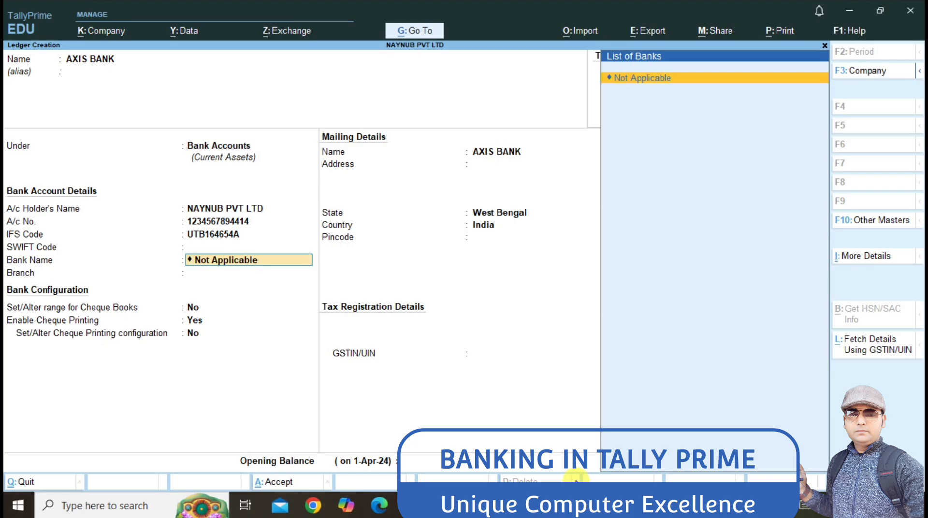
{"action": "key", "text": "Return"}
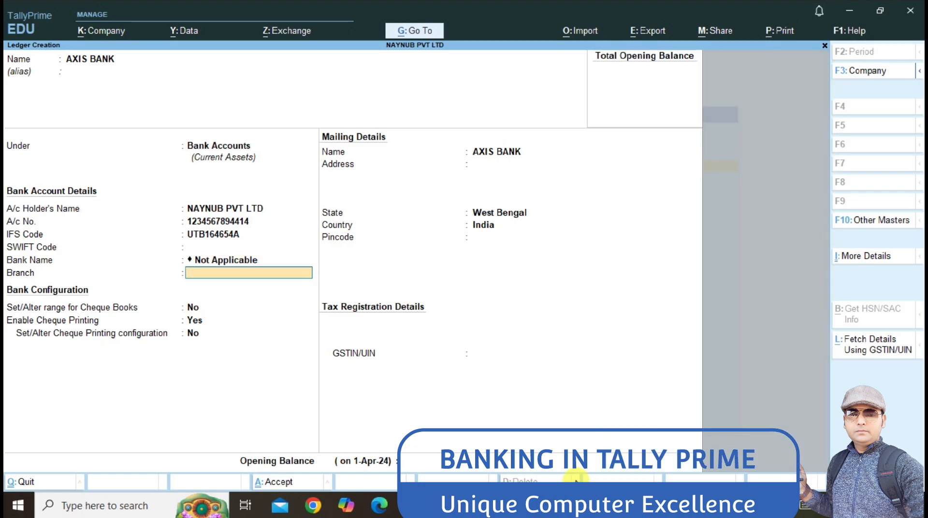
{"action": "type", "text": "GARTD\\"}
{"action": "key", "text": "BackSpace"}
{"action": "key", "text": "BackSpace"}
{"action": "type", "text": "DE"}
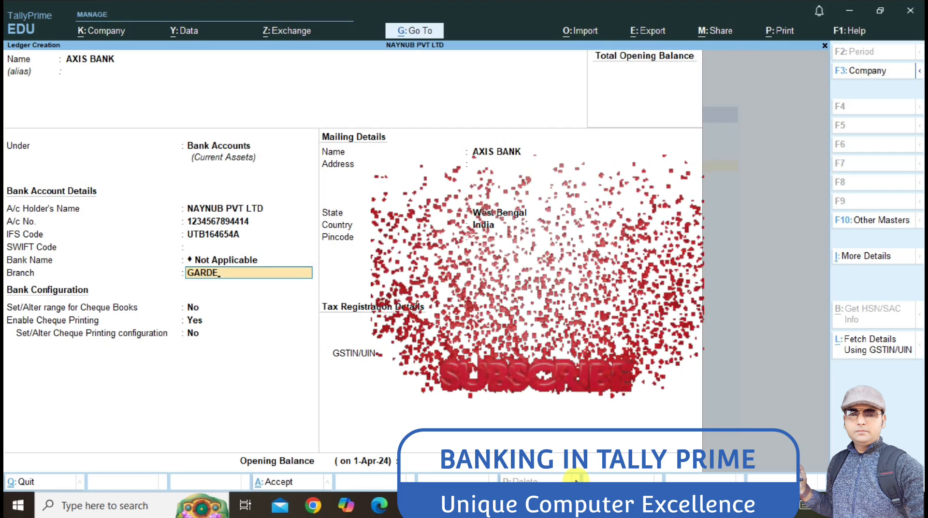
{"action": "type", "text": "N REACH"}
{"action": "key", "text": "Return"}
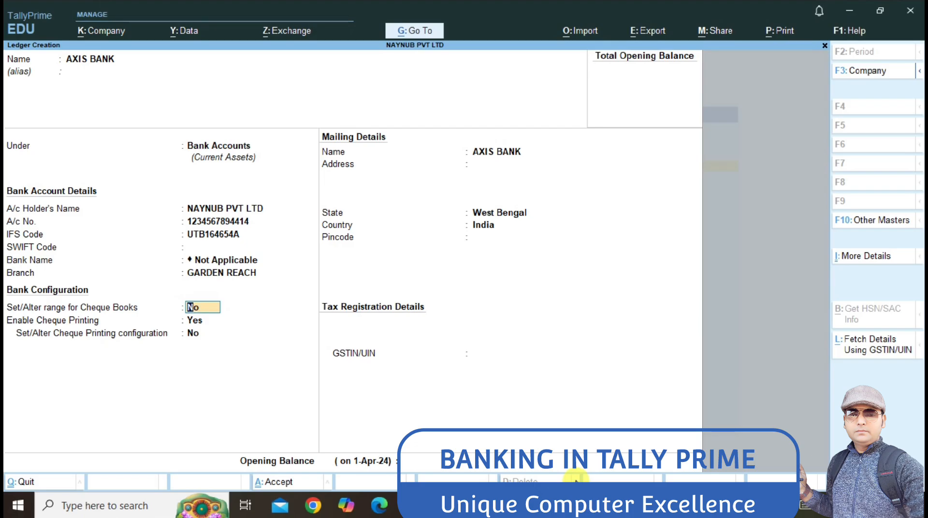
Step: Enable cheque book ranges and add book AXIS BANK numbered 000001 to 000025 (25 cheques)
{"action": "type", "text": "Y"}
{"action": "key", "text": "Return"}
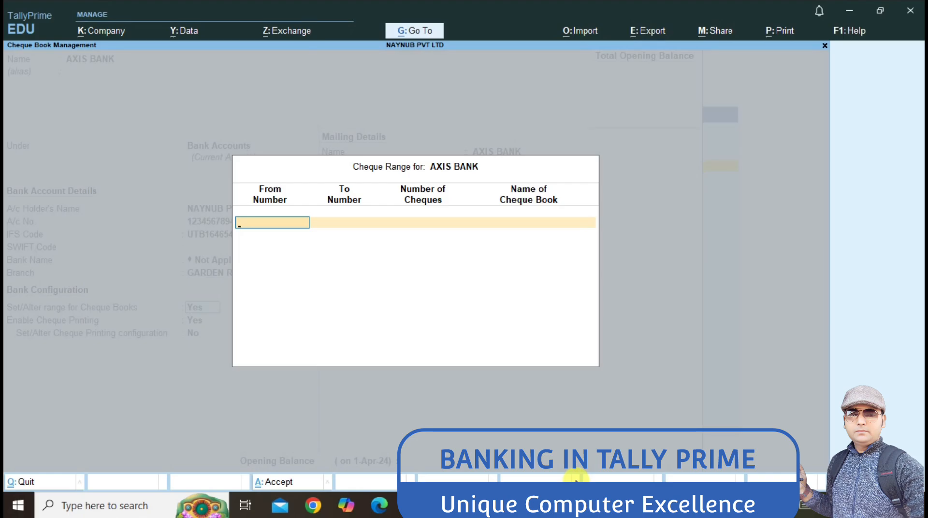
{"action": "type", "text": "000001"}
{"action": "key", "text": "Return"}
{"action": "type", "text": "0000"}
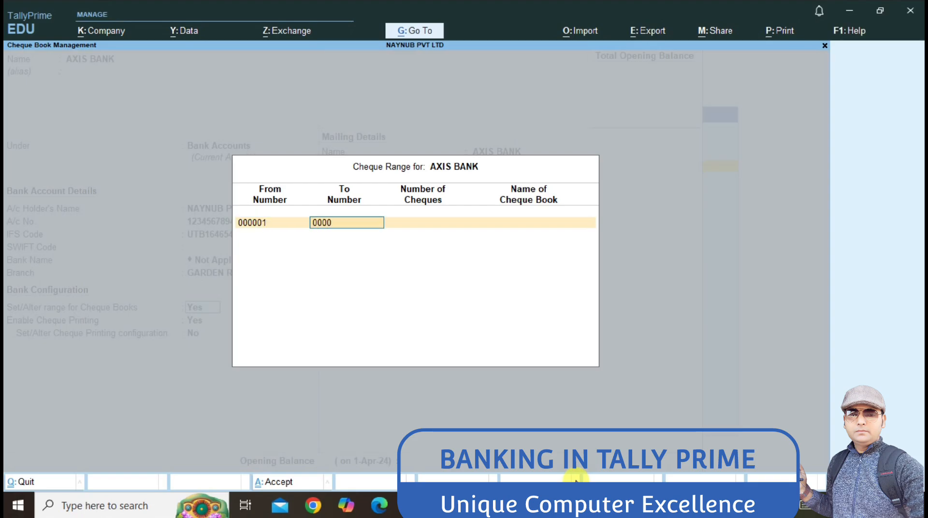
{"action": "type", "text": "24"}
{"action": "key", "text": "BackSpace"}
{"action": "type", "text": "5"}
{"action": "key", "text": "Return"}
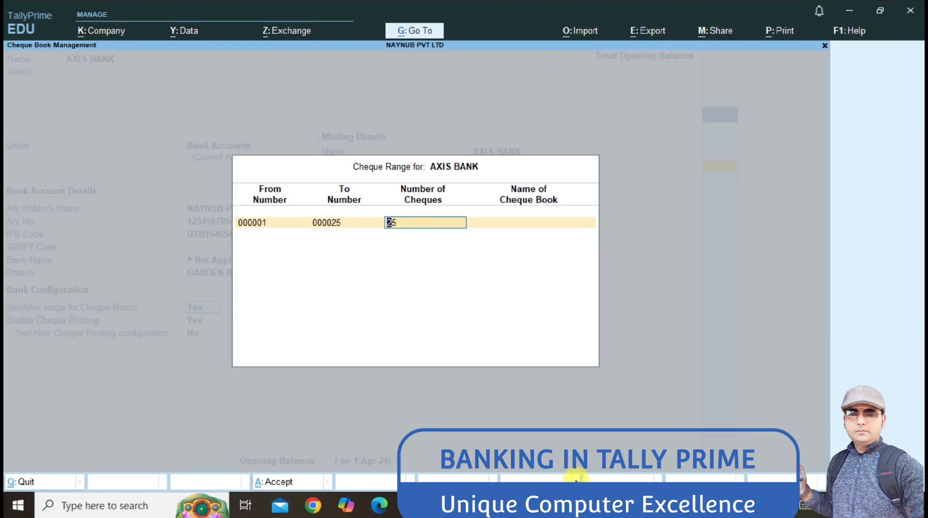
{"action": "key", "text": "Return"}
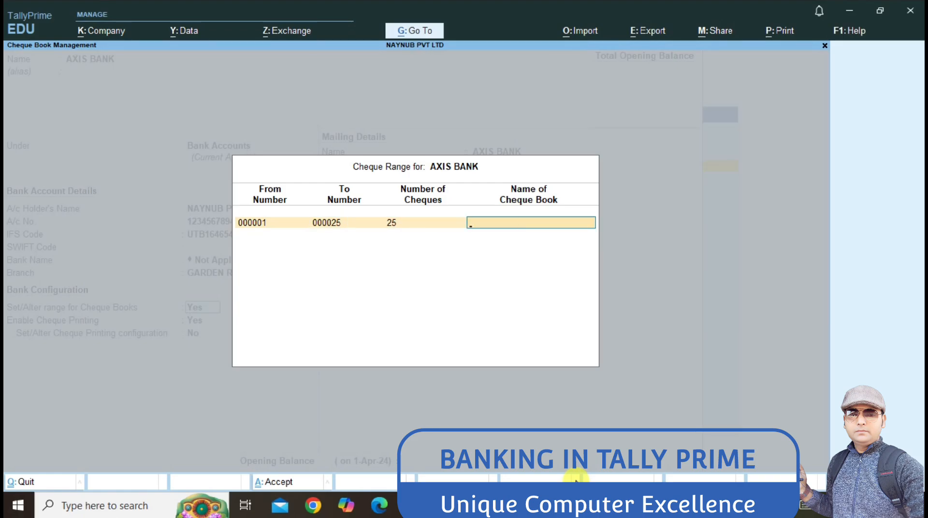
{"action": "type", "text": "AXIS BANK"}
{"action": "key", "text": "Return"}
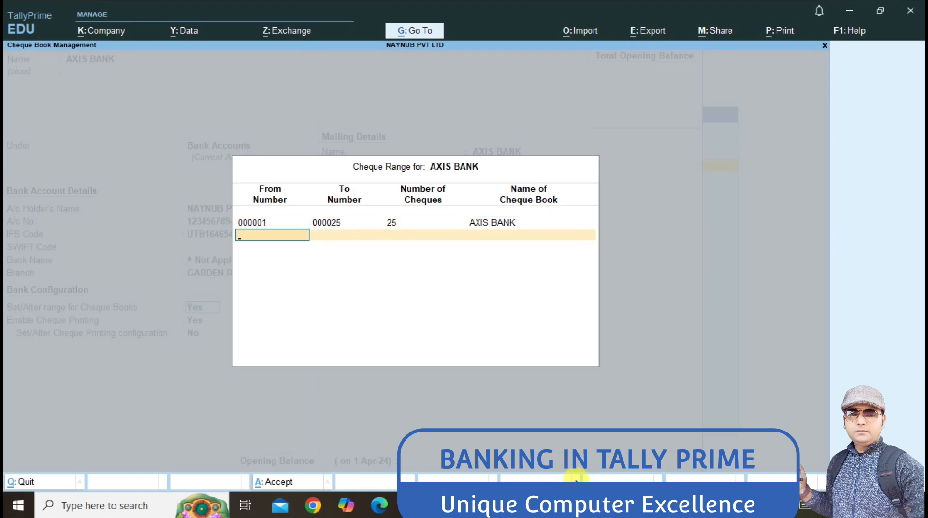
{"action": "key", "text": "Return"}
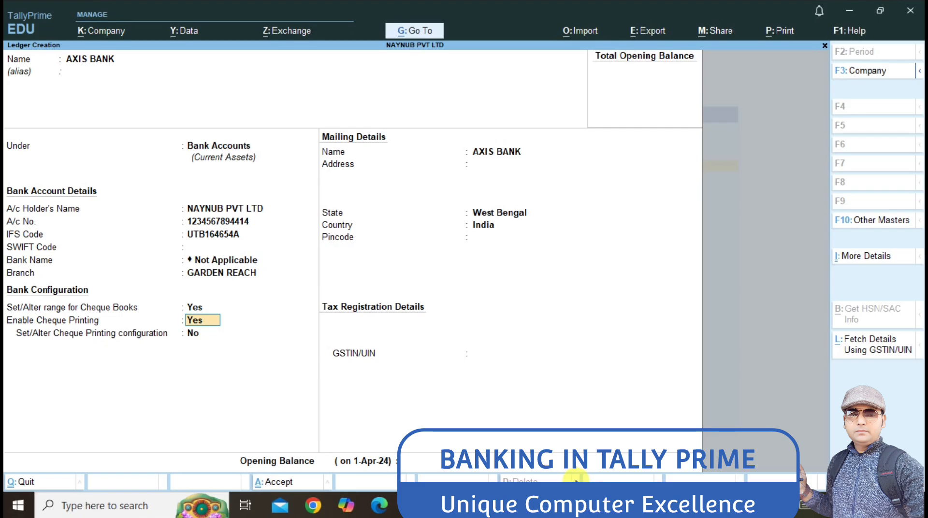
Step: Set the AXIS BANK ledger's cheque printing configuration option to Yes
{"action": "key", "text": "Return"}
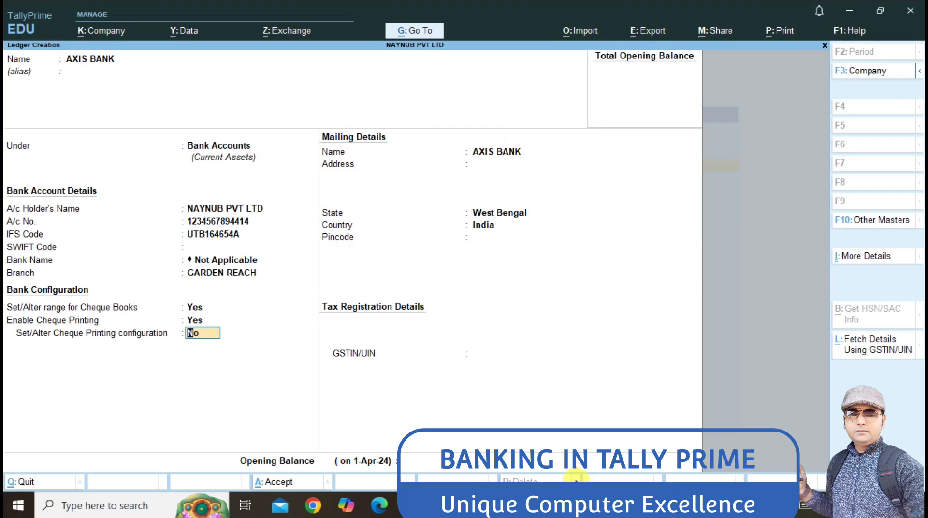
{"action": "type", "text": "y"}
{"action": "key", "text": "Return"}
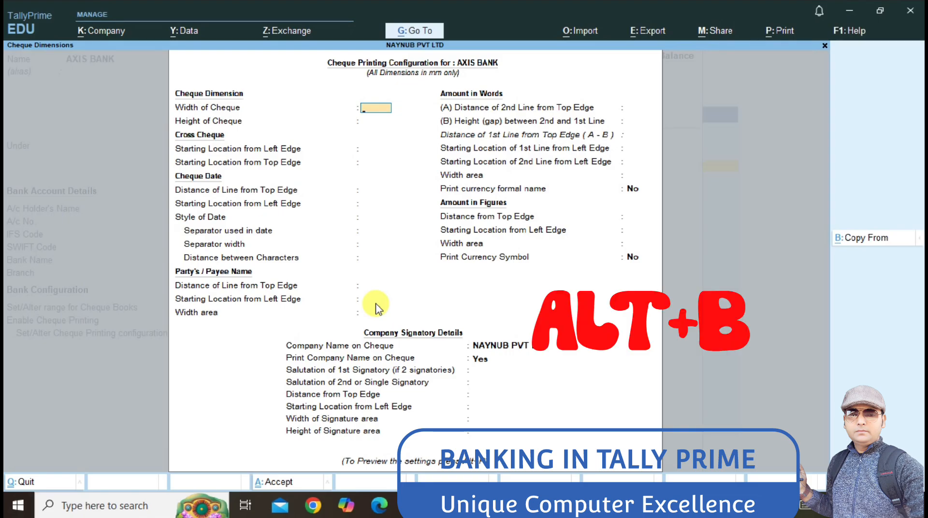
Step: Copy the Sample Format cheque dimensions and set the date style to dd-mmm-yyyy
{"action": "key", "text": "alt+b"}
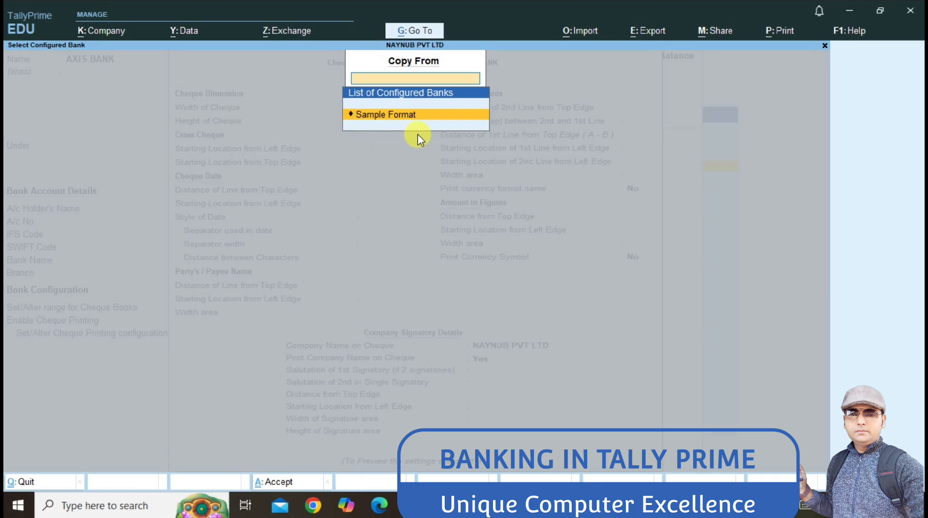
{"action": "key", "text": "Return"}
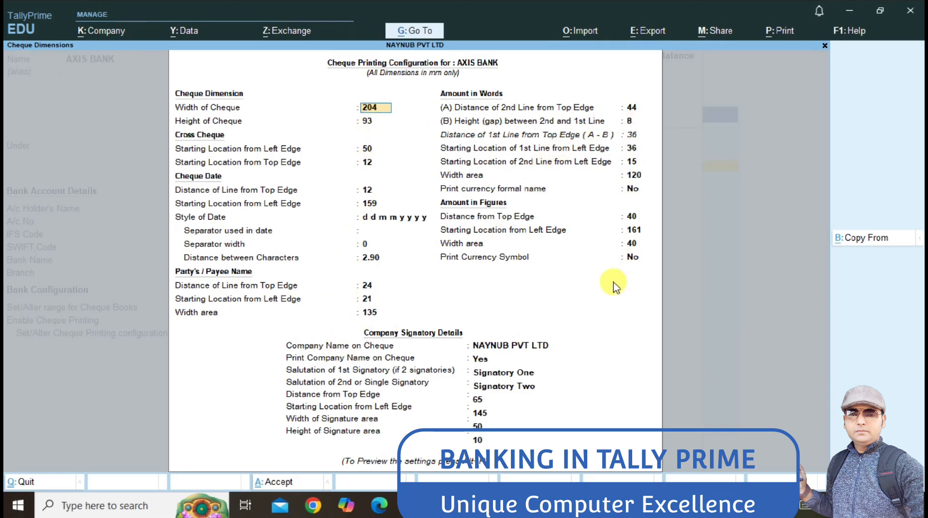
{"action": "key", "text": "Return"}
{"action": "key", "text": "Return"}
{"action": "key", "text": "Return"}
{"action": "key", "text": "Return"}
{"action": "key", "text": "Return"}
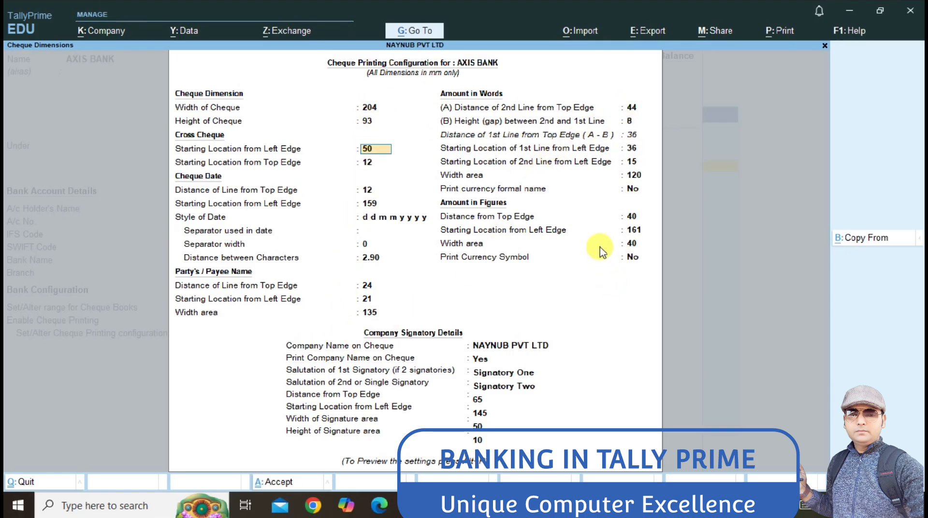
{"action": "key", "text": "Return"}
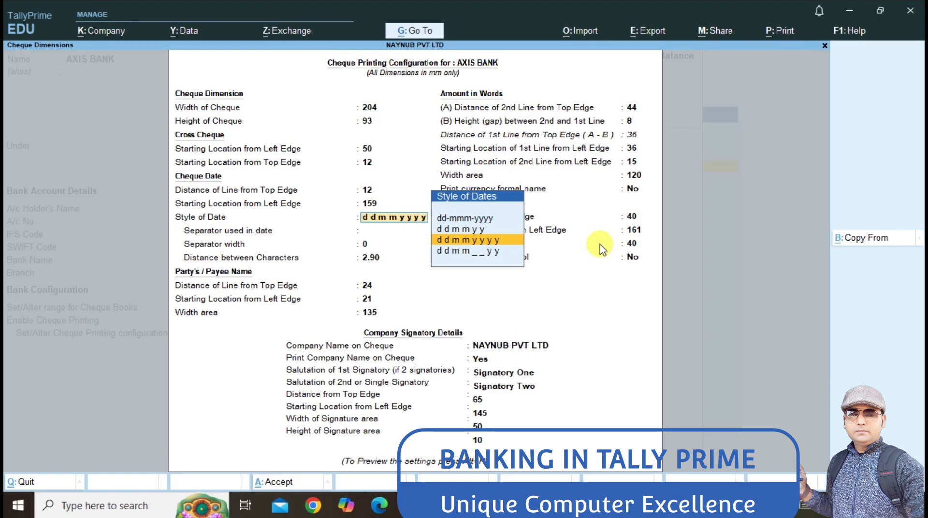
{"action": "key", "text": "Up"}
{"action": "key", "text": "Up"}
{"action": "key", "text": "Down"}
{"action": "key", "text": "Down"}
{"action": "key", "text": "Up"}
{"action": "key", "text": "Up"}
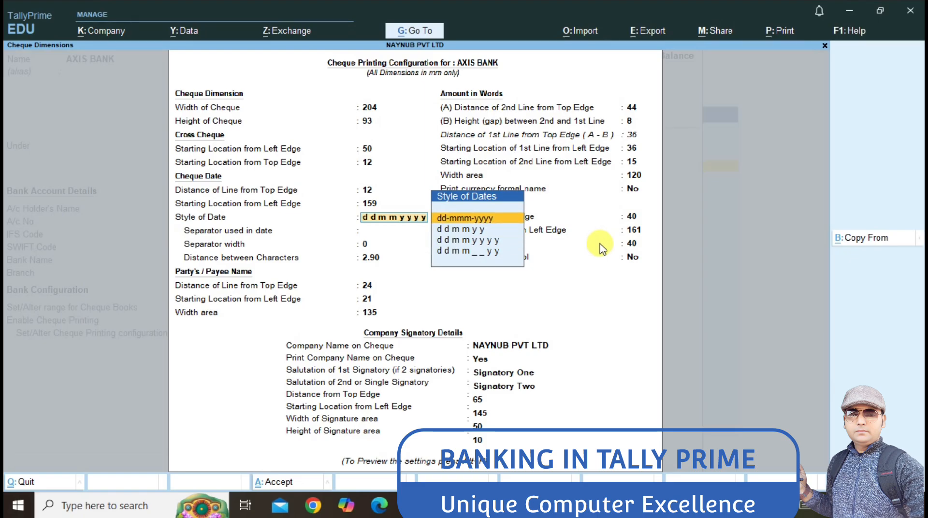
{"action": "key", "text": "Return"}
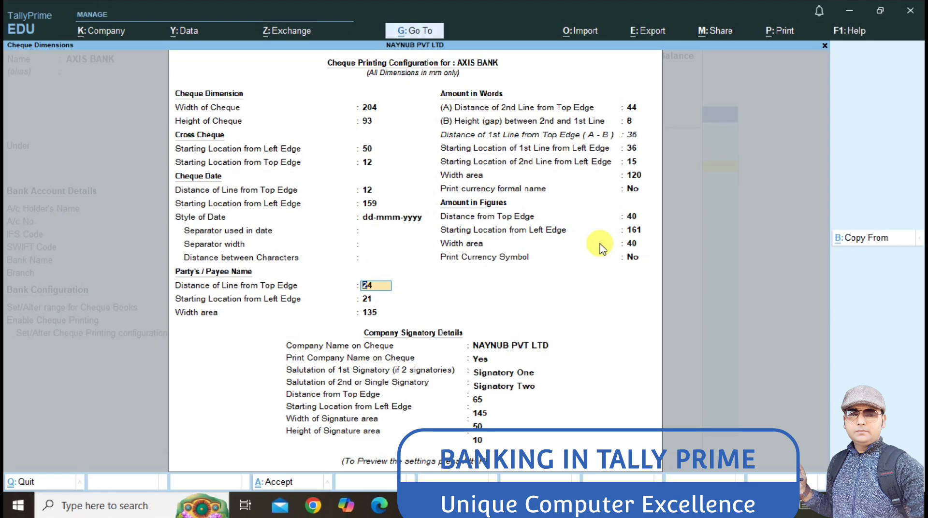
Step: Enter the first signatory's name and leave the second signatory salutation blank
{"action": "key", "text": "Return"}
{"action": "key", "text": "Return"}
{"action": "key", "text": "Return"}
{"action": "key", "text": "Return"}
{"action": "key", "text": "Return"}
{"action": "key", "text": "Return"}
{"action": "key", "text": "Return"}
{"action": "key", "text": "Return"}
{"action": "key", "text": "Return"}
{"action": "key", "text": "Return"}
{"action": "key", "text": "Return"}
{"action": "key", "text": "Return"}
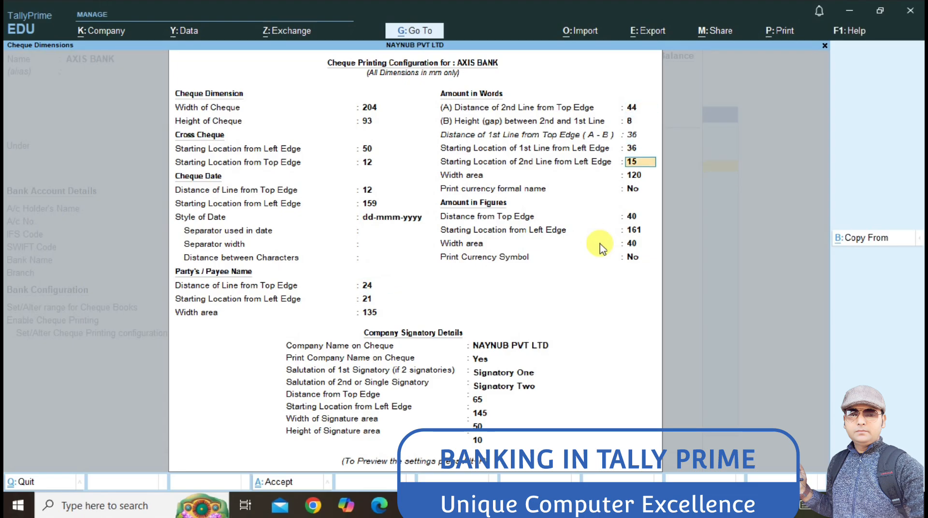
{"action": "key", "text": "Return"}
{"action": "key", "text": "Return"}
{"action": "key", "text": "Return"}
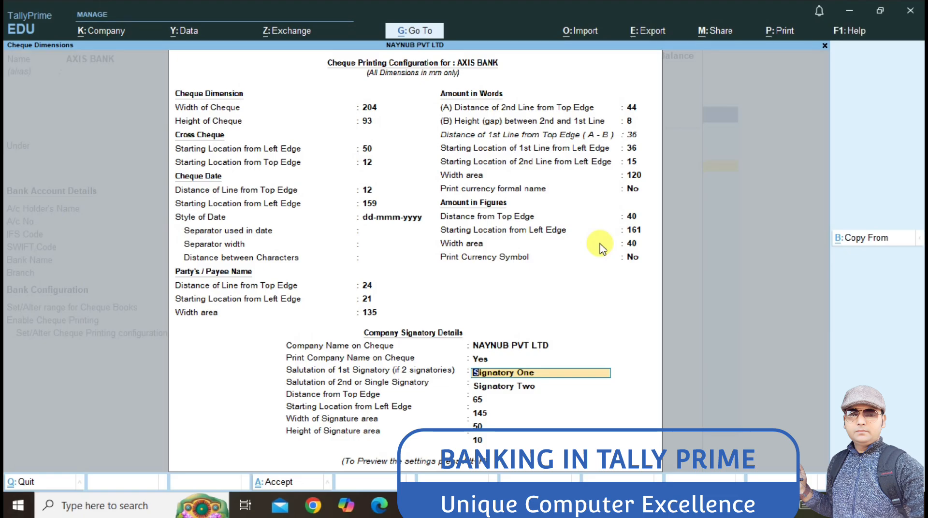
{"action": "key", "text": "Return"}
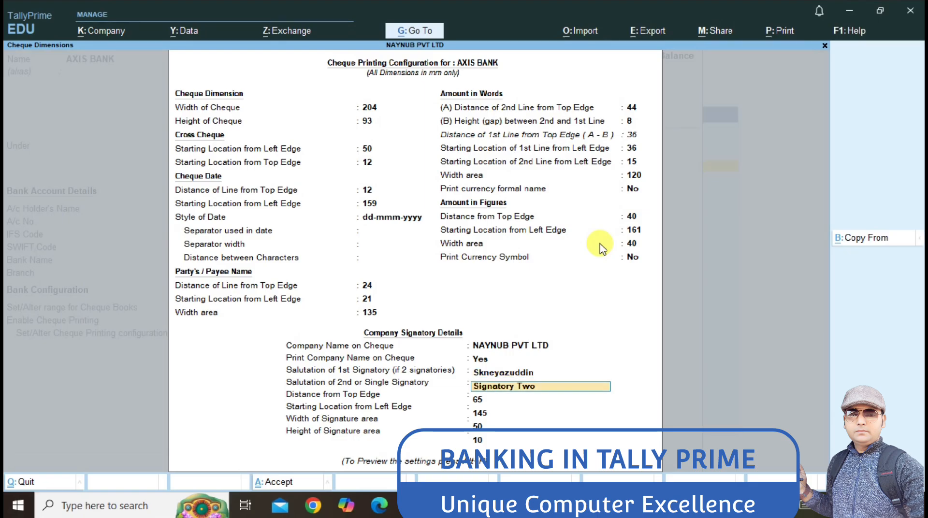
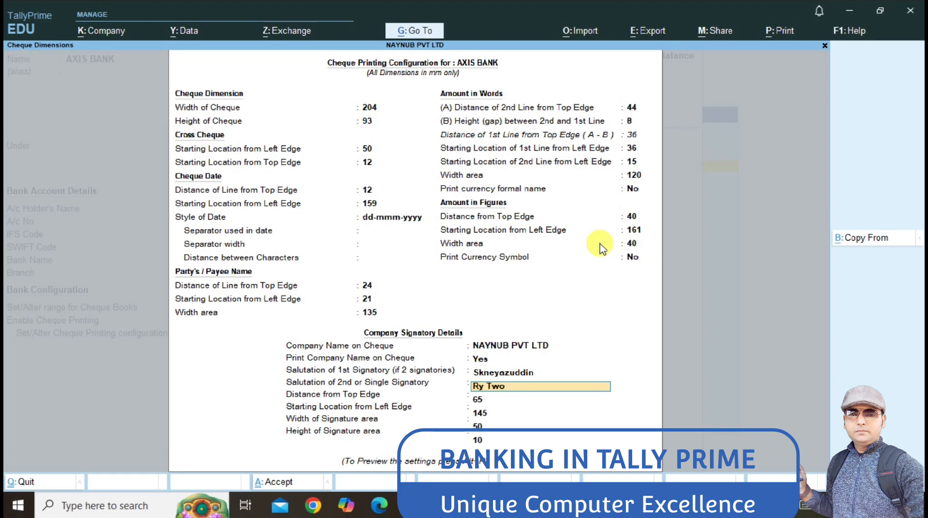
{"action": "key", "text": "BackSpace"}
{"action": "key", "text": "BackSpace"}
{"action": "key", "text": "Return"}
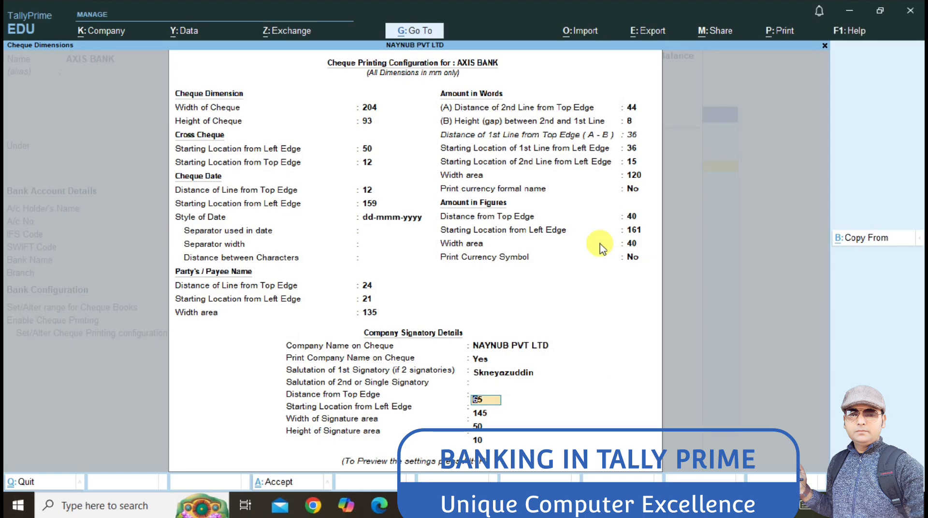
{"action": "key", "text": "Return"}
{"action": "key", "text": "Return"}
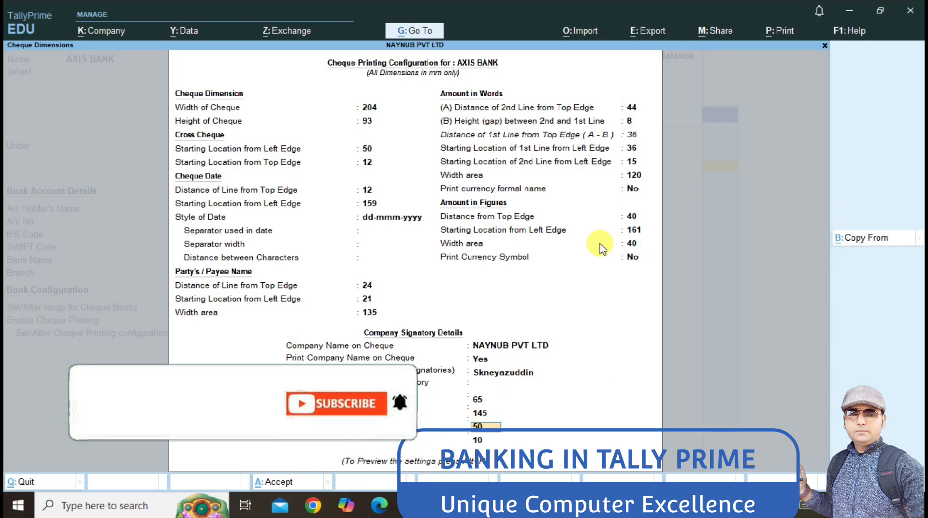
{"action": "key", "text": "Return"}
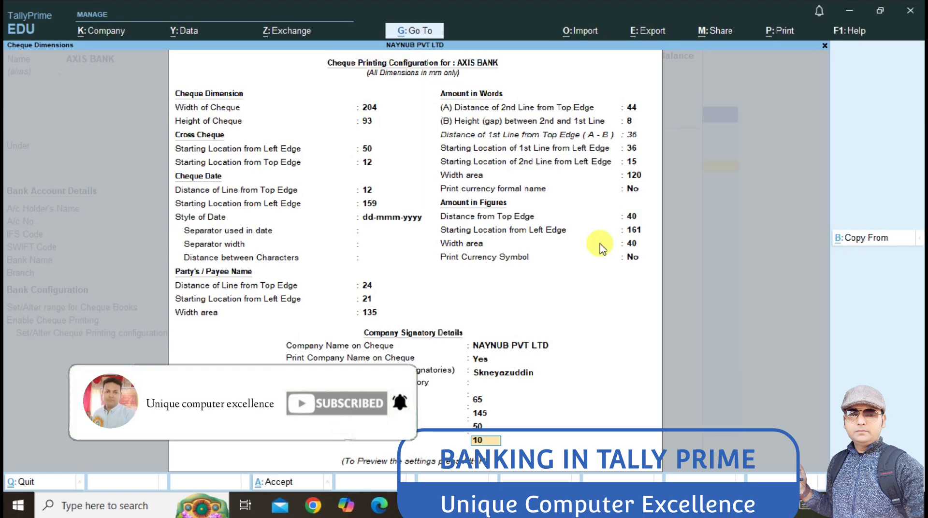
Step: Preview the sample AXIS BANK cheque zoomed in, then close the preview
{"action": "key", "text": "alt+p"}
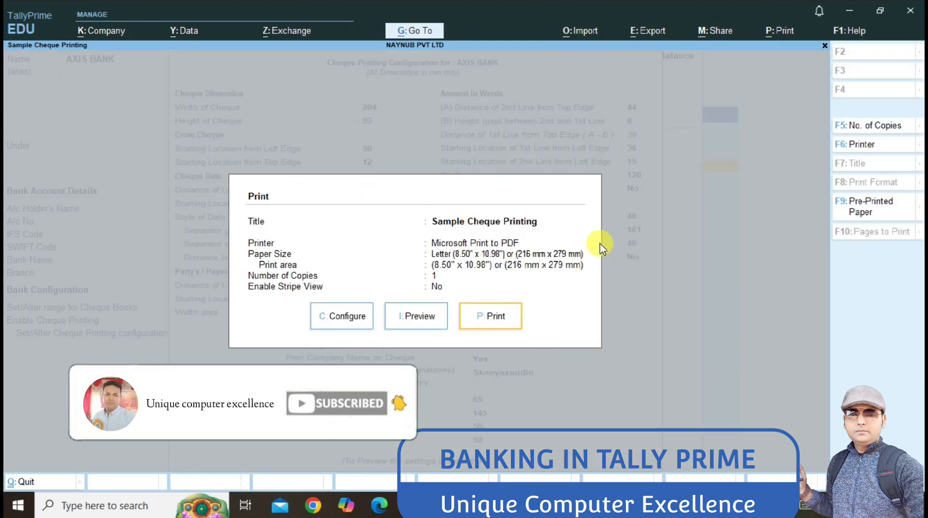
{"action": "left_click", "coordinate": [419, 318]}
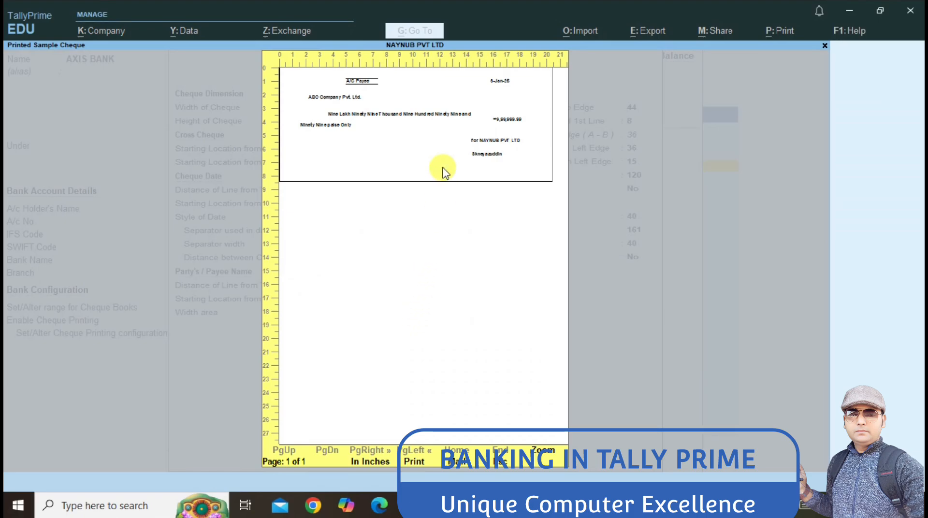
{"action": "left_click", "coordinate": [546, 452]}
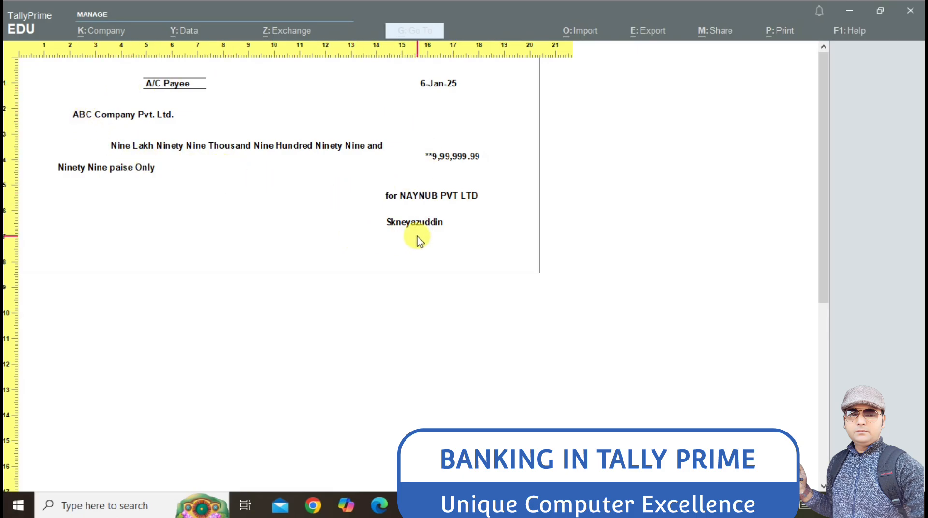
{"action": "key", "text": "Escape"}
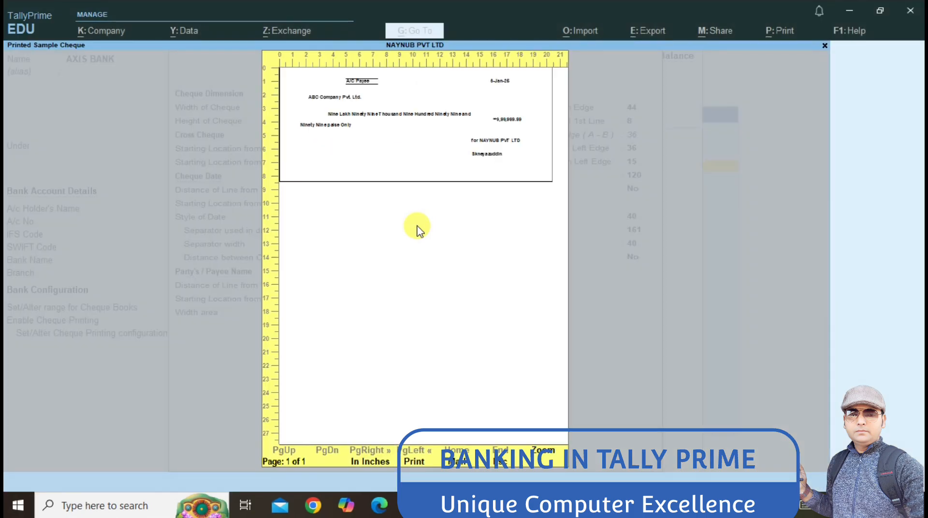
{"action": "key", "text": "Escape"}
{"action": "key", "text": "Escape"}
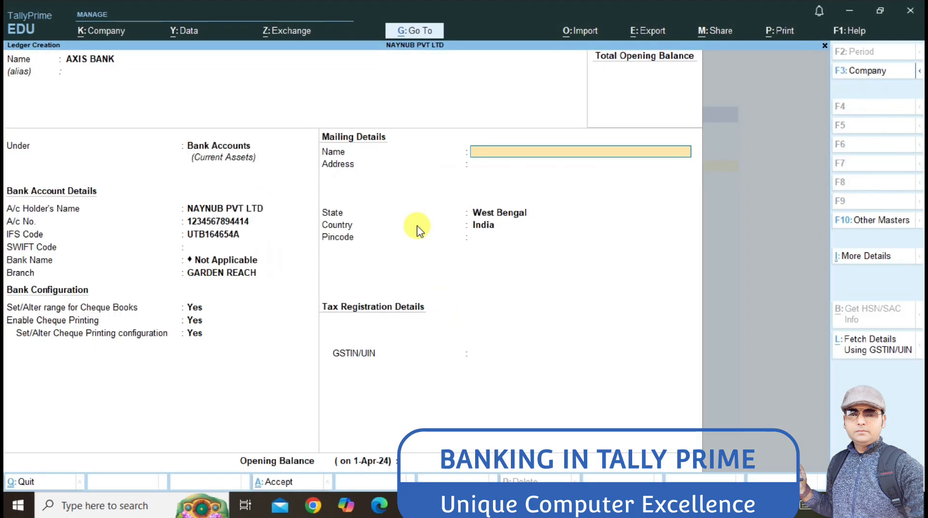
{"action": "key", "text": "ctrl"}
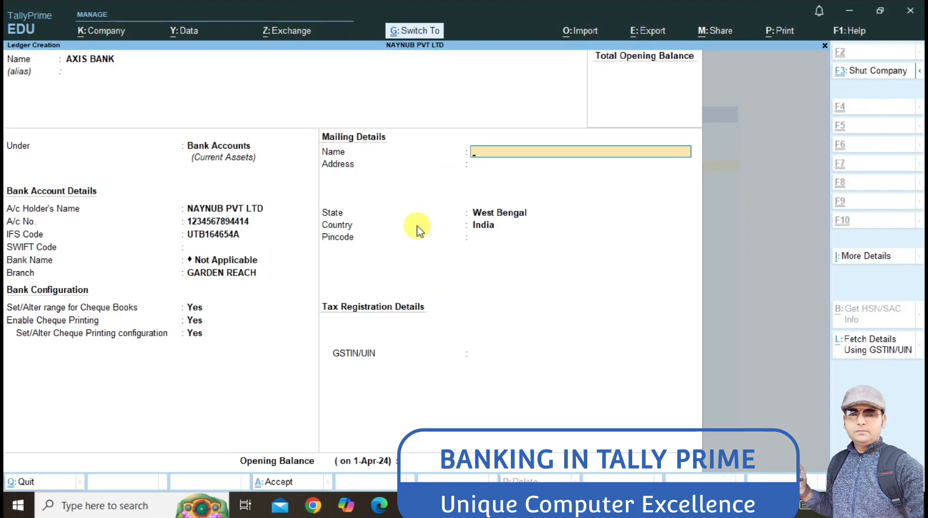
{"action": "key", "text": "ctrl+a"}
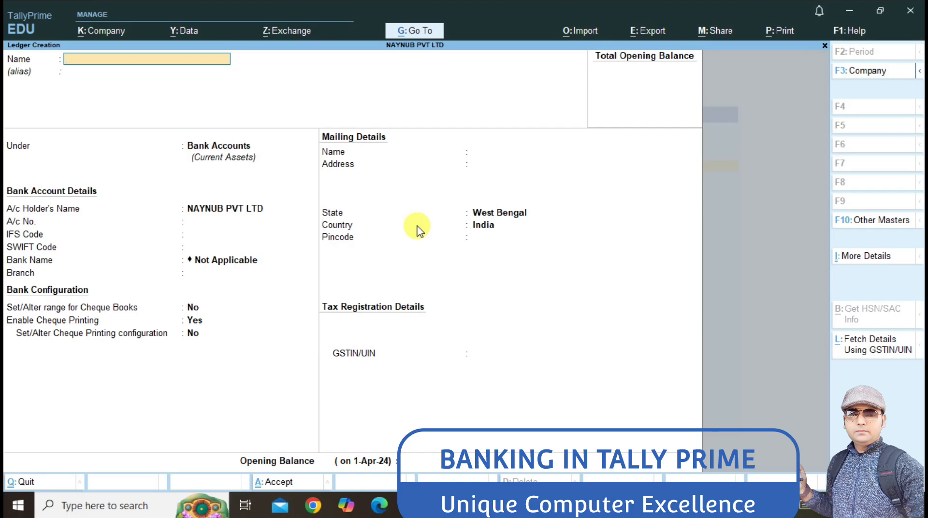
{"action": "key", "text": "Escape"}
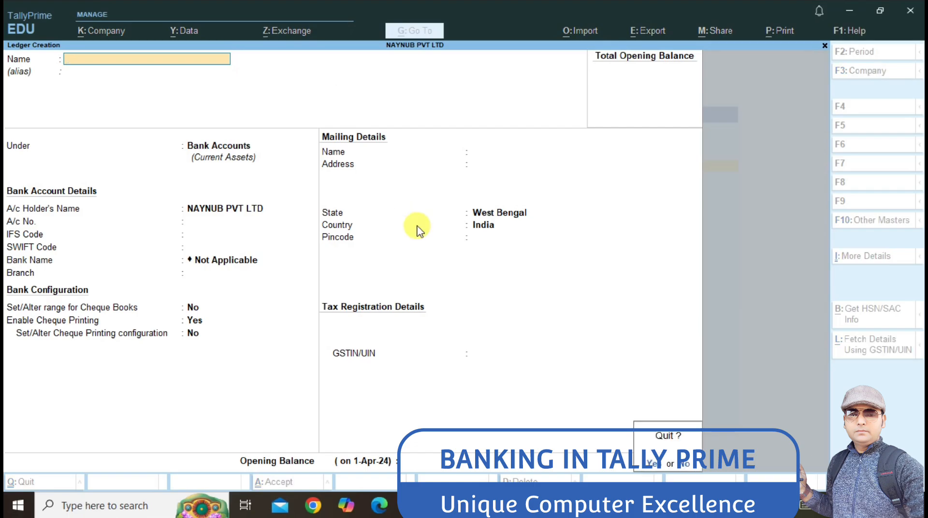
{"action": "key", "text": "y"}
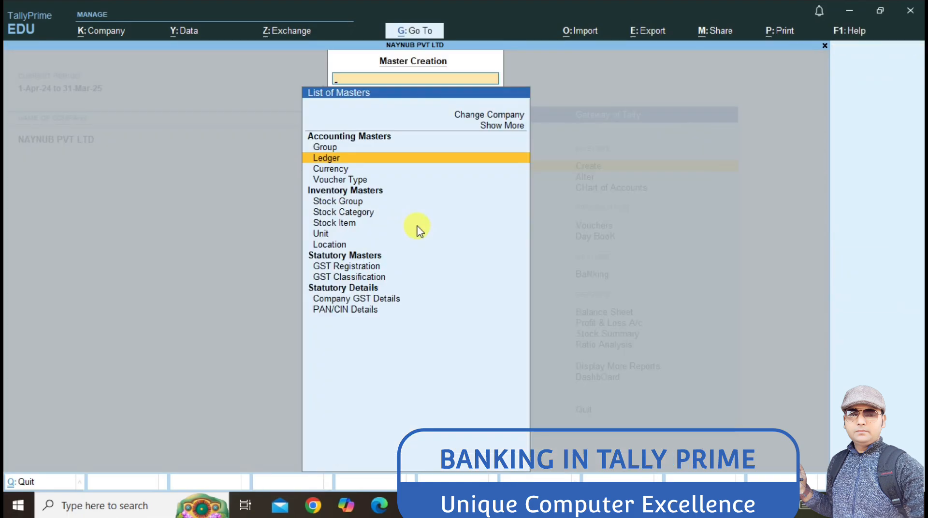
{"action": "key", "text": "Escape"}
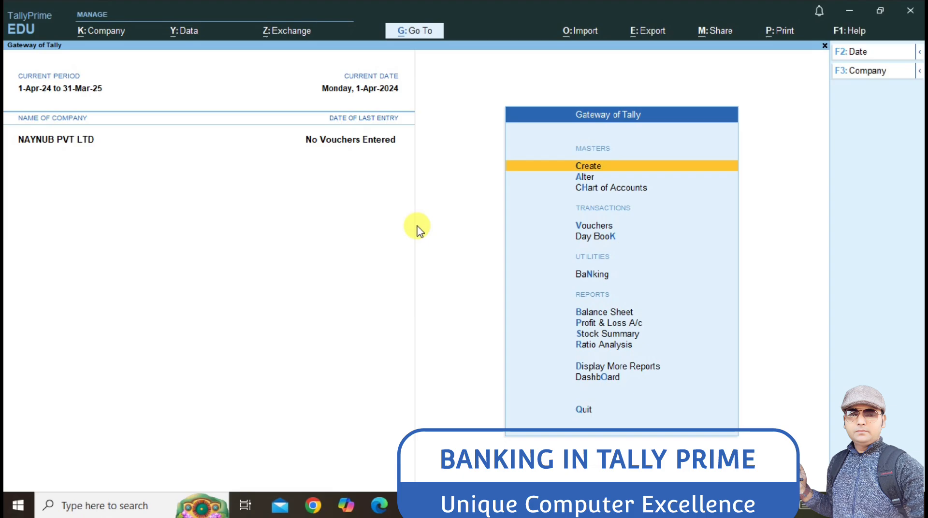
{"action": "key", "text": "Down"}
{"action": "key", "text": "Down"}
{"action": "key", "text": "Down"}
{"action": "key", "text": "Down"}
{"action": "key", "text": "Down"}
{"action": "key", "text": "Down"}
{"action": "key", "text": "Up"}
{"action": "key", "text": "Return"}
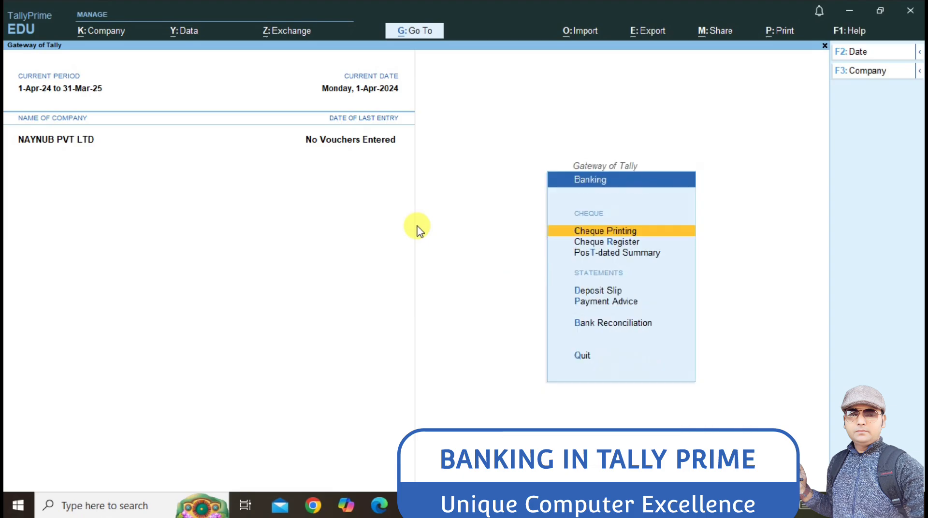
{"action": "key", "text": "Down"}
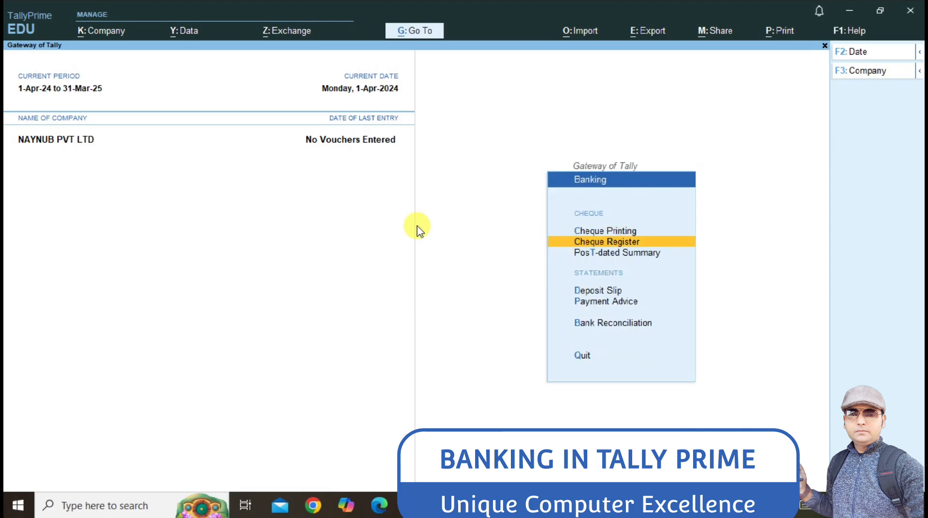
{"action": "key", "text": "Return"}
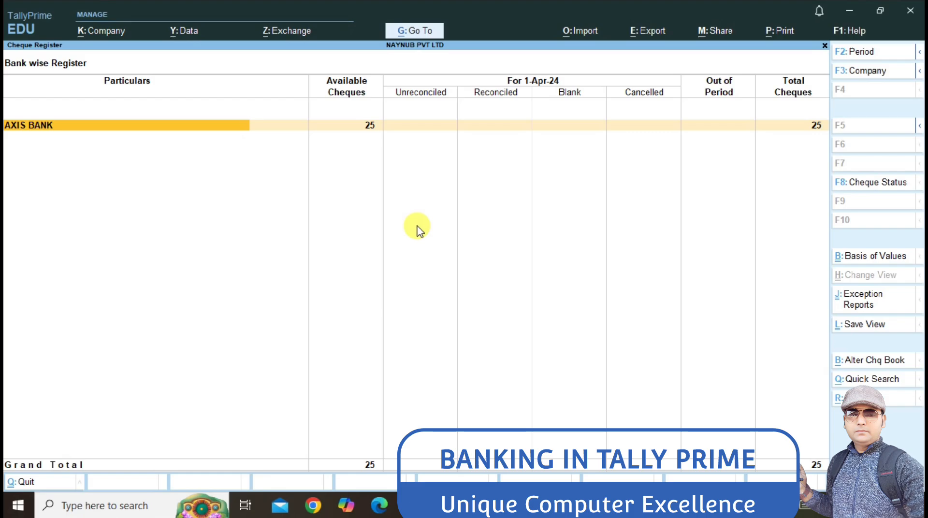
{"action": "key", "text": "Return"}
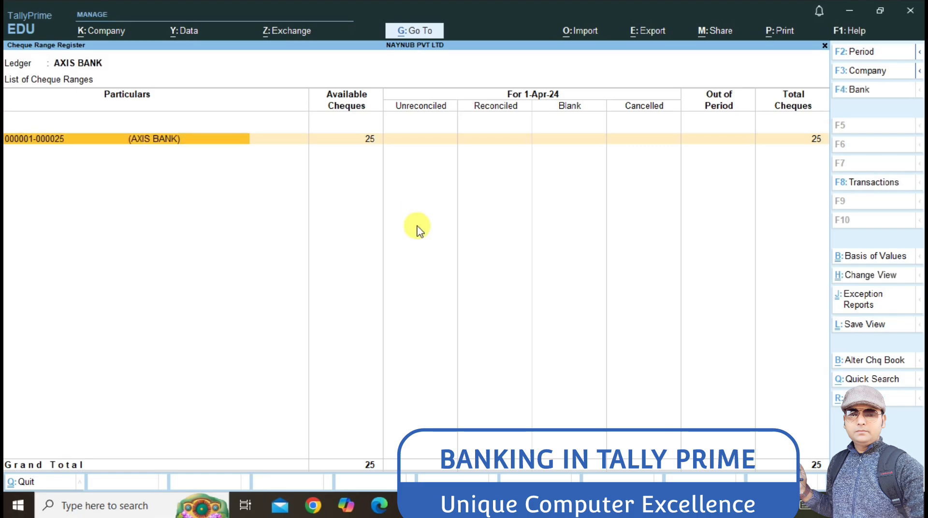
{"action": "key", "text": "Return"}
{"action": "key", "text": "Down"}
{"action": "key", "text": "Down"}
{"action": "key", "text": "Down"}
{"action": "key", "text": "Down"}
{"action": "key", "text": "Down"}
{"action": "key", "text": "Down"}
{"action": "key", "text": "Down"}
{"action": "key", "text": "Down"}
{"action": "key", "text": "Down"}
{"action": "key", "text": "Down"}
{"action": "key", "text": "Down"}
{"action": "key", "text": "Down"}
{"action": "key", "text": "Down"}
{"action": "key", "text": "Down"}
{"action": "key", "text": "Down"}
{"action": "key", "text": "Down"}
{"action": "key", "text": "Down"}
{"action": "key", "text": "Down"}
{"action": "key", "text": "Down"}
{"action": "key", "text": "Down"}
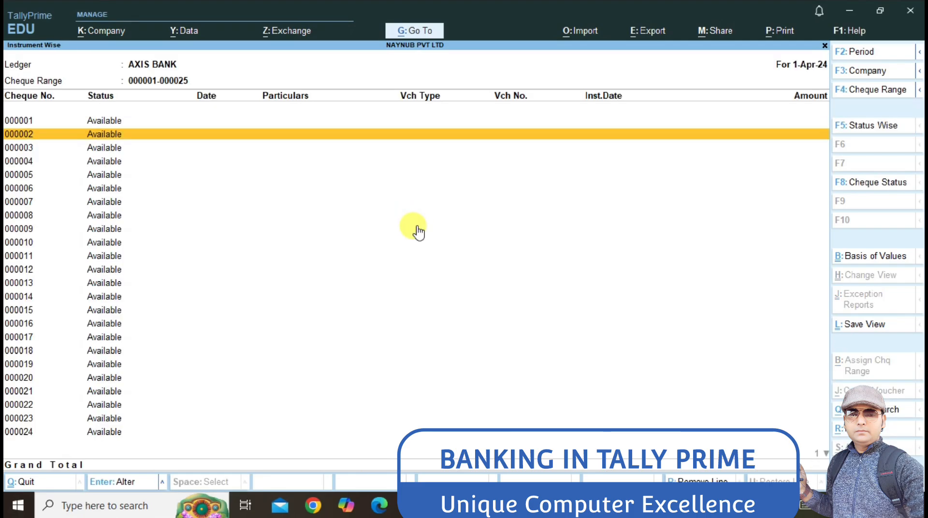
{"action": "key", "text": "Up"}
{"action": "key", "text": "Up"}
{"action": "key", "text": "Up"}
{"action": "key", "text": "Up"}
{"action": "key", "text": "Up"}
{"action": "key", "text": "Up"}
{"action": "key", "text": "Up"}
{"action": "key", "text": "Up"}
{"action": "key", "text": "Up"}
{"action": "key", "text": "Up"}
{"action": "key", "text": "Up"}
{"action": "key", "text": "Up"}
{"action": "key", "text": "Up"}
{"action": "key", "text": "Up"}
{"action": "key", "text": "Up"}
{"action": "key", "text": "Up"}
{"action": "key", "text": "Up"}
{"action": "key", "text": "Up"}
{"action": "key", "text": "Up"}
{"action": "key", "text": "Up"}
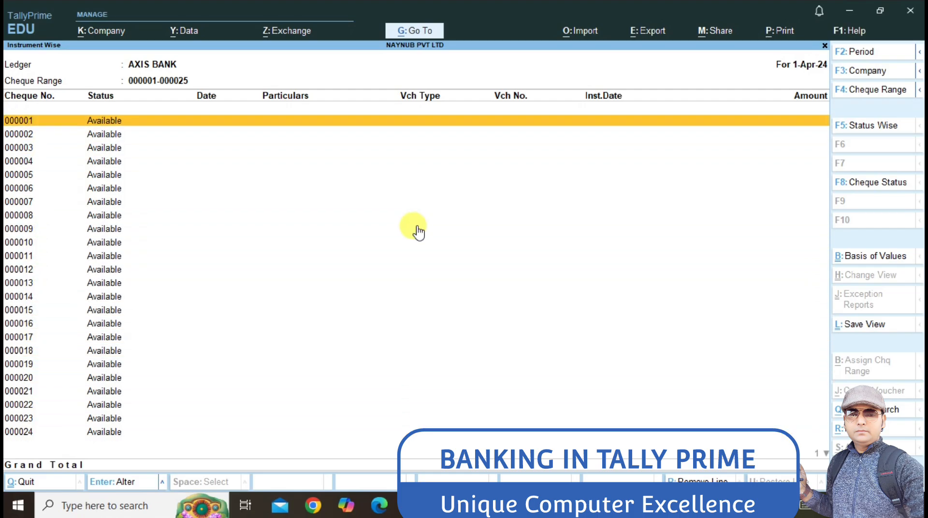
{"action": "key", "text": "Escape"}
{"action": "key", "text": "Escape"}
{"action": "key", "text": "Escape"}
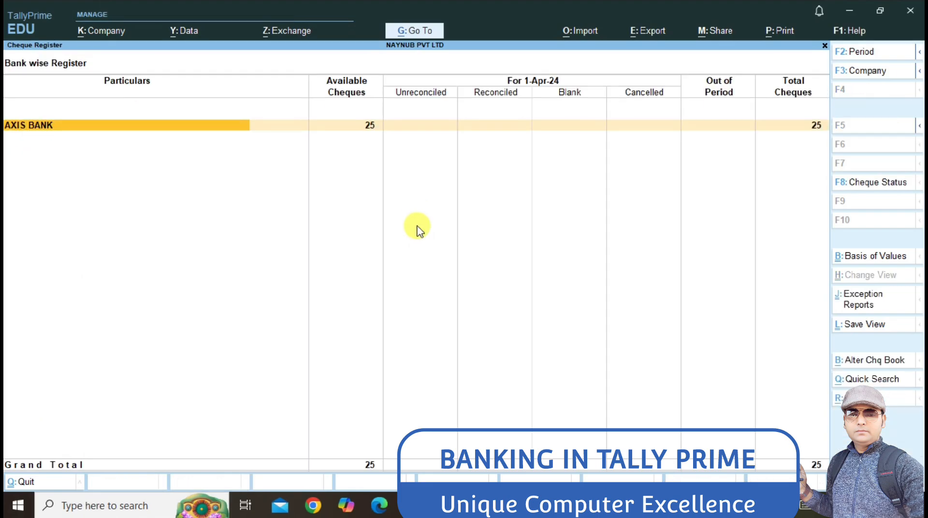
{"action": "key", "text": "Up"}
{"action": "key", "text": "Up"}
{"action": "key", "text": "Up"}
{"action": "key", "text": "Up"}
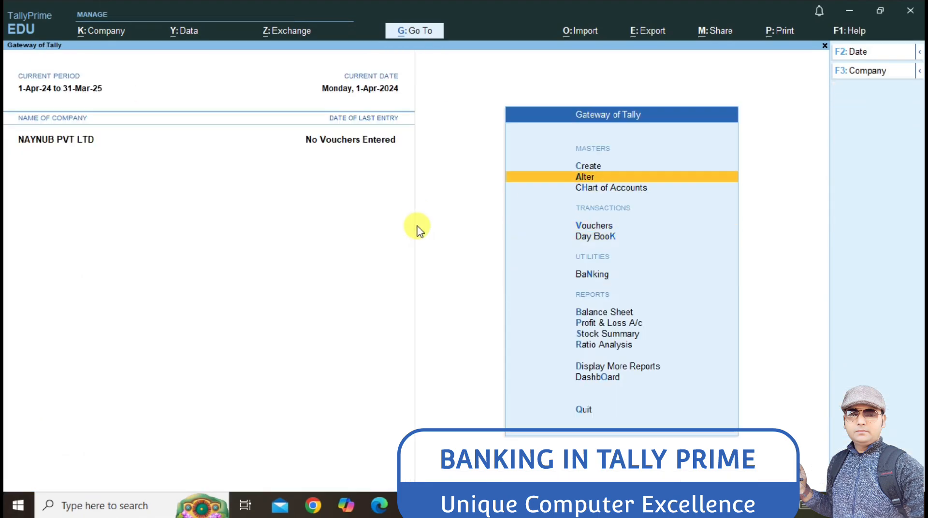
Step: Alter the AXIS BANK ledger to carry a 1,00,000.00 Dr opening balance and save it
{"action": "key", "text": "Return"}
{"action": "key", "text": "Down"}
{"action": "key", "text": "Return"}
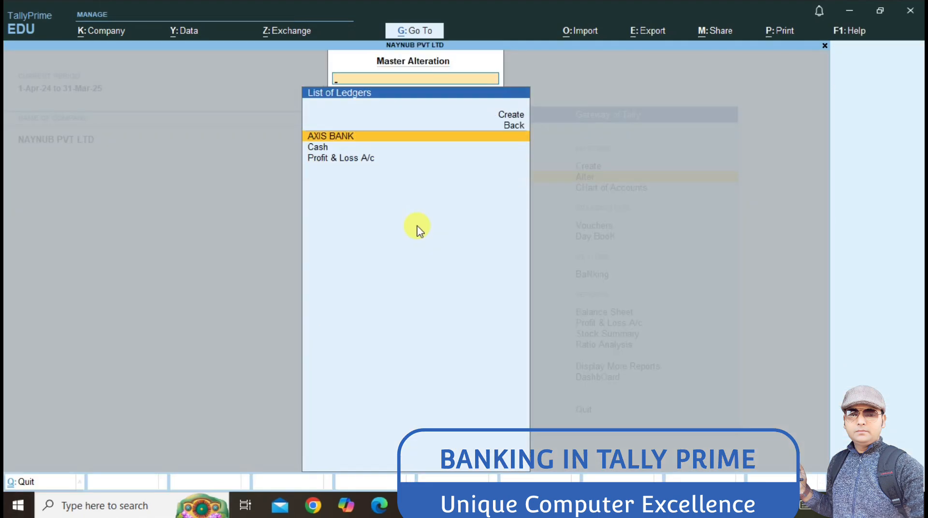
{"action": "key", "text": "Return"}
{"action": "key", "text": "Return"}
{"action": "key", "text": "Return"}
{"action": "key", "text": "Return"}
{"action": "key", "text": "Return"}
{"action": "key", "text": "Return"}
{"action": "key", "text": "Return"}
{"action": "key", "text": "Return"}
{"action": "key", "text": "Return"}
{"action": "key", "text": "Return"}
{"action": "key", "text": "Return"}
{"action": "key", "text": "Return"}
{"action": "key", "text": "Return"}
{"action": "key", "text": "Return"}
{"action": "key", "text": "Return"}
{"action": "key", "text": "Return"}
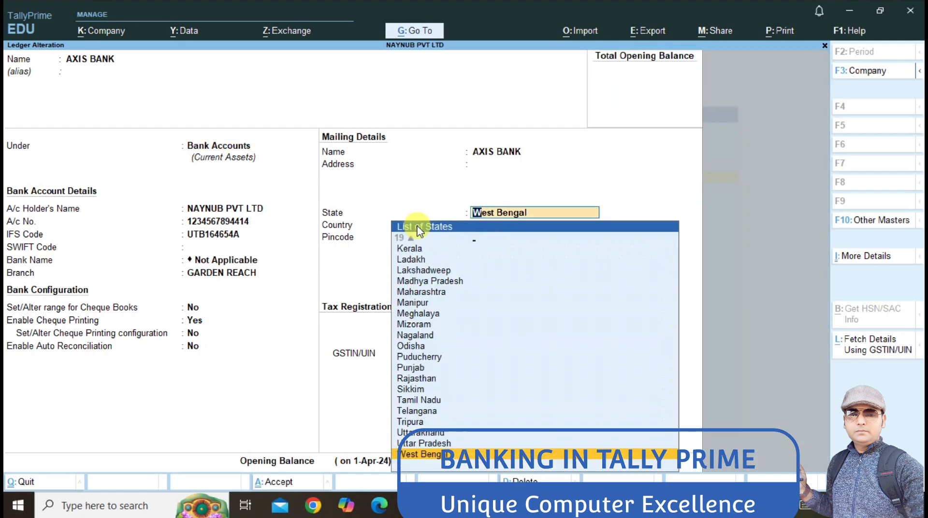
{"action": "key", "text": "Return"}
{"action": "key", "text": "Return"}
{"action": "key", "text": "Return"}
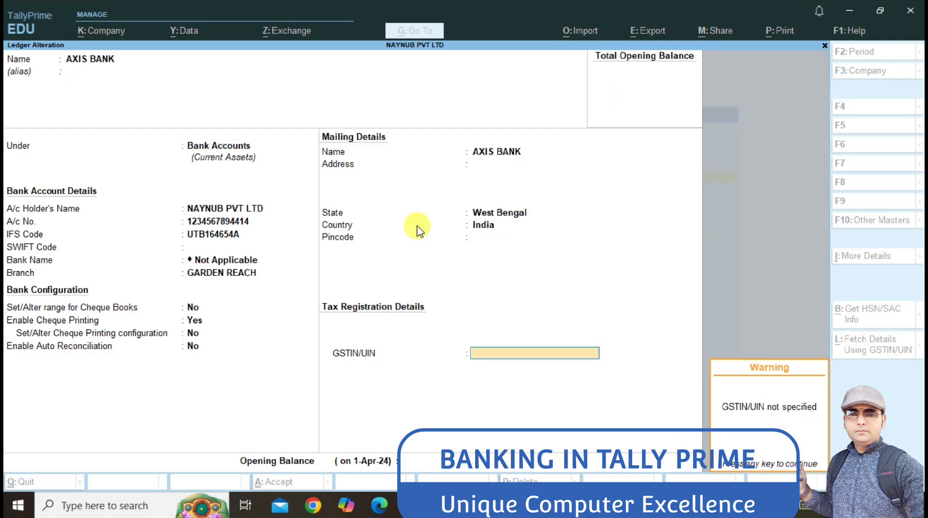
{"action": "key", "text": "Return"}
{"action": "type", "text": "10000"}
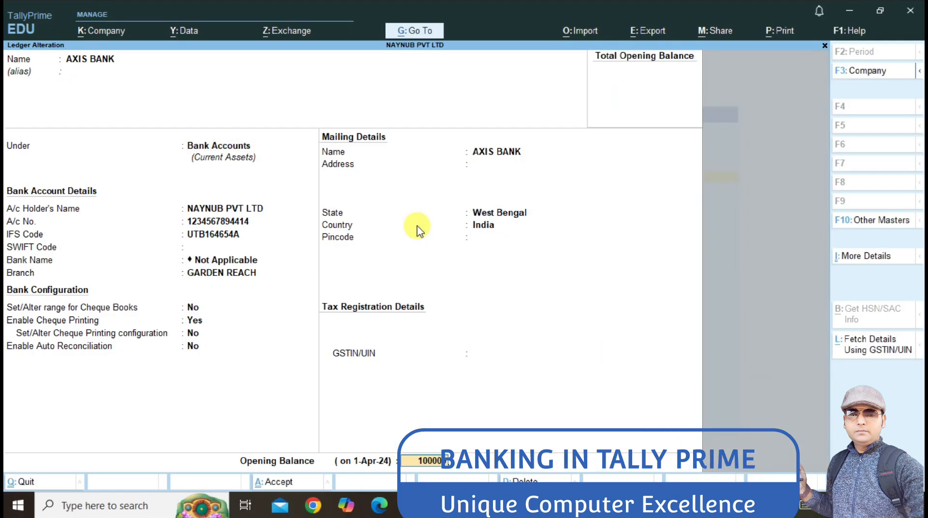
{"action": "key", "text": "Return"}
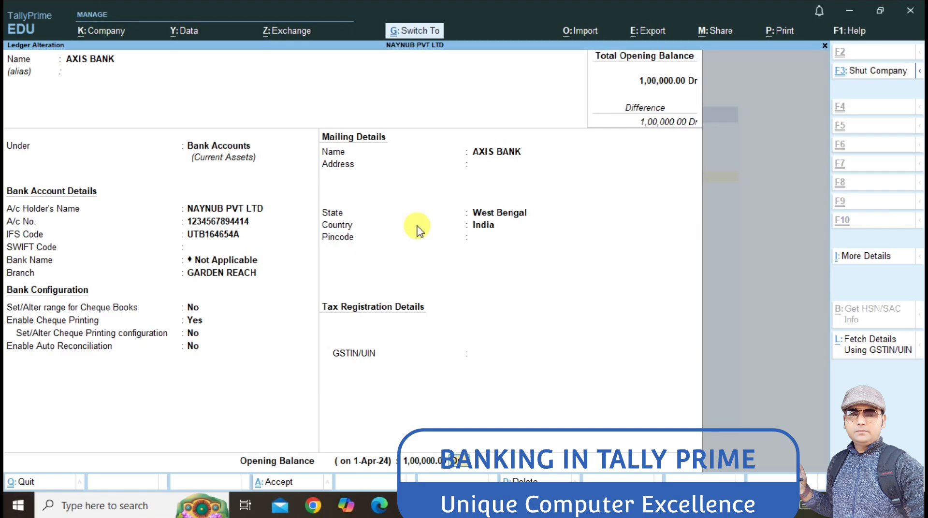
{"action": "key", "text": "ctrl+a"}
{"action": "key", "text": "Escape"}
{"action": "key", "text": "Escape"}
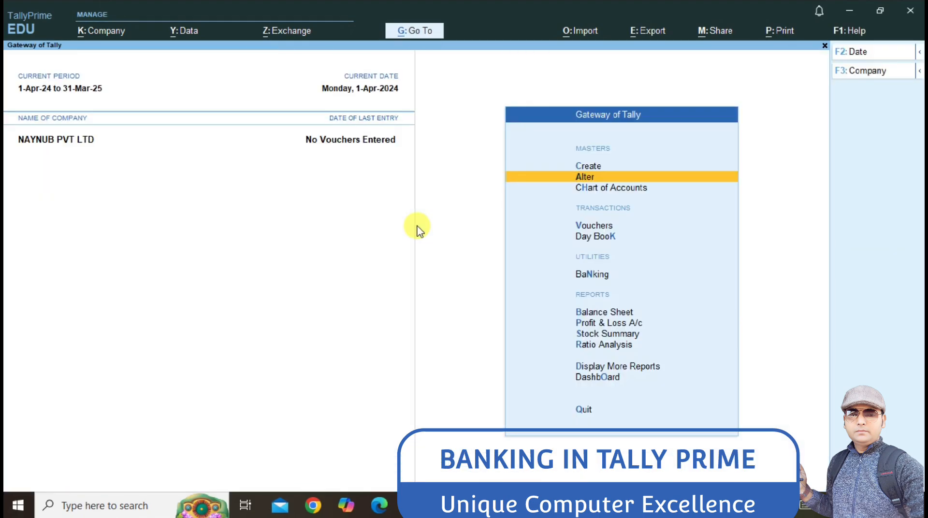
{"action": "key", "text": "Down"}
{"action": "key", "text": "Down"}
Step: Start Payment voucher No. 1 from AXIS BANK and create a ledger for its particulars
{"action": "key", "text": "Return"}
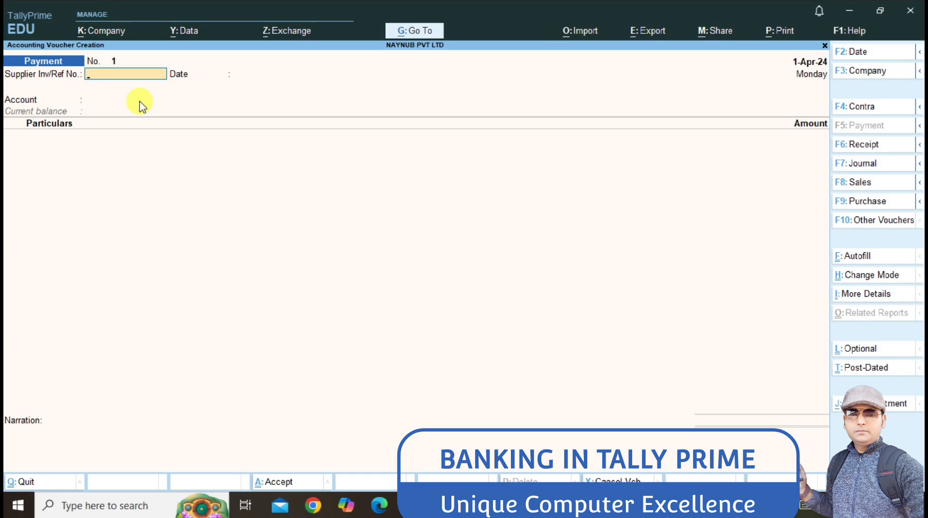
{"action": "key", "text": "Return"}
{"action": "key", "text": "Return"}
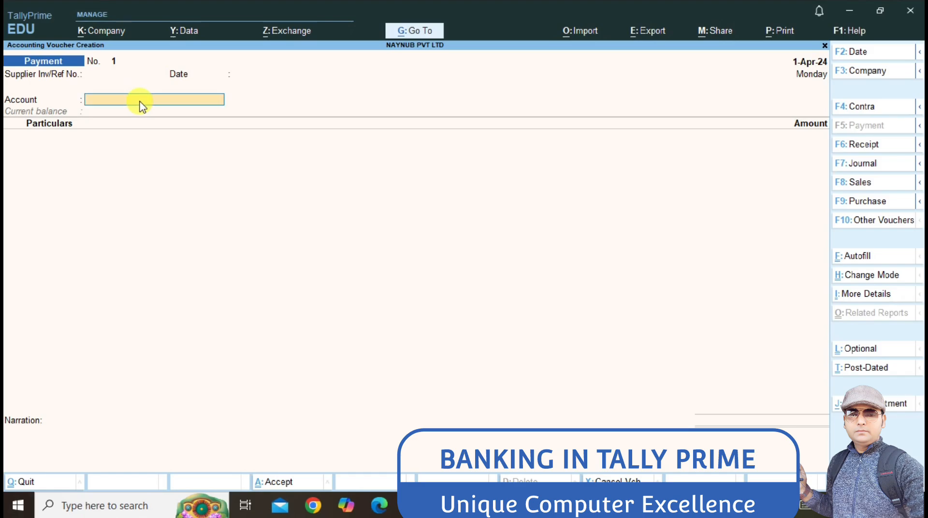
{"action": "type", "text": "A"}
{"action": "key", "text": "Return"}
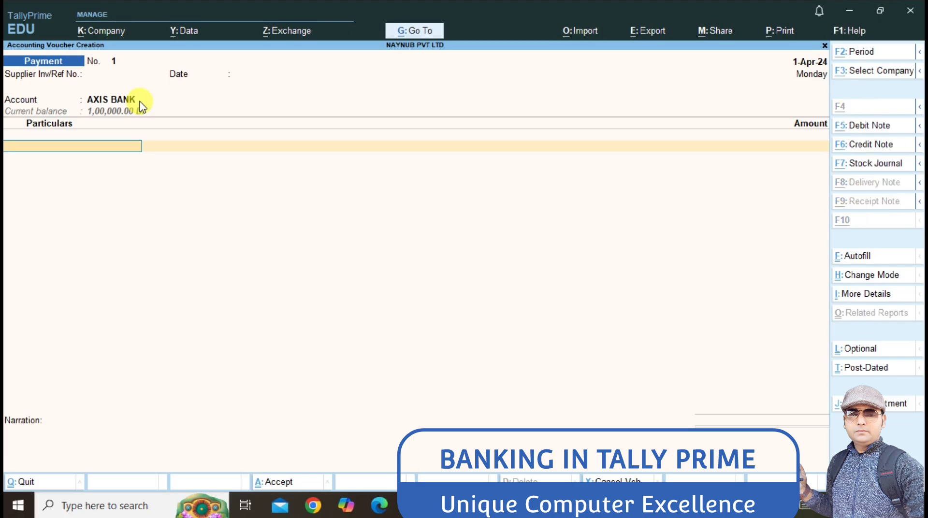
{"action": "key", "text": "alt+c"}
Step: Name the new ledger for the creditor's account and place it under Sundry Creditors
{"action": "type", "text": "N"}
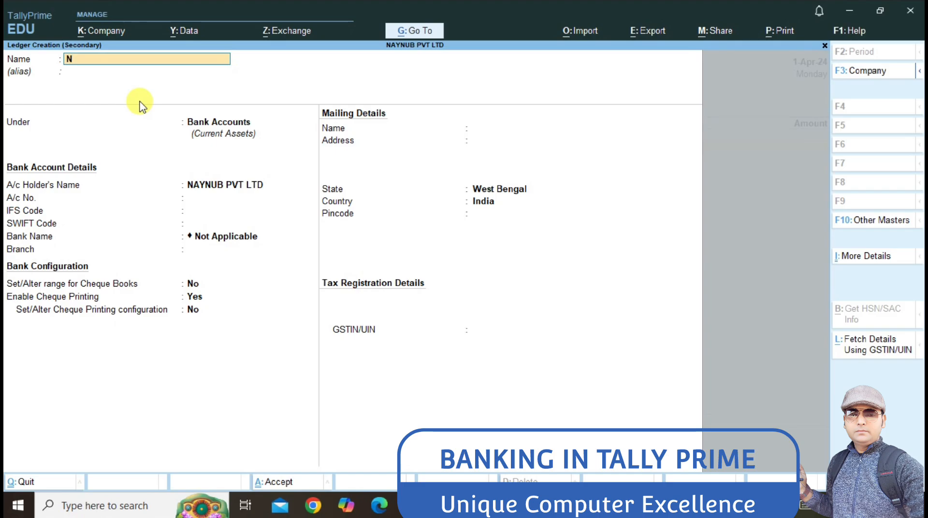
{"action": "type", "text": "ayab"}
{"action": "key", "text": "BackSpace"}
{"action": "key", "text": "BackSpace"}
{"action": "key", "text": "BackSpace"}
{"action": "type", "text": "AYAB A/C"}
{"action": "key", "text": "Return"}
{"action": "type", "text": "S"}
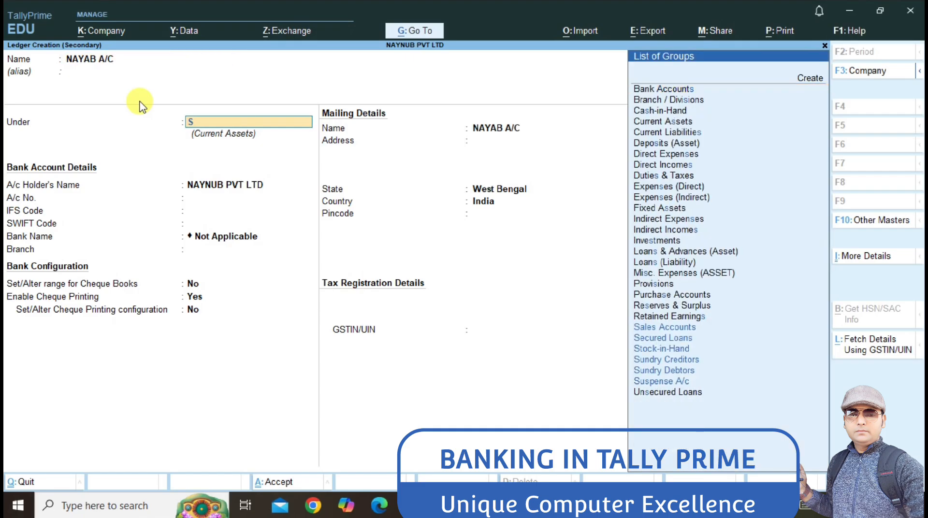
{"action": "key", "text": "Return"}
{"action": "key", "text": "Escape"}
{"action": "type", "text": "su"}
{"action": "key", "text": "BackSpace"}
{"action": "key", "text": "BackSpace"}
{"action": "type", "text": "un"}
{"action": "key", "text": "Return"}
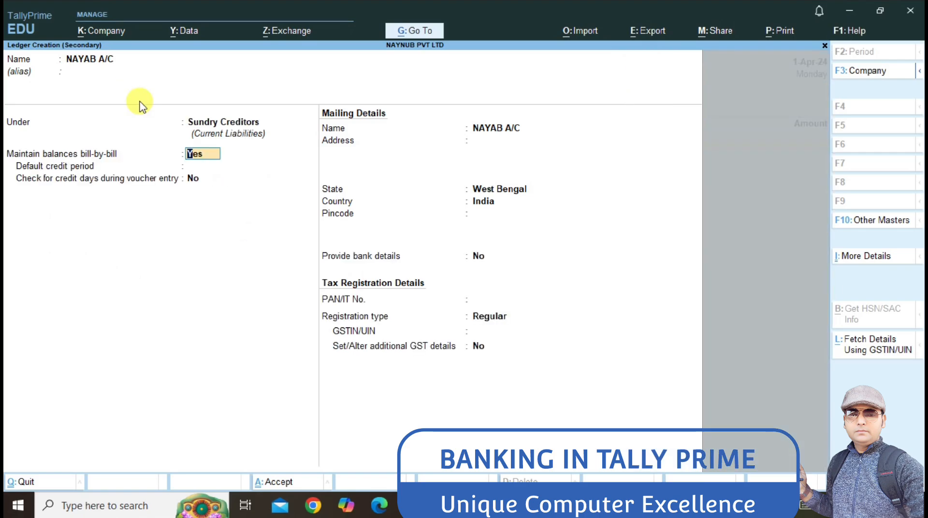
Step: Keep the default mailing details and West Bengal state, save the ledger, and enter 10,525.40
{"action": "key", "text": "Return"}
{"action": "key", "text": "Return"}
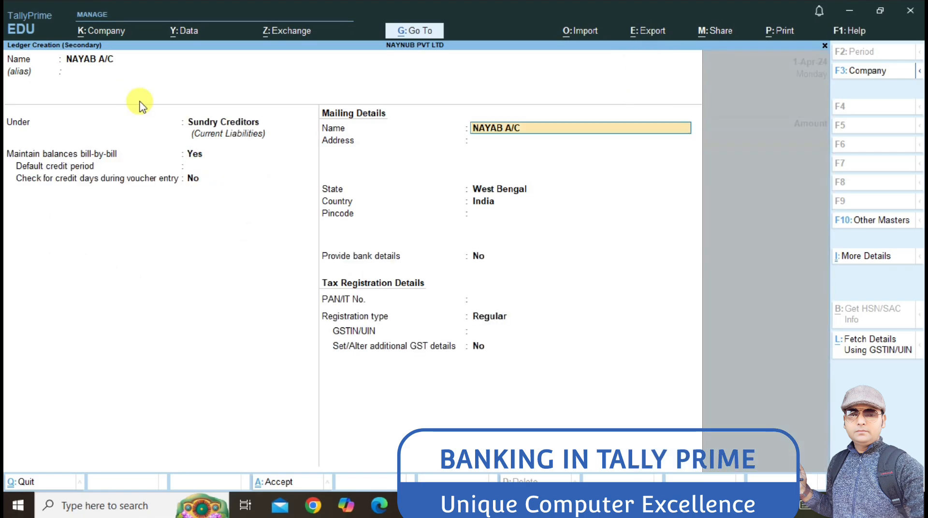
{"action": "key", "text": "Return"}
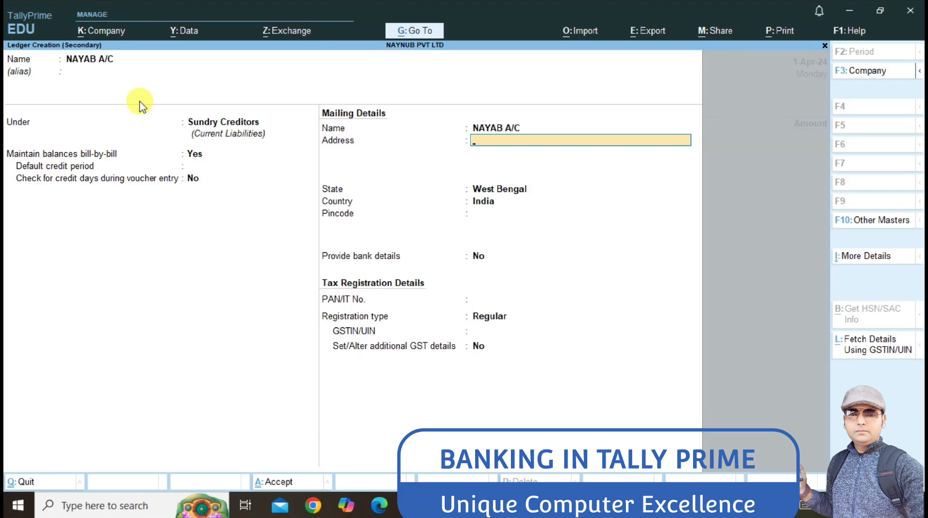
{"action": "key", "text": "Return"}
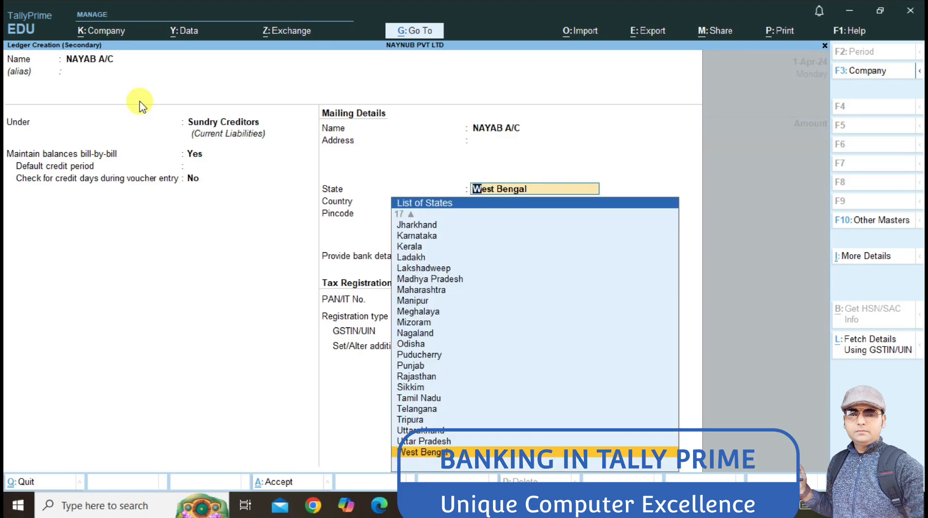
{"action": "key", "text": "ctrl"}
{"action": "key", "text": "ctrl+a"}
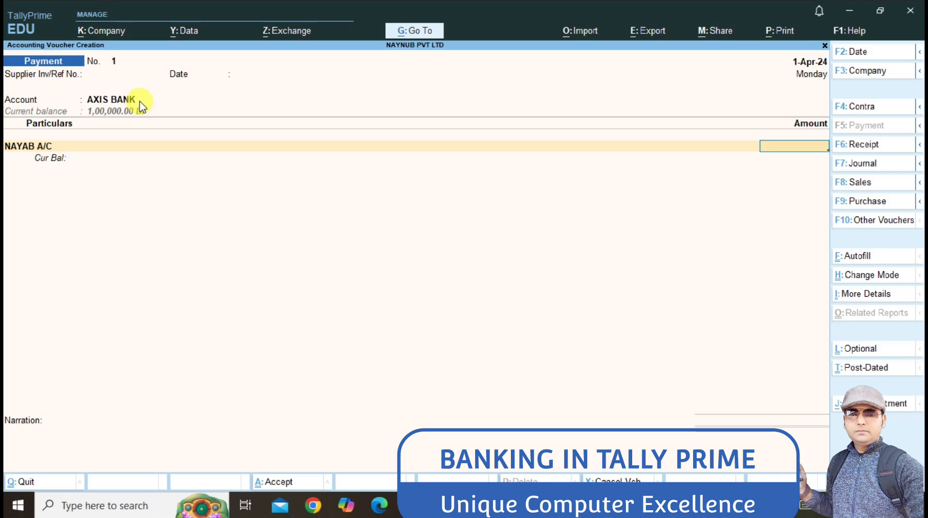
{"action": "type", "text": "10,525.40"}
Step: Settle 10,525.40 On Account, allocate cheque 000001 from AXIS BANK, and finish the voucher
{"action": "key", "text": "Return"}
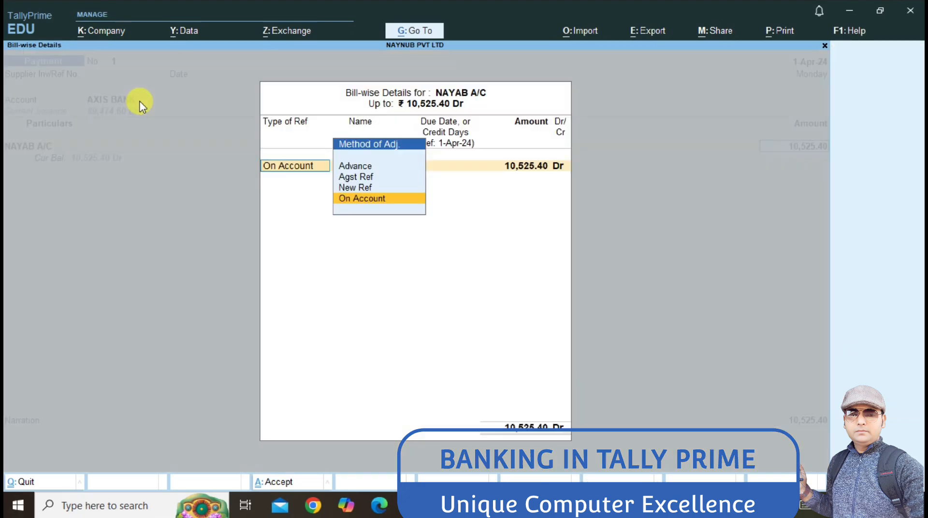
{"action": "key", "text": "Return"}
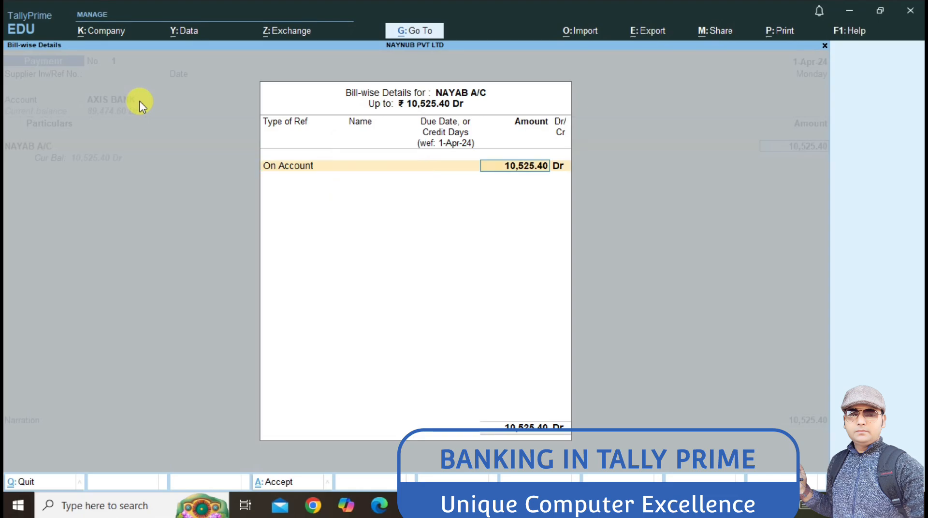
{"action": "key", "text": "Return"}
{"action": "key", "text": "Return"}
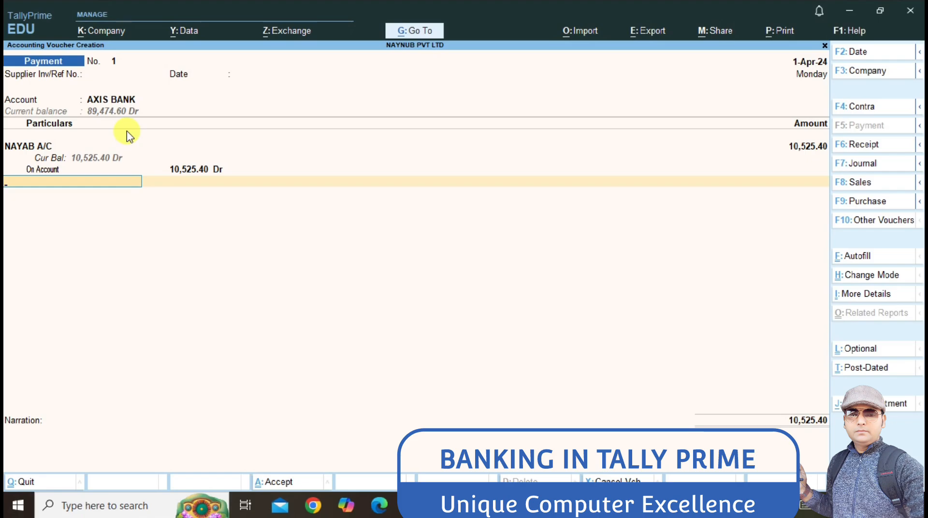
{"action": "key", "text": "Return"}
{"action": "key", "text": "Return"}
{"action": "key", "text": "Return"}
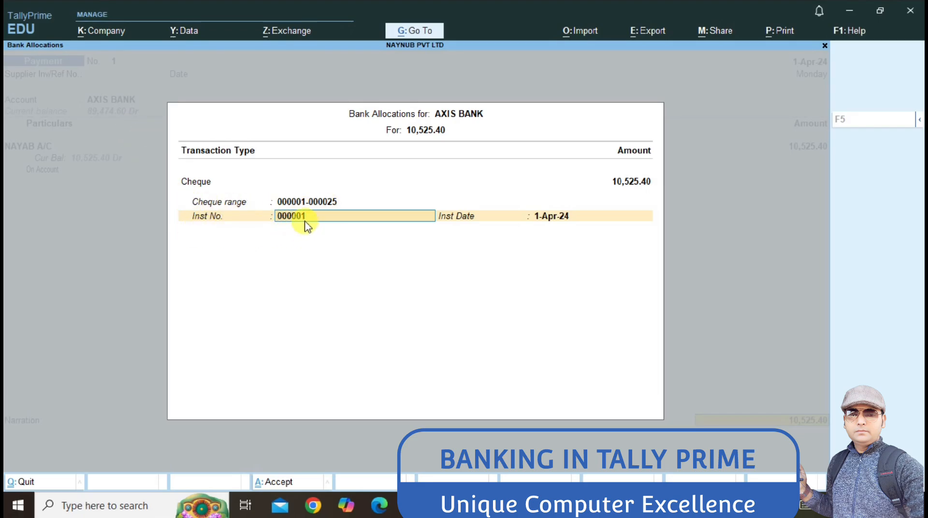
{"action": "key", "text": "Return"}
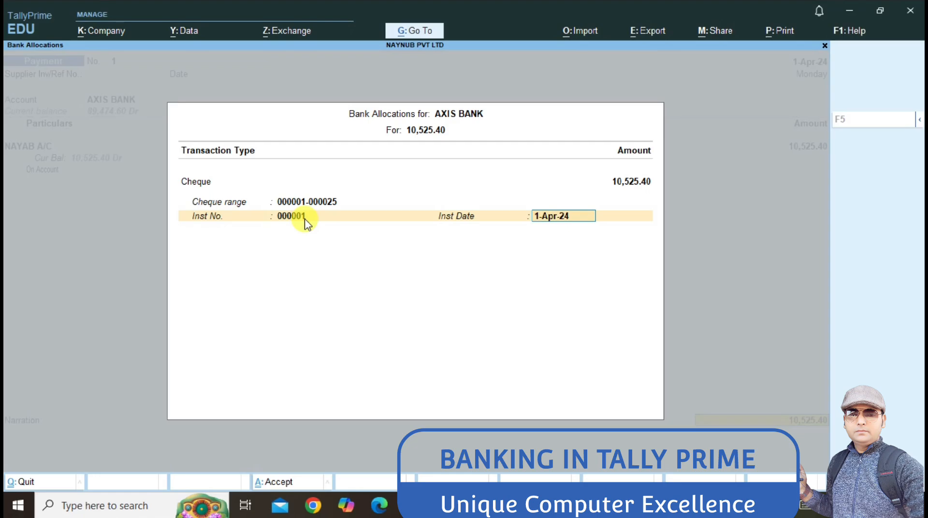
{"action": "key", "text": "Return"}
{"action": "key", "text": "Return"}
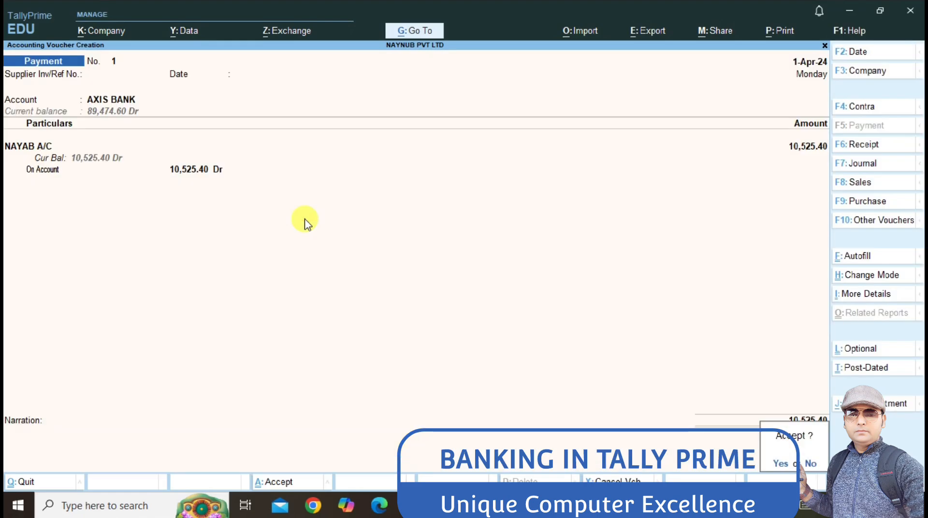
{"action": "key", "text": "Return"}
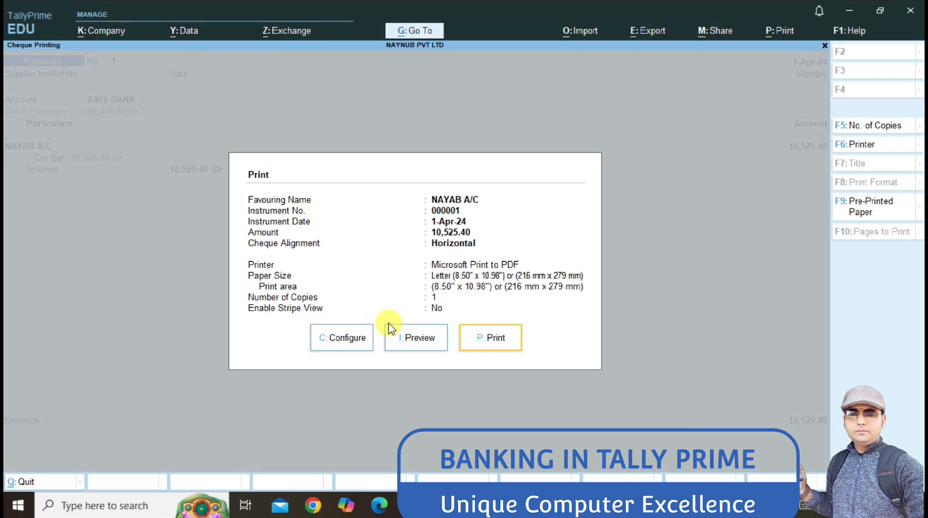
Step: Preview the 10,525.40 cheque for NAYAB A/C at full size, then close the preview
{"action": "left_click", "coordinate": [411, 333]}
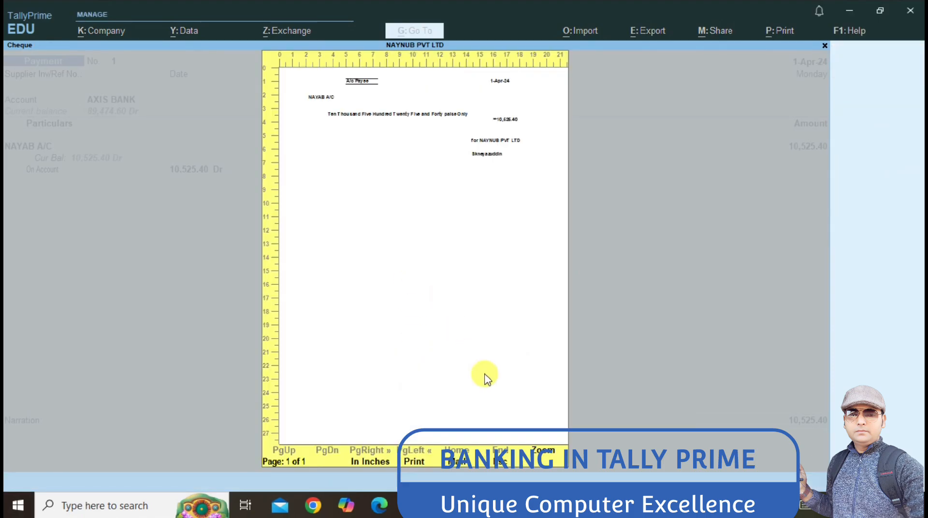
{"action": "left_click", "coordinate": [539, 445]}
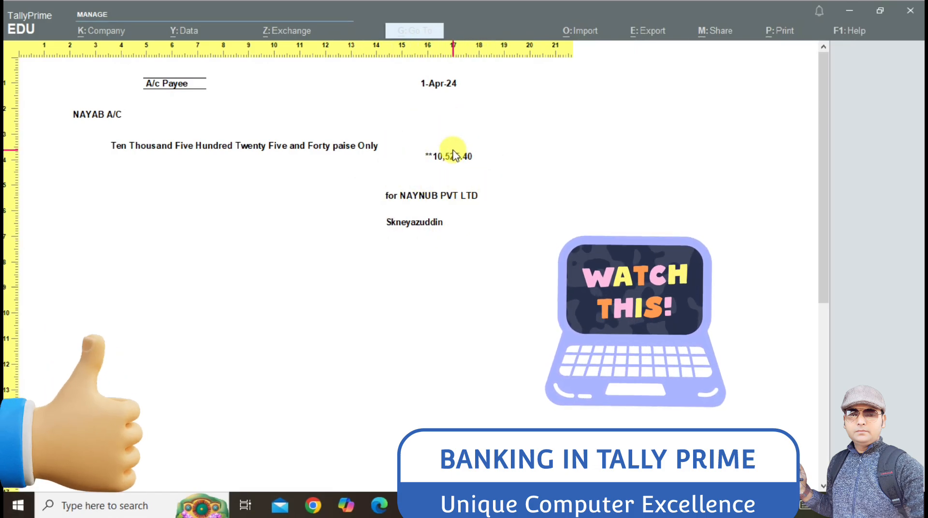
{"action": "key", "text": "Escape"}
{"action": "key", "text": "Escape"}
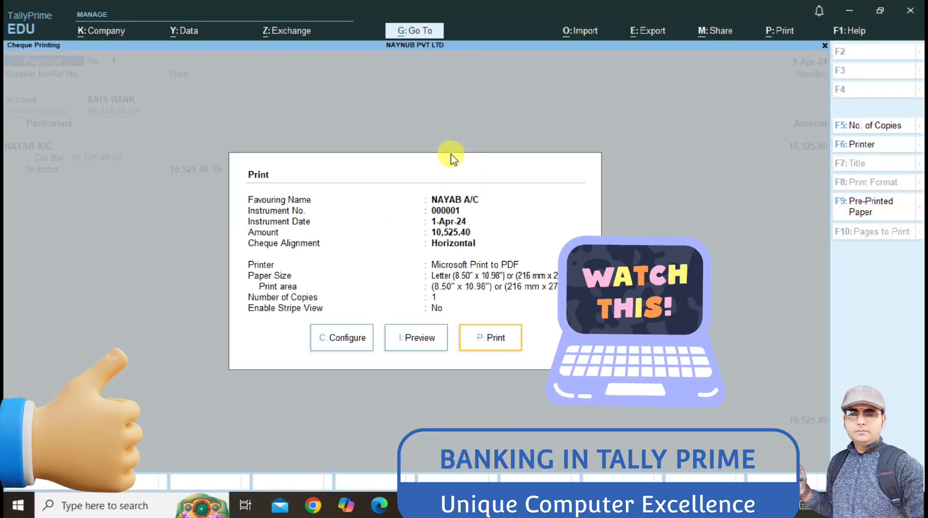
{"action": "key", "text": "Escape"}
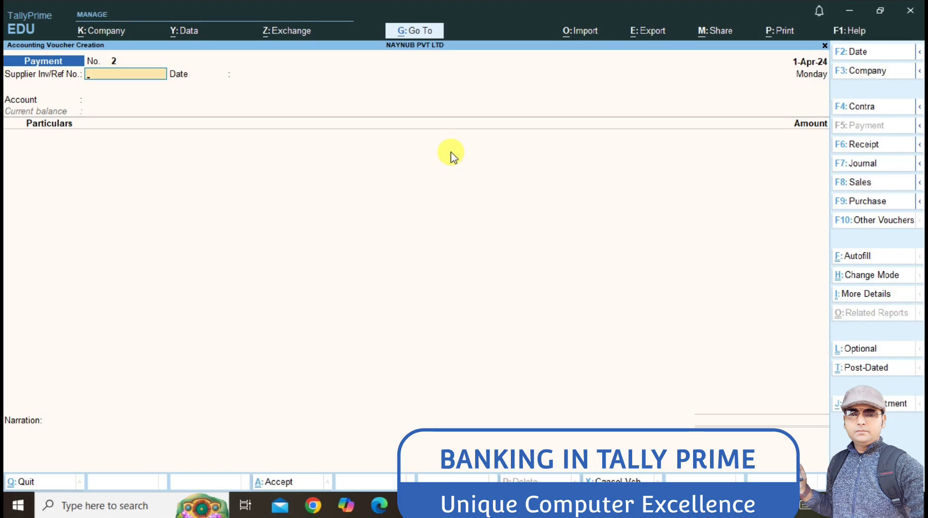
Step: Date Payment voucher 2 as 1-May-24 and pay from AXIS BANK
{"action": "key", "text": "Return"}
{"action": "key", "text": "Return"}
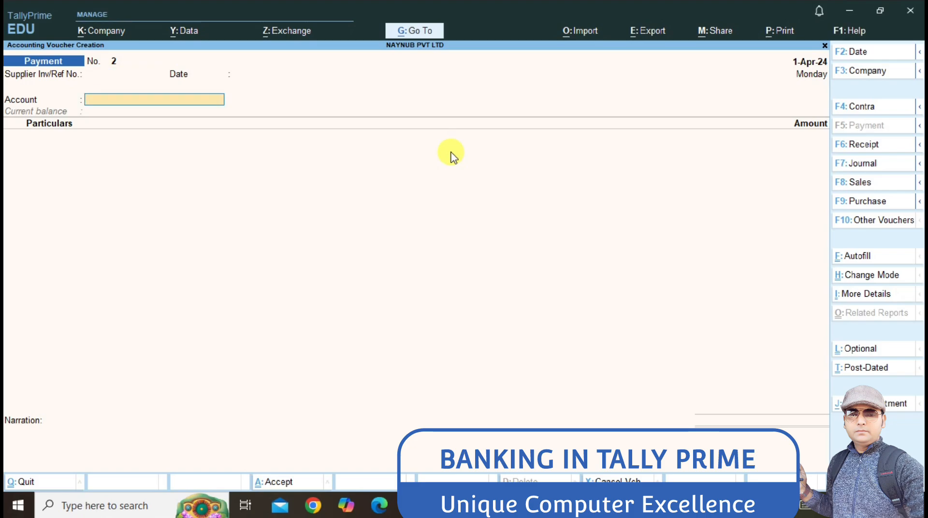
{"action": "key", "text": "F2"}
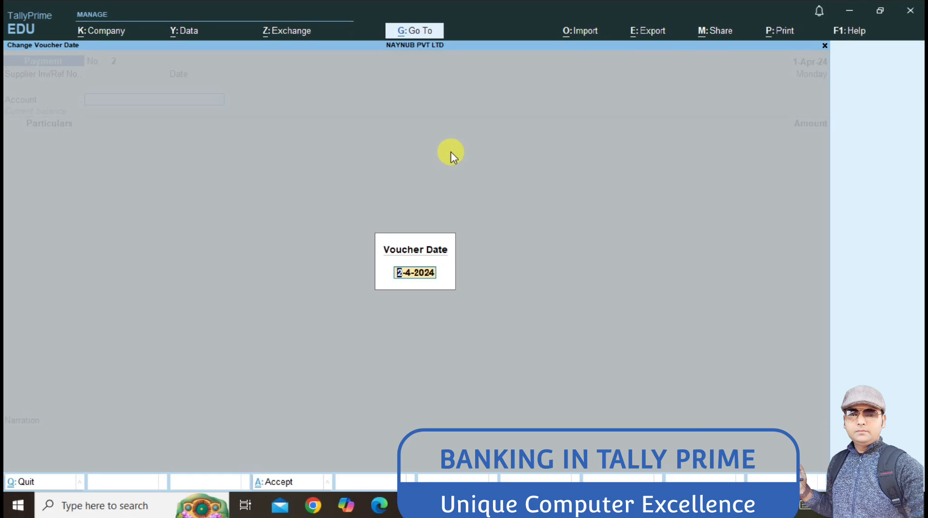
{"action": "type", "text": "1-5"}
{"action": "key", "text": "Return"}
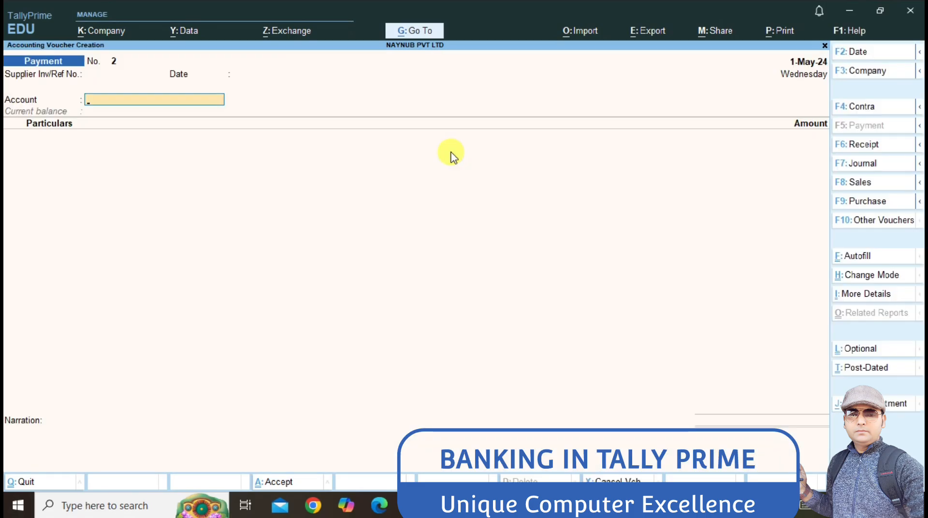
{"action": "type", "text": "A"}
{"action": "key", "text": "Return"}
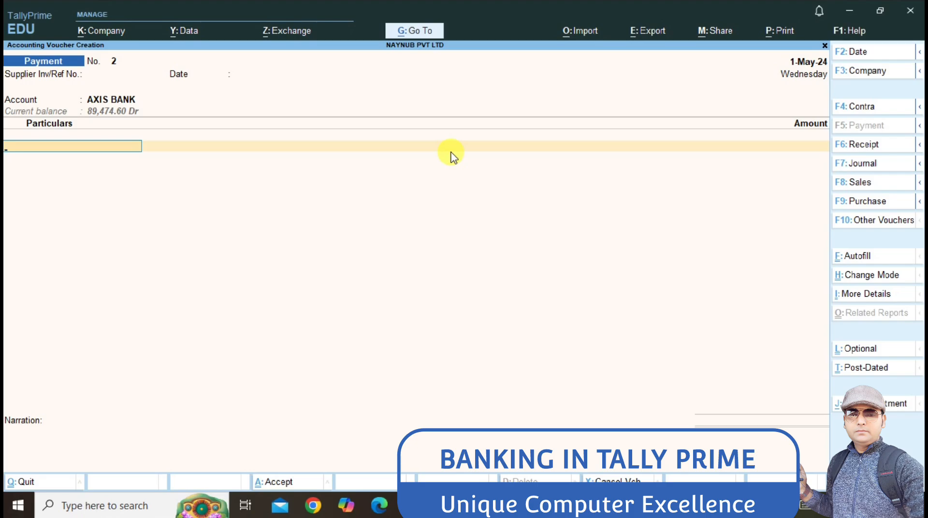
Step: Create a new ledger NUBAID under Sundry Creditors from within the voucher
{"action": "key", "text": "ctrl"}
{"action": "key", "text": "alt+c"}
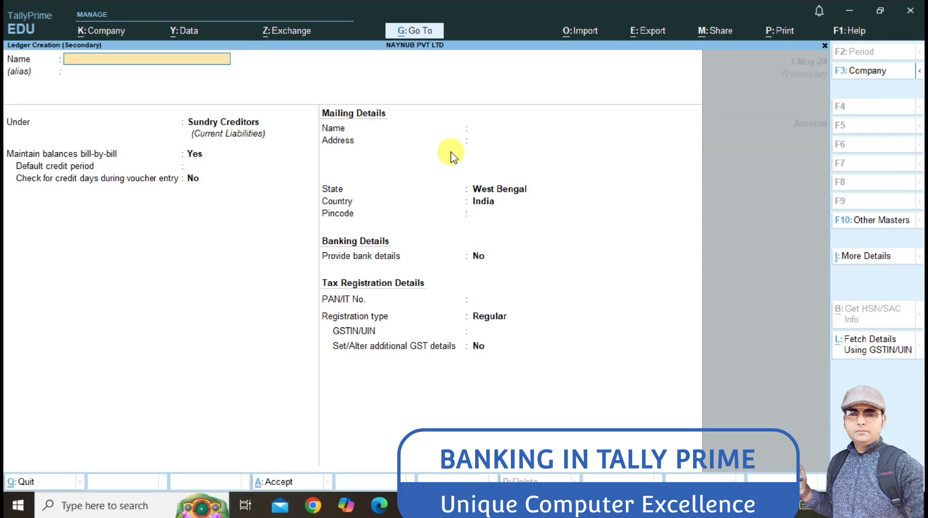
{"action": "type", "text": "NUBAID"}
{"action": "key", "text": "Return"}
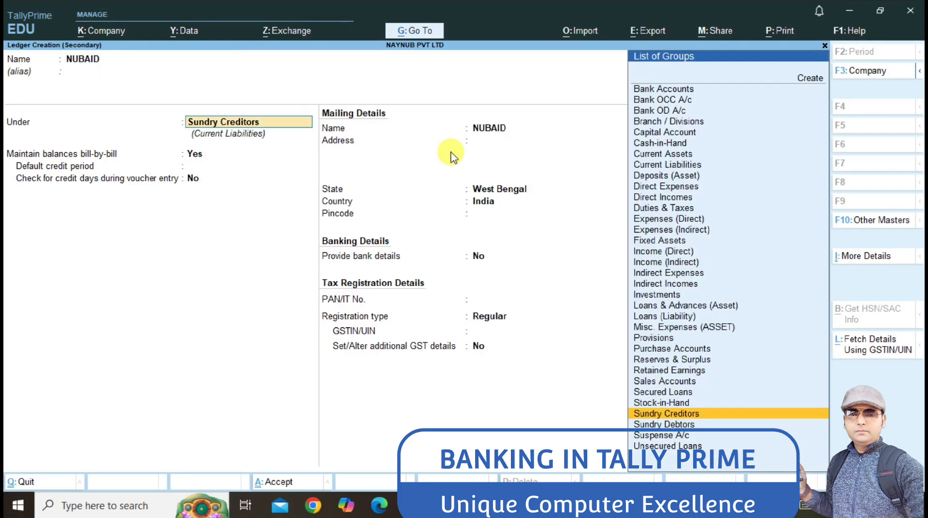
{"action": "key", "text": "Return"}
{"action": "key", "text": "ctrl+a"}
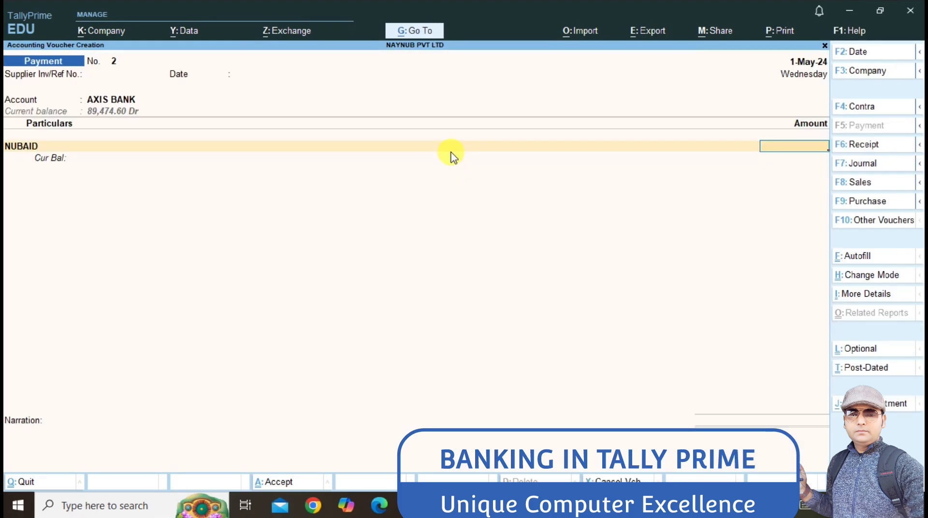
Step: Enter 9,745.25 On Account, accept cheque 000002 allocation, and save the voucher
{"action": "type", "text": "9745.25"}
{"action": "key", "text": "Return"}
{"action": "key", "text": "Return"}
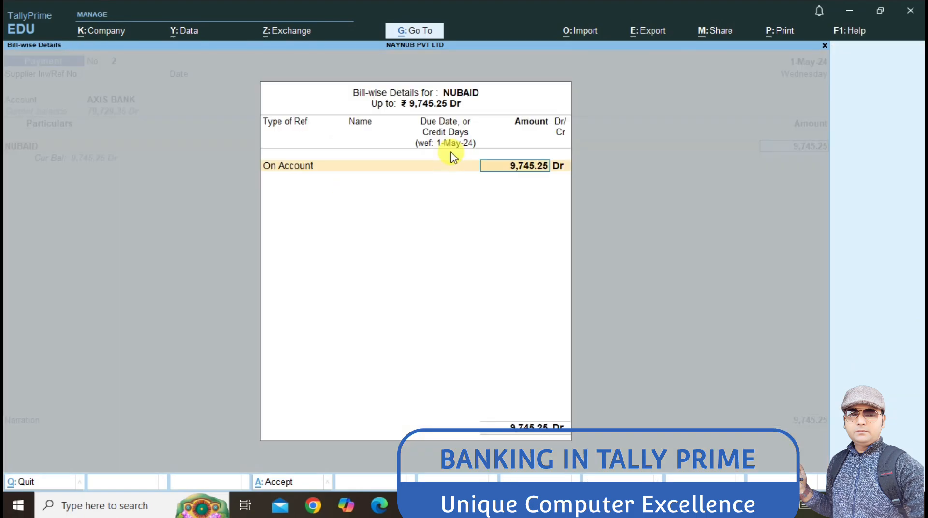
{"action": "key", "text": "Return"}
{"action": "key", "text": "Return"}
{"action": "key", "text": "Return"}
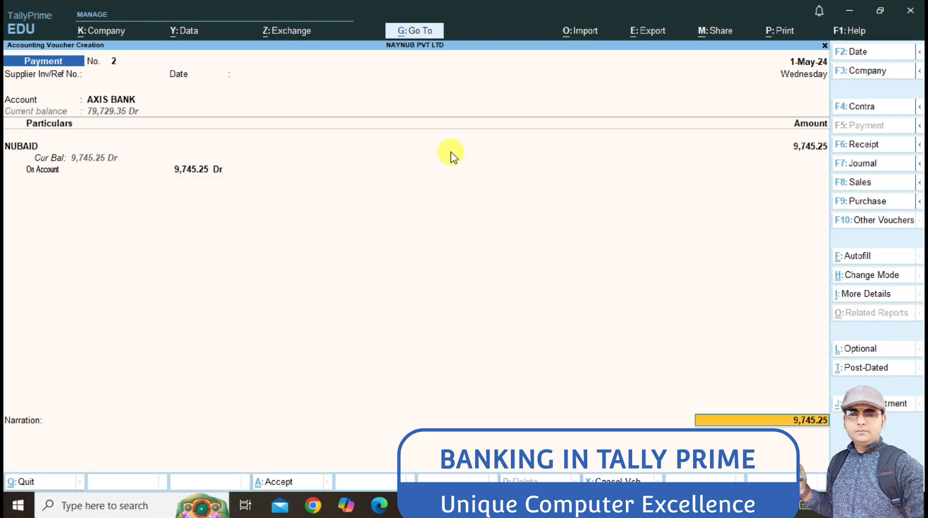
{"action": "key", "text": "Return"}
{"action": "key", "text": "Return"}
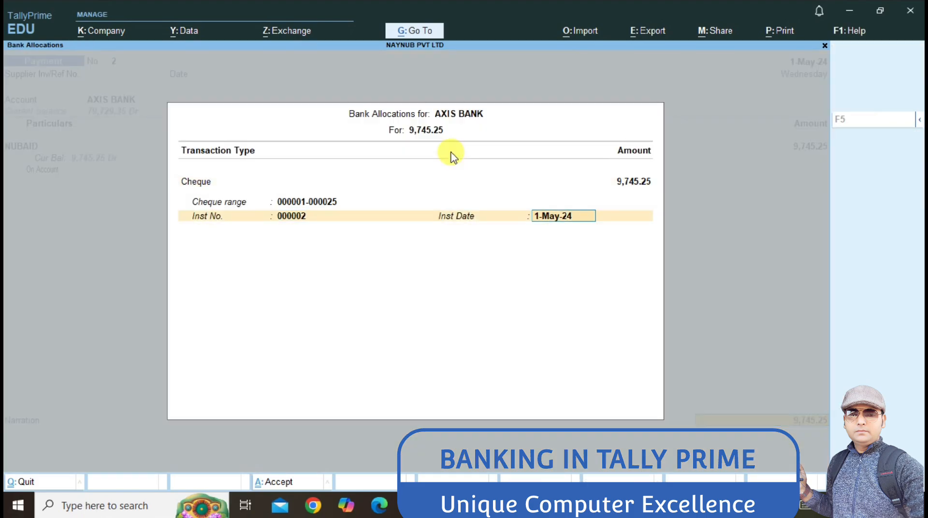
{"action": "key", "text": "Return"}
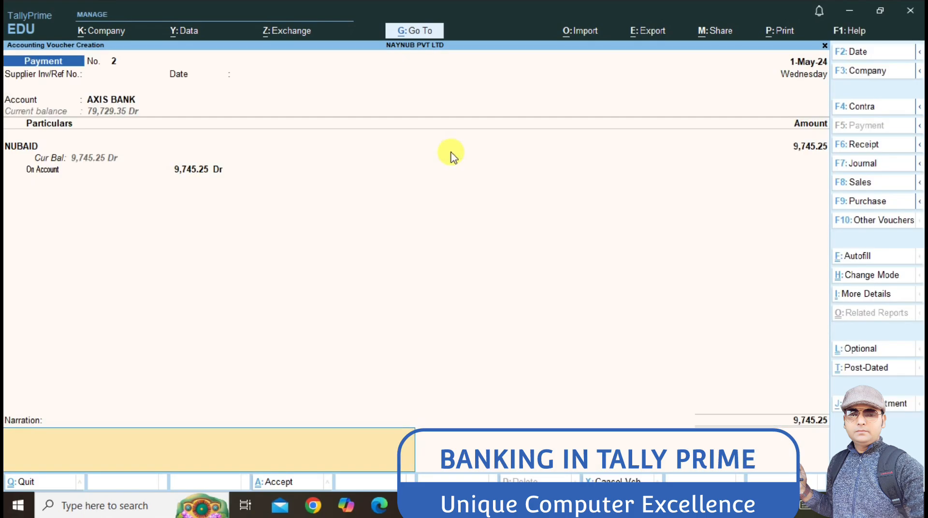
{"action": "key", "text": "Return"}
{"action": "key", "text": "Return"}
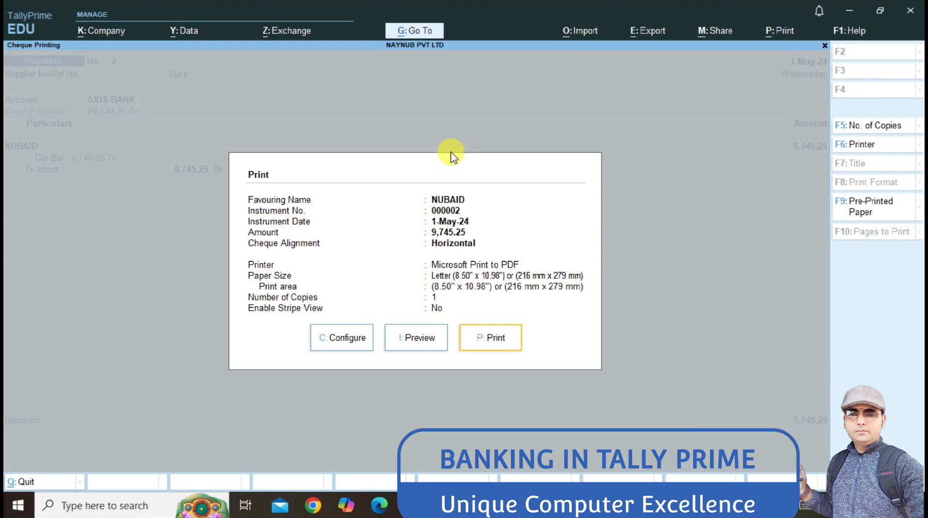
{"action": "key", "text": "Escape"}
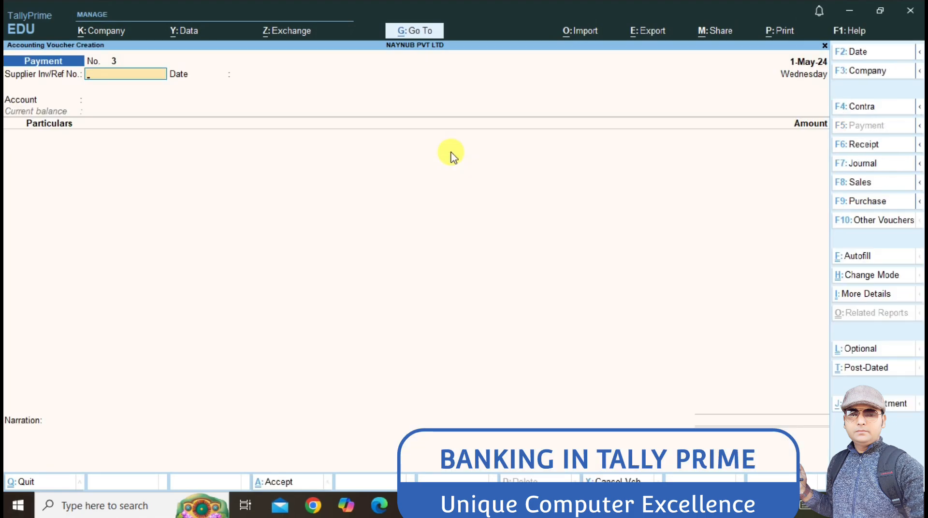
Step: Open the AXIS BANK Cheque Register via Banking and move to cheque 000003
{"action": "key", "text": "Escape"}
{"action": "key", "text": "Down"}
{"action": "key", "text": "Down"}
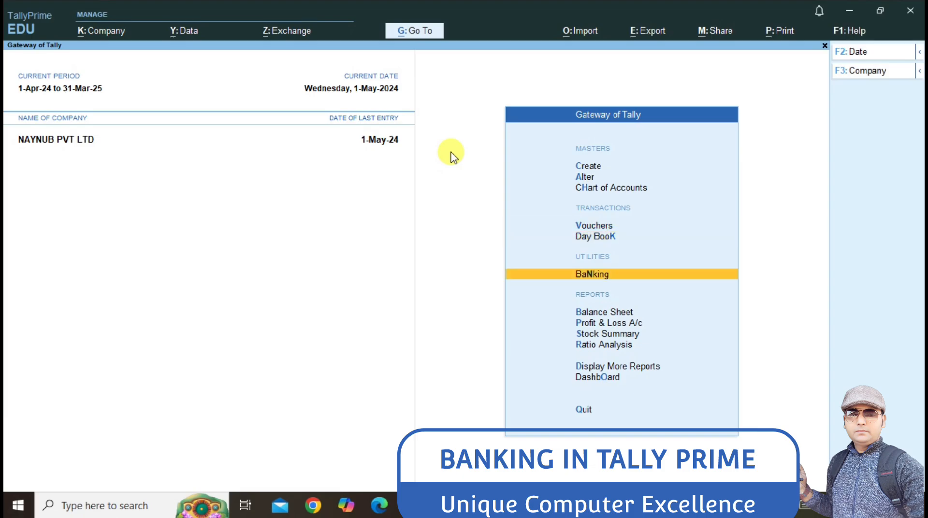
{"action": "key", "text": "Return"}
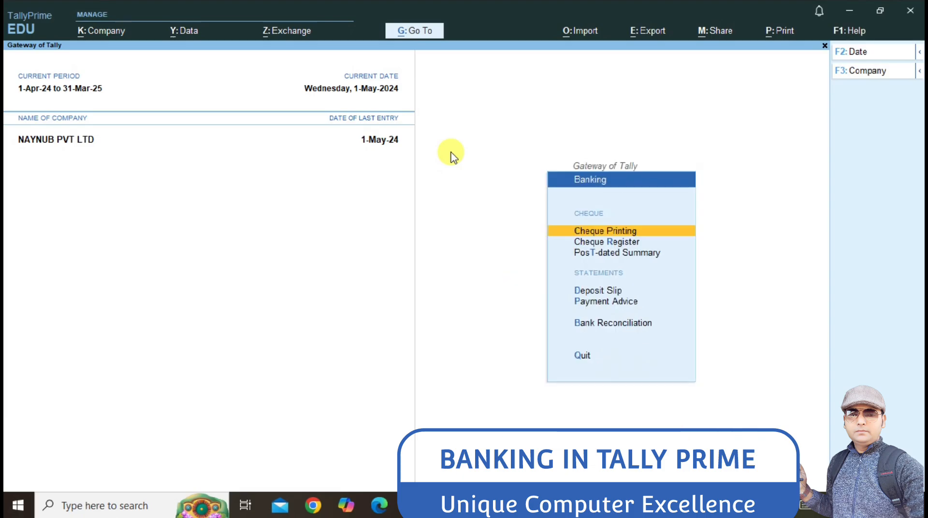
{"action": "key", "text": "Down"}
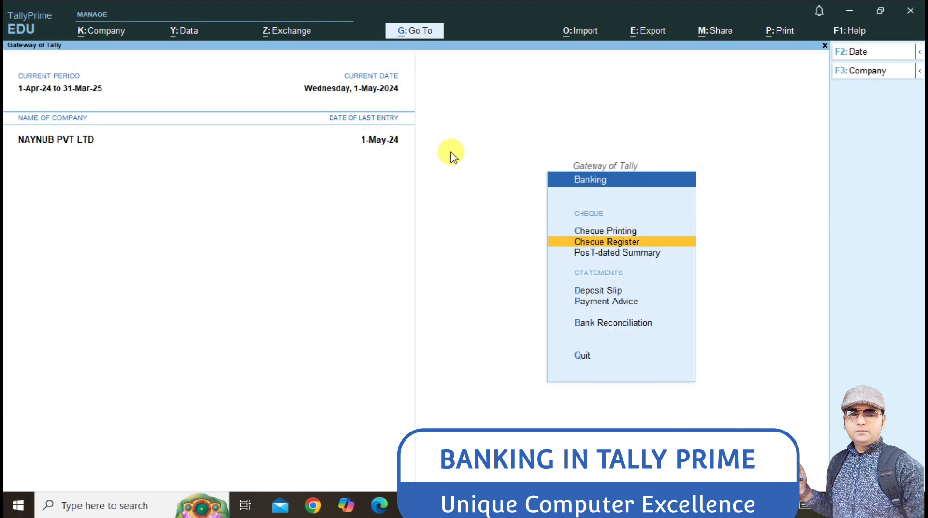
{"action": "key", "text": "Return"}
{"action": "key", "text": "Return"}
{"action": "key", "text": "Return"}
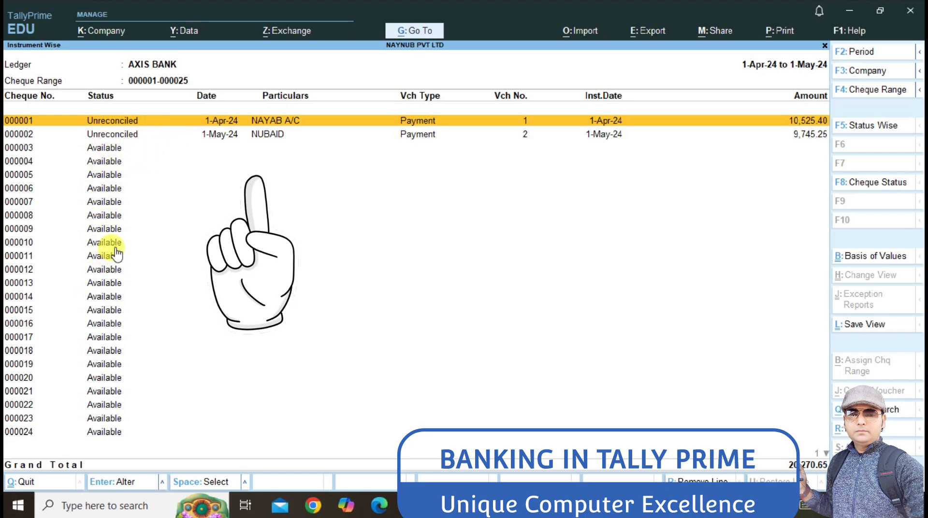
{"action": "key", "text": "Down"}
{"action": "key", "text": "Down"}
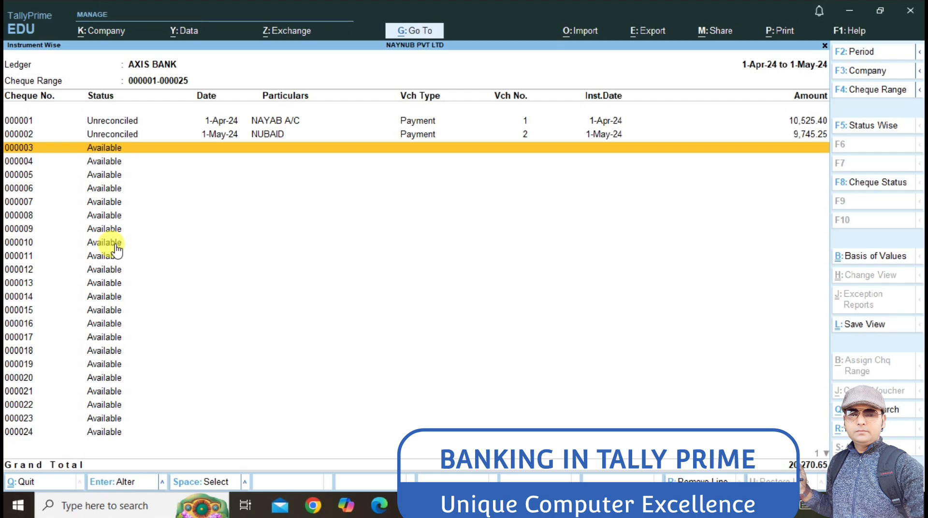
Step: Select cheque 000003 and bring up its cheque status choices
{"action": "key", "text": "Down"}
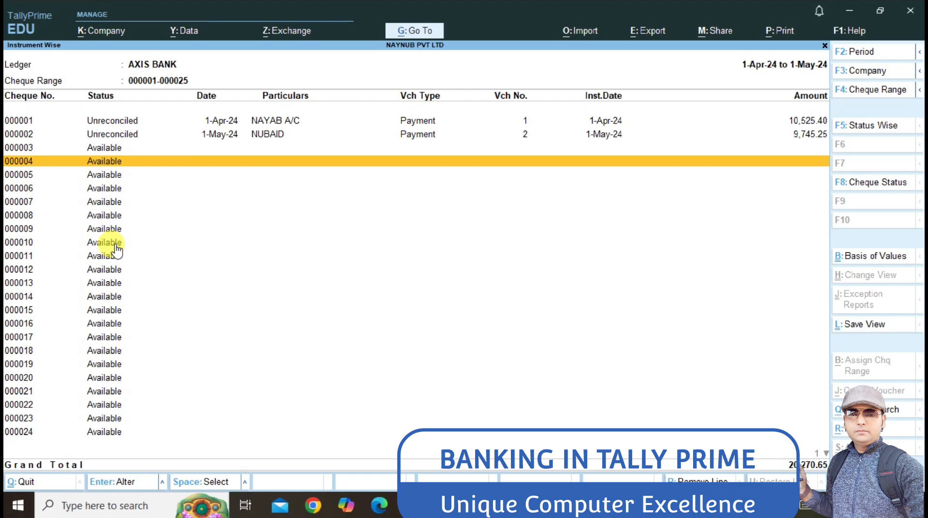
{"action": "key", "text": "Up"}
{"action": "key", "text": "space"}
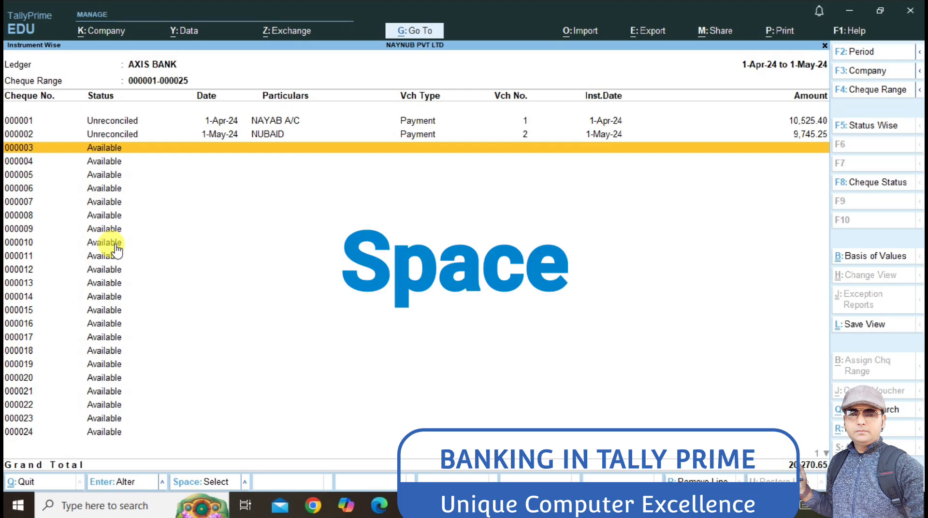
{"action": "key", "text": "space"}
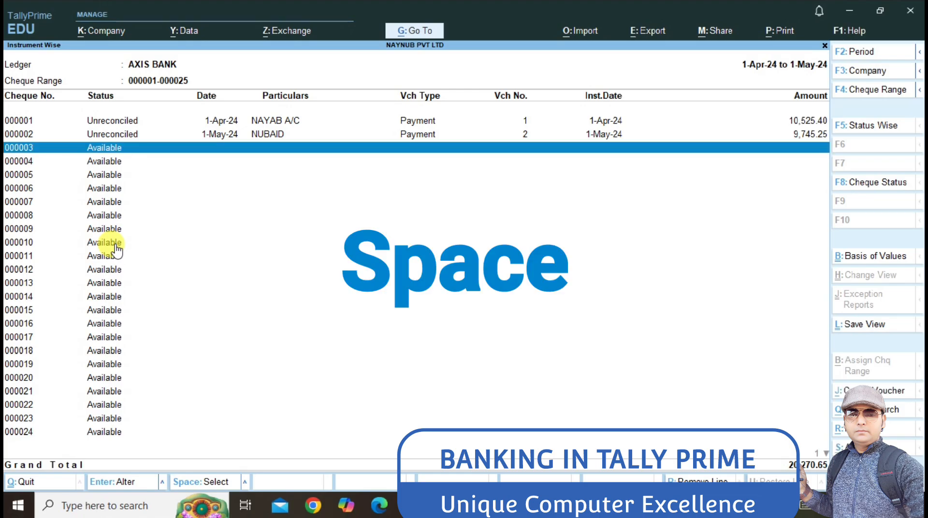
{"action": "key", "text": "alt+s"}
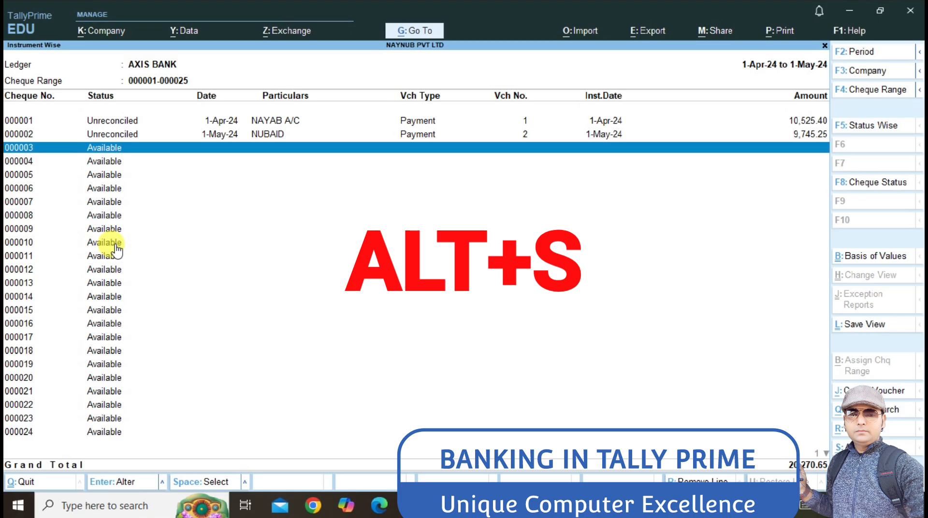
{"action": "key", "text": "alt+s"}
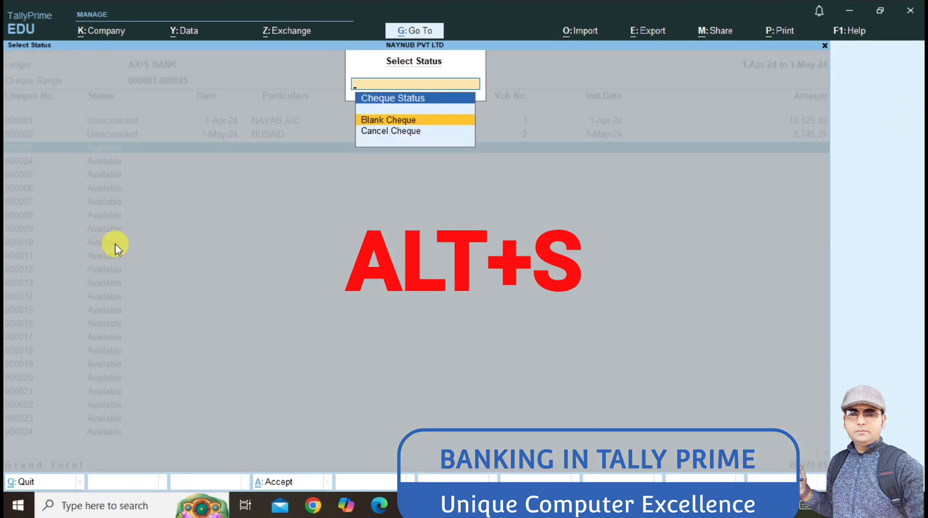
Step: Try marking cheque 000003 as Blank Cheque, which fails on the zero-valued transactions error
{"action": "key", "text": "Down"}
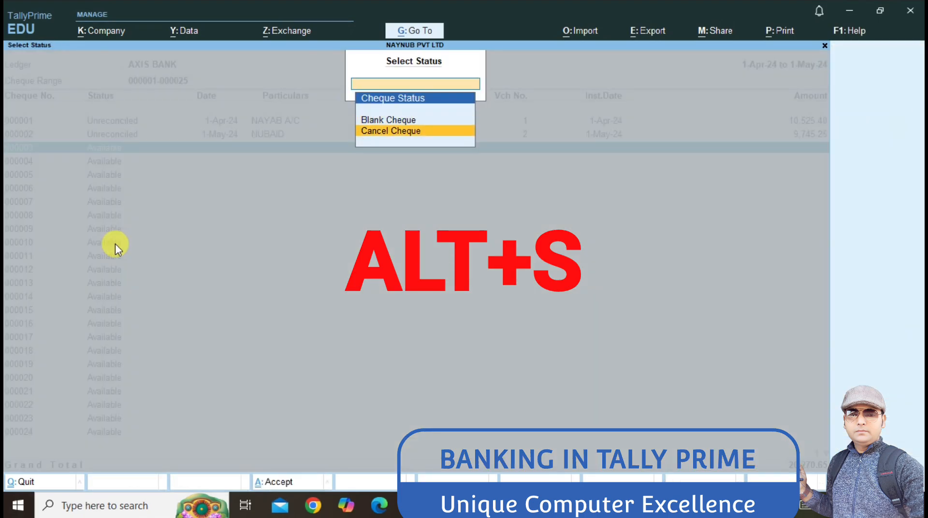
{"action": "key", "text": "Up"}
{"action": "key", "text": "Down"}
{"action": "key", "text": "Up"}
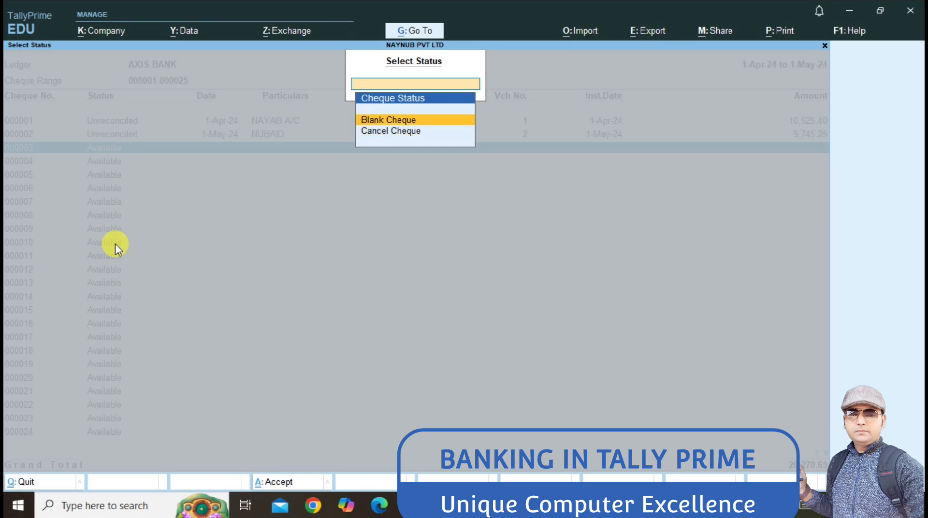
{"action": "key", "text": "Return"}
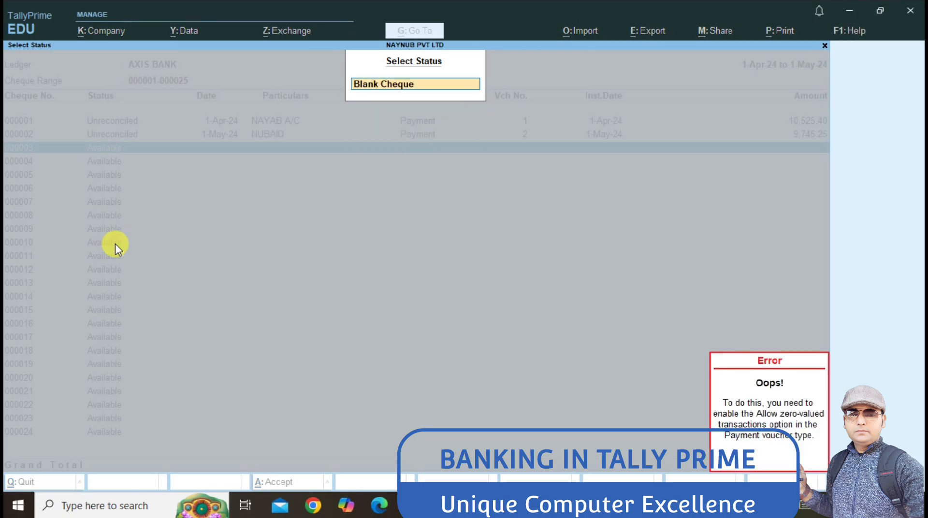
{"action": "key", "text": "Down"}
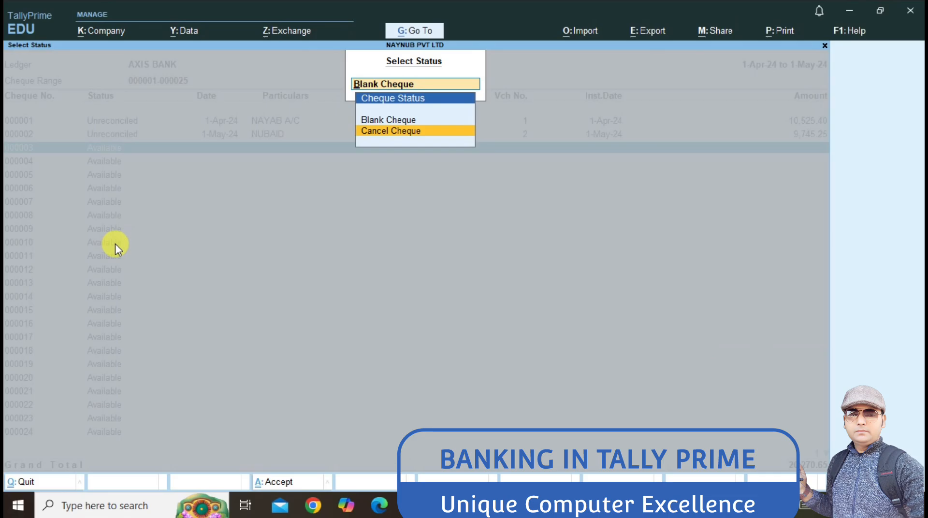
{"action": "key", "text": "Up"}
{"action": "key", "text": "Return"}
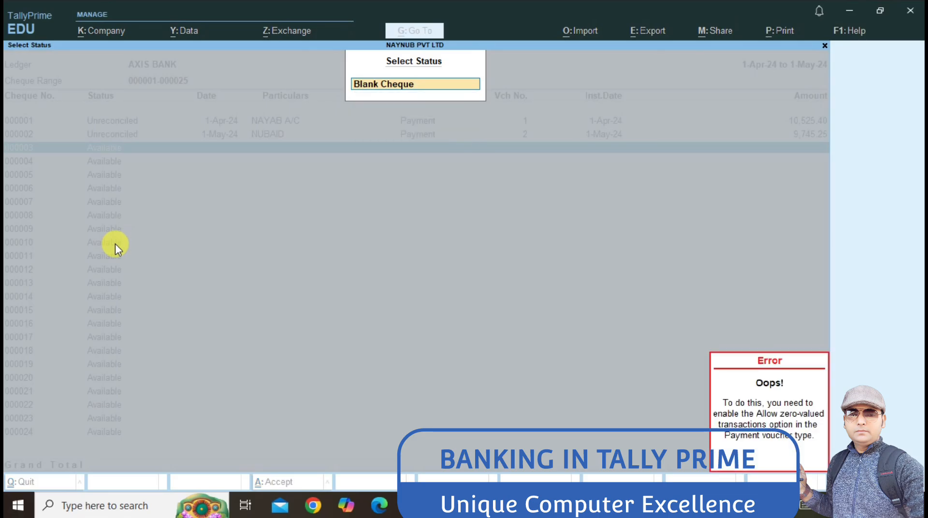
{"action": "key", "text": "Down"}
{"action": "key", "text": "Up"}
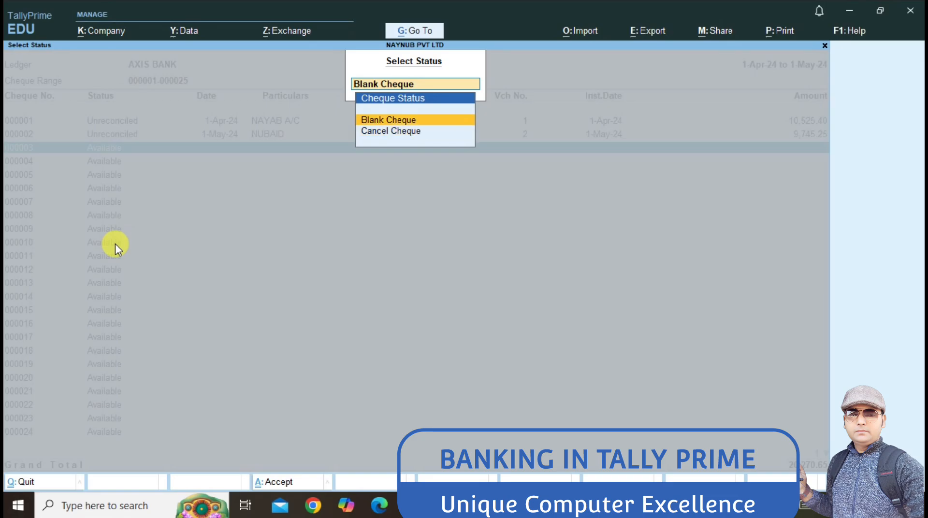
{"action": "key", "text": "Return"}
Step: Cancel cheque 000003 dated 1-5-2024 with remark 'INCORRECT FILLING' and return to Gateway
{"action": "key", "text": "Down"}
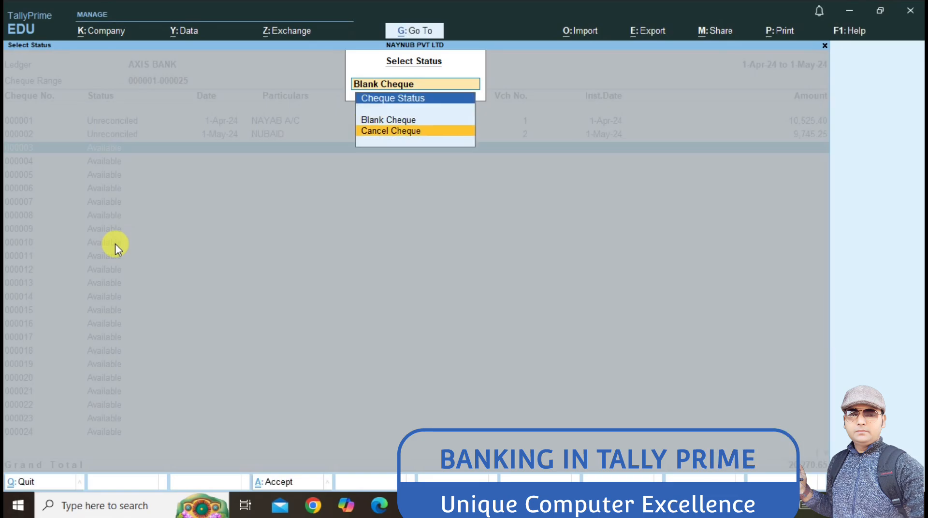
{"action": "key", "text": "Return"}
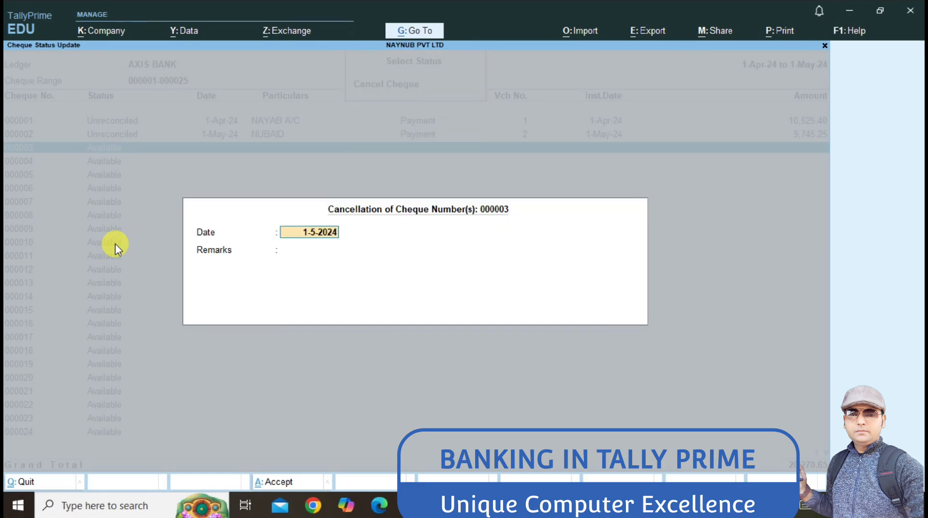
{"action": "key", "text": "Return"}
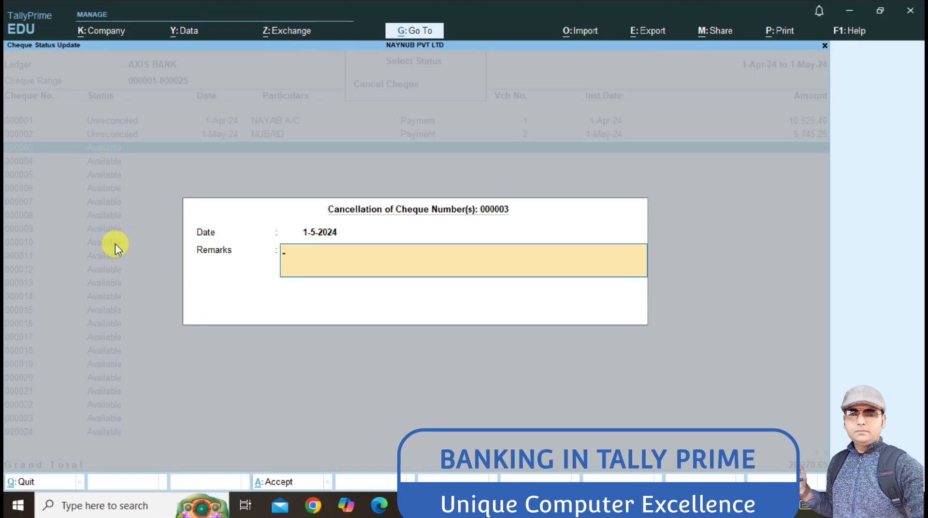
{"action": "type", "text": "INCORRECT FILL"}
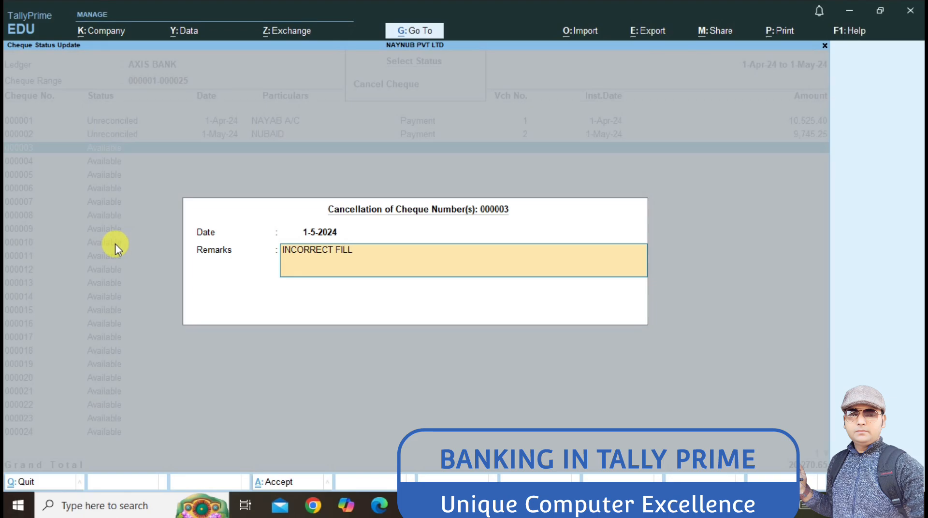
{"action": "type", "text": "ING"}
{"action": "key", "text": "Return"}
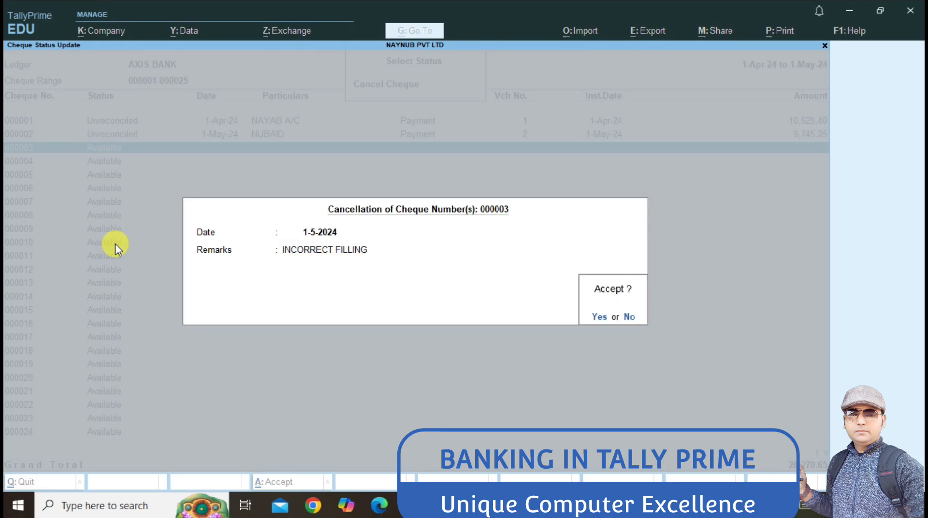
{"action": "key", "text": "Return"}
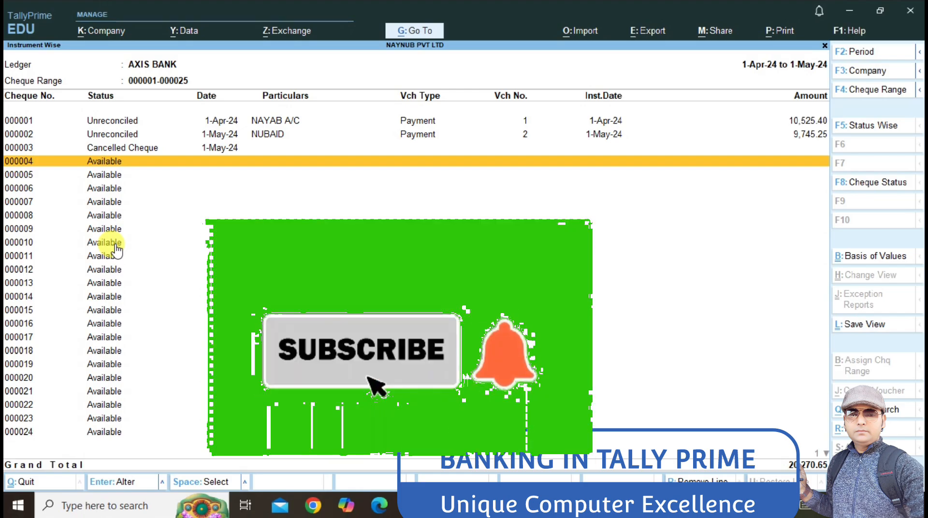
{"action": "key", "text": "Escape"}
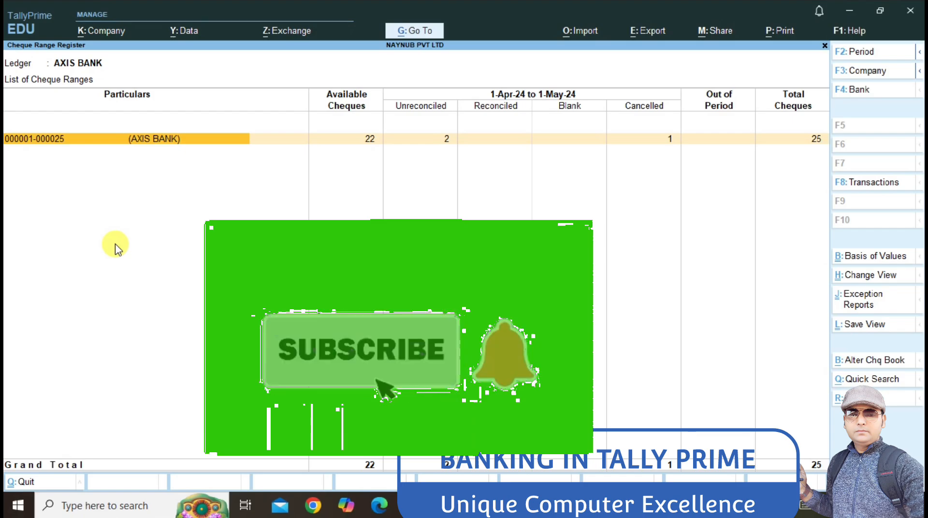
{"action": "key", "text": "Escape"}
{"action": "key", "text": "Escape"}
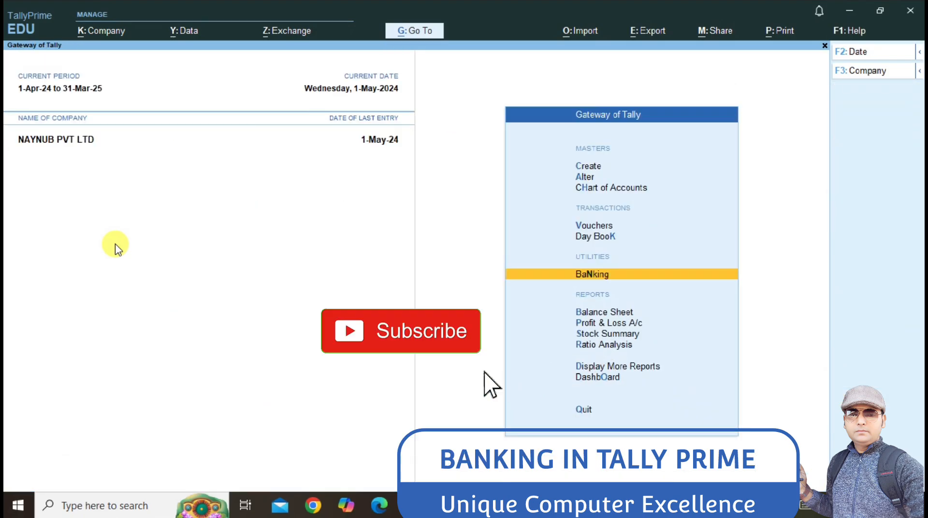
Step: Open the Payment voucher type for alteration
{"action": "key", "text": "Up"}
{"action": "key", "text": "Up"}
{"action": "key", "text": "Up"}
{"action": "key", "text": "Up"}
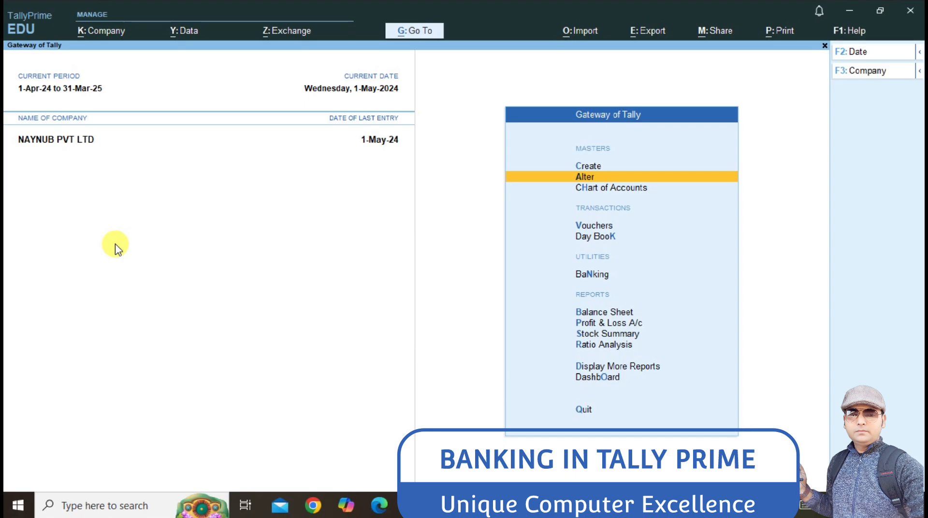
{"action": "key", "text": "Return"}
{"action": "key", "text": "Down"}
{"action": "key", "text": "Down"}
{"action": "key", "text": "Down"}
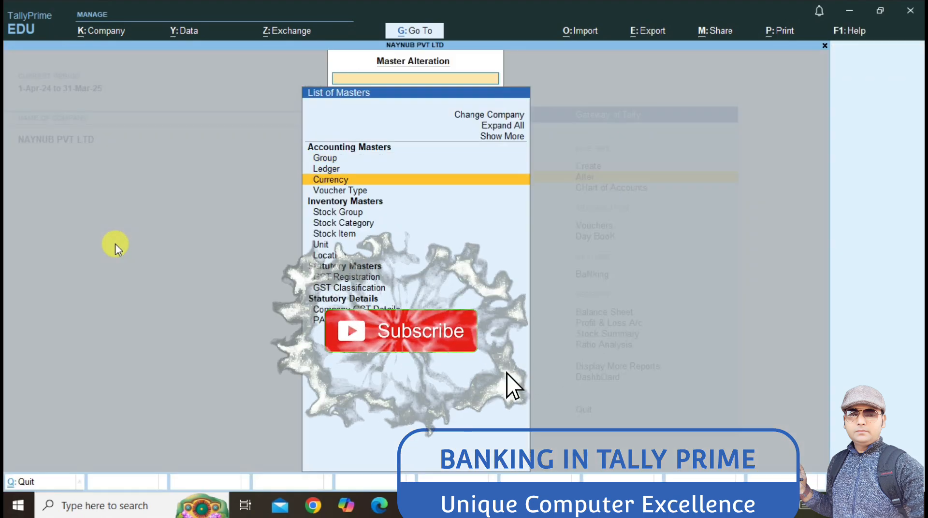
{"action": "key", "text": "Return"}
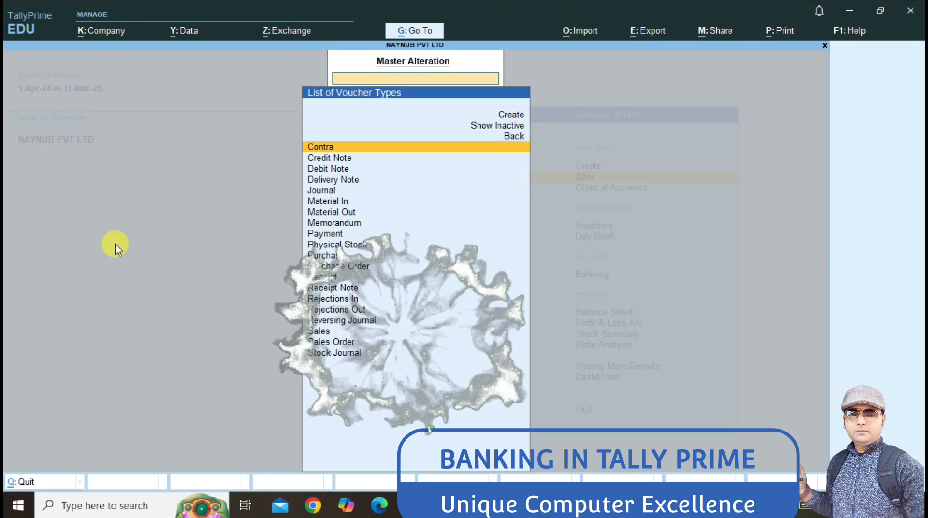
{"action": "type", "text": "P"}
{"action": "key", "text": "Down"}
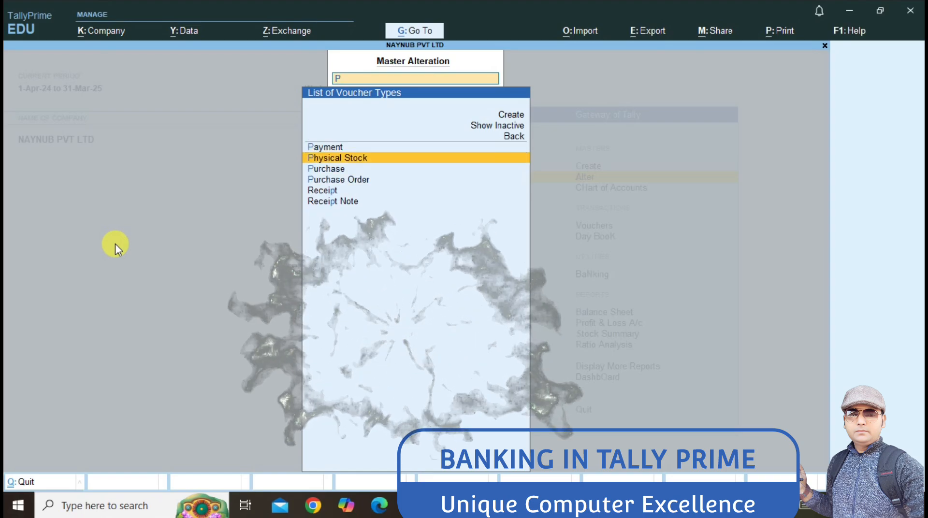
{"action": "key", "text": "Up"}
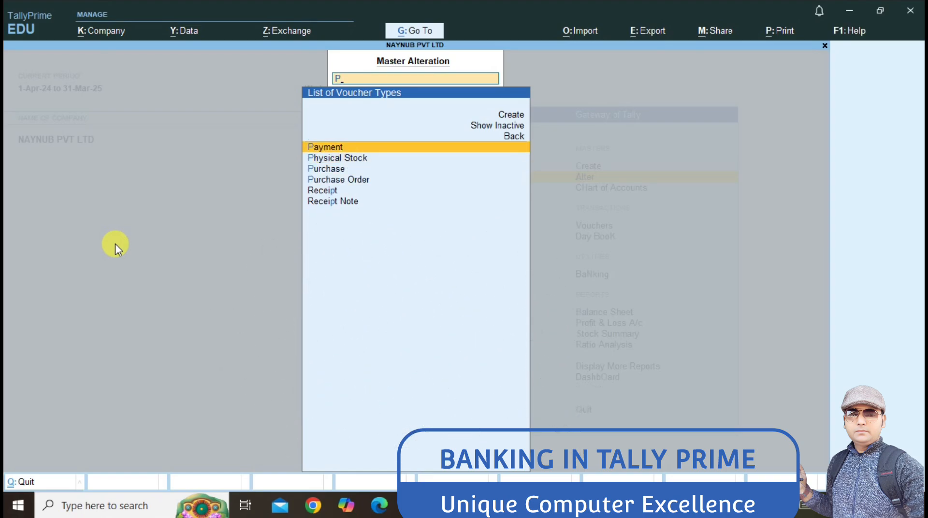
{"action": "key", "text": "Return"}
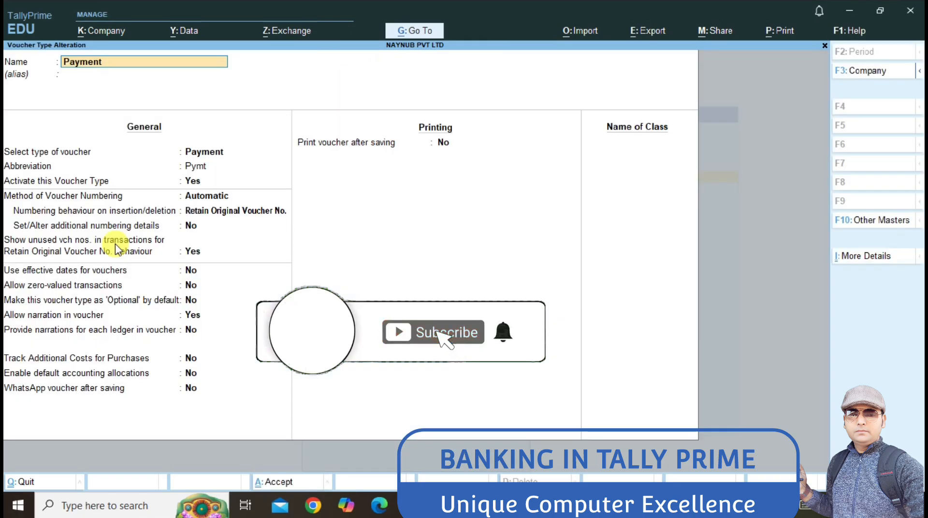
Step: Set Allow zero-valued transactions to Yes and save the Payment voucher type
{"action": "key", "text": "Return"}
{"action": "key", "text": "Return"}
{"action": "key", "text": "Return"}
{"action": "key", "text": "Return"}
{"action": "key", "text": "Return"}
{"action": "key", "text": "Return"}
{"action": "key", "text": "Return"}
{"action": "key", "text": "Return"}
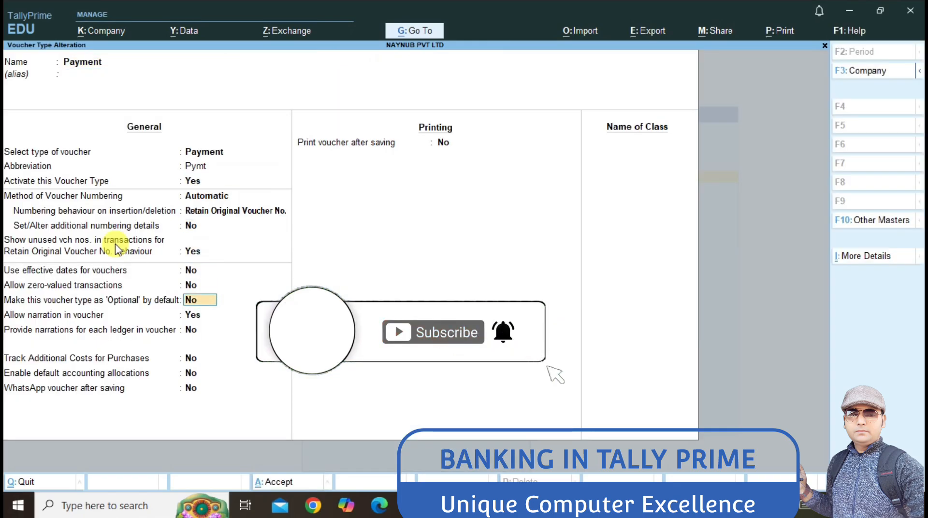
{"action": "key", "text": "Up"}
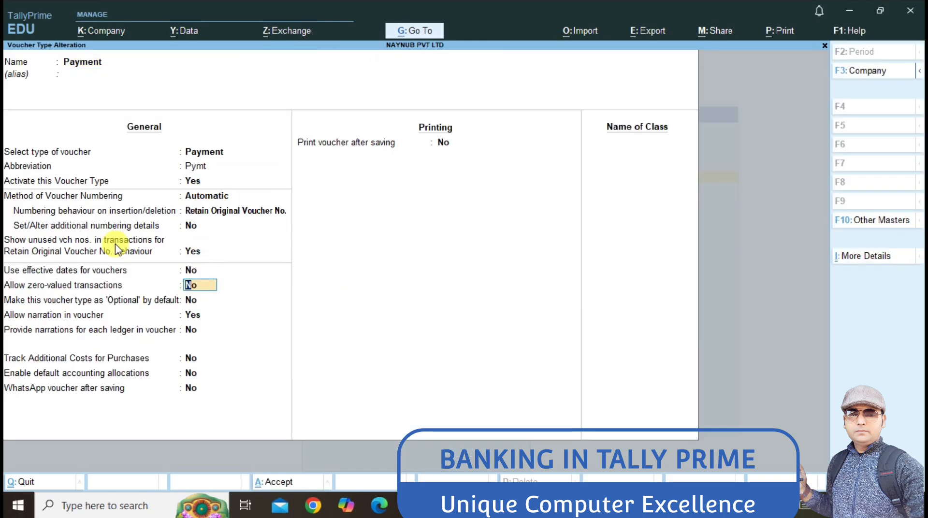
{"action": "type", "text": "y"}
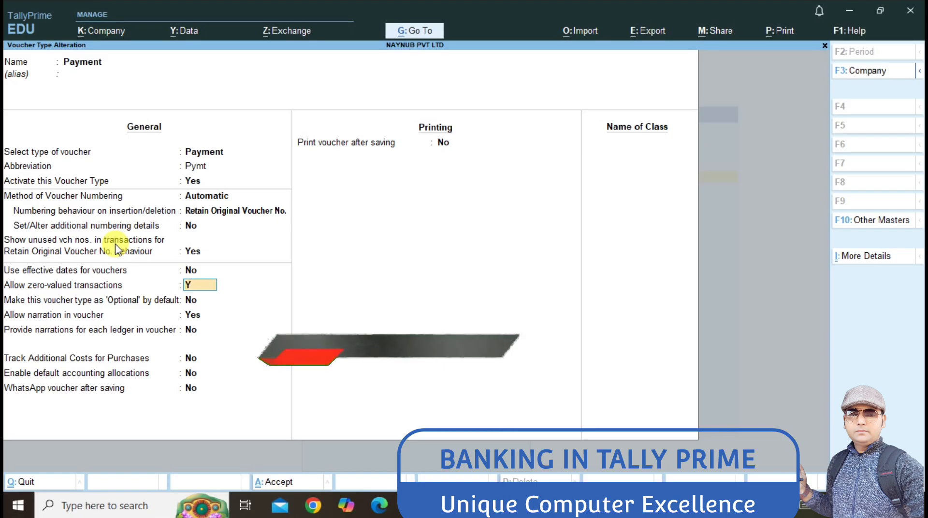
{"action": "key", "text": "Return"}
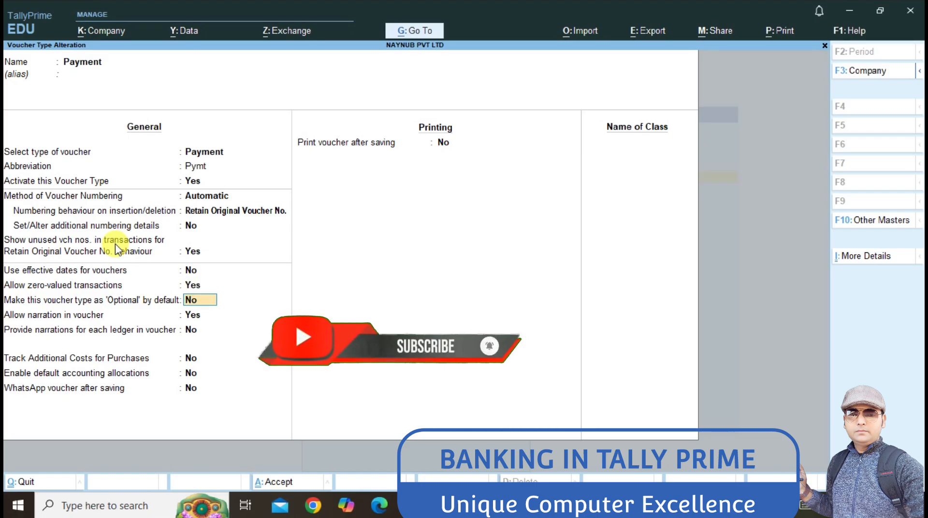
{"action": "key", "text": "ctrl"}
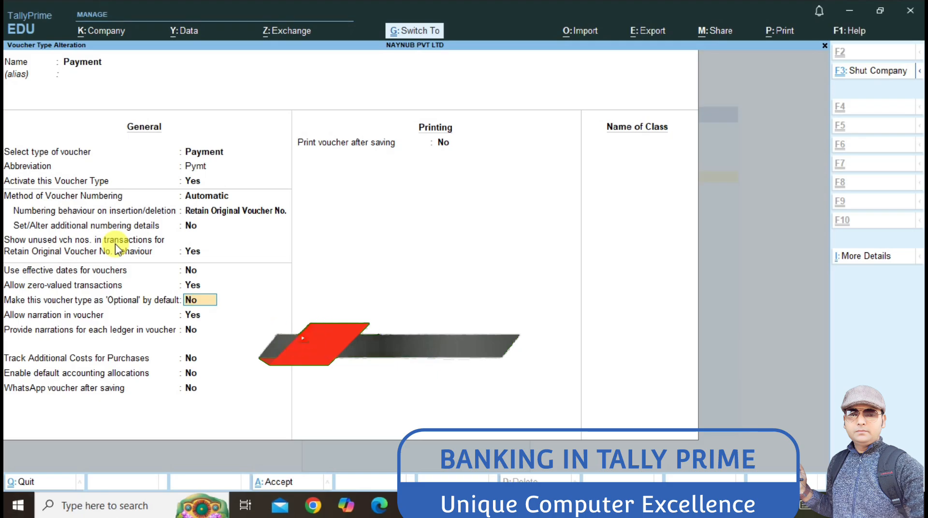
{"action": "key", "text": "ctrl+a"}
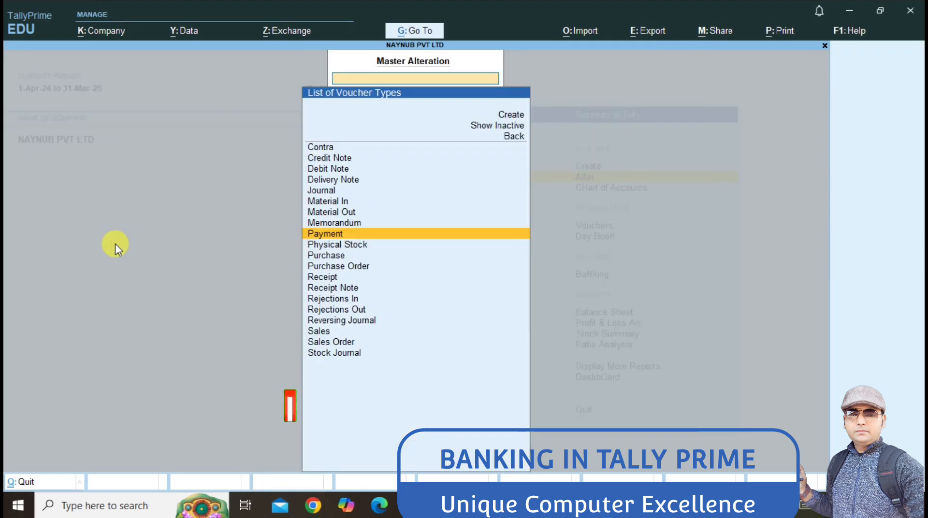
{"action": "key", "text": "Escape"}
{"action": "key", "text": "Escape"}
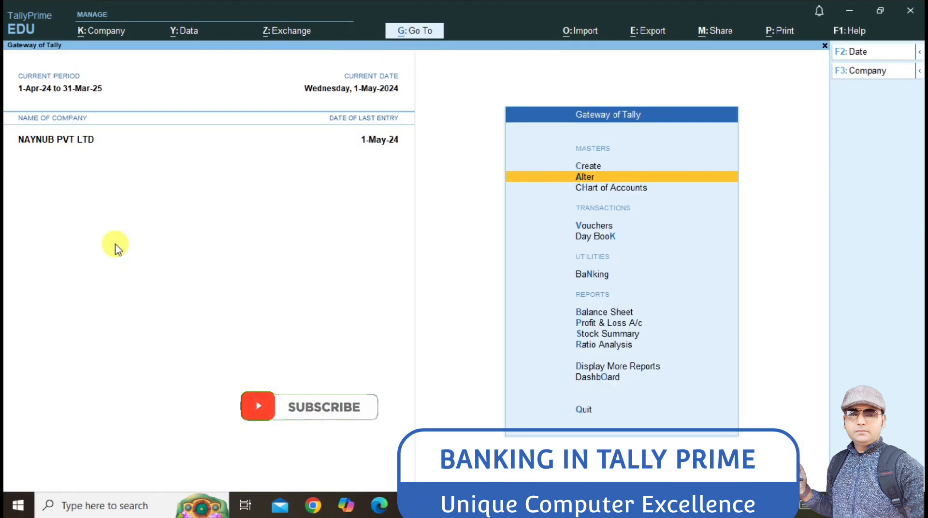
{"action": "key", "text": "Down"}
{"action": "key", "text": "Down"}
Step: Start Payment voucher 3 dated 1-Jun-24 paid from AXIS BANK
{"action": "key", "text": "Return"}
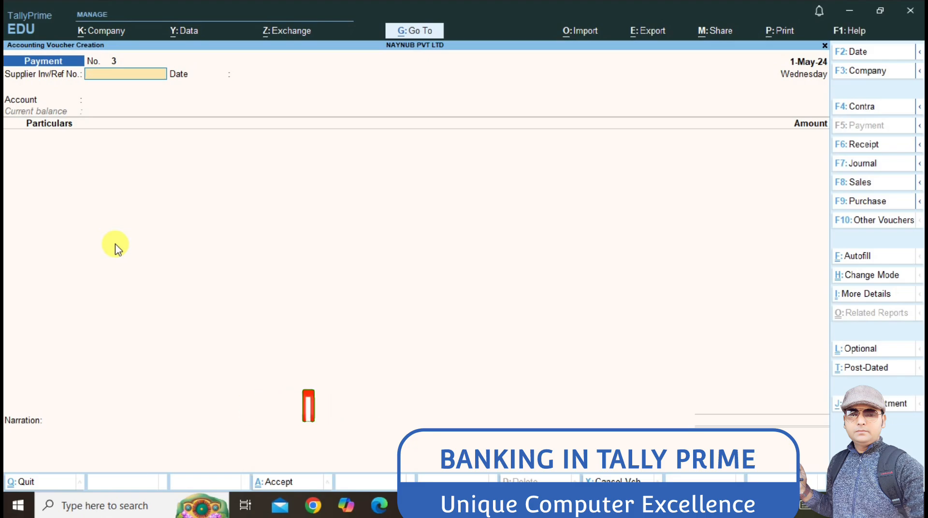
{"action": "key", "text": "F2"}
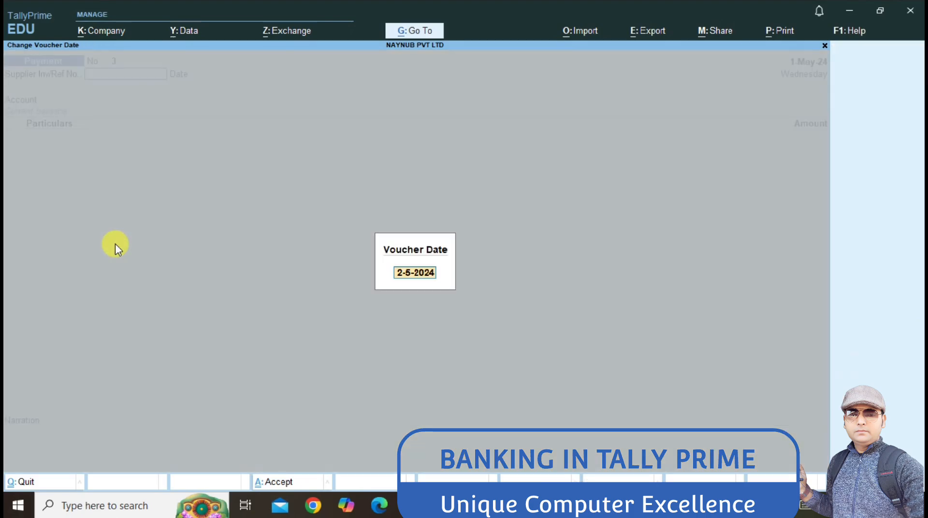
{"action": "type", "text": "1-6"}
{"action": "key", "text": "Return"}
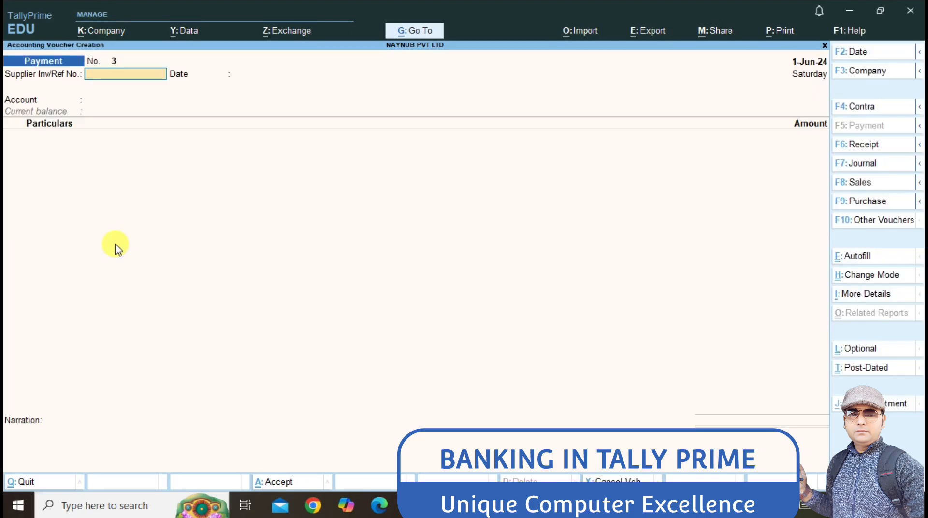
{"action": "key", "text": "Return"}
{"action": "key", "text": "Return"}
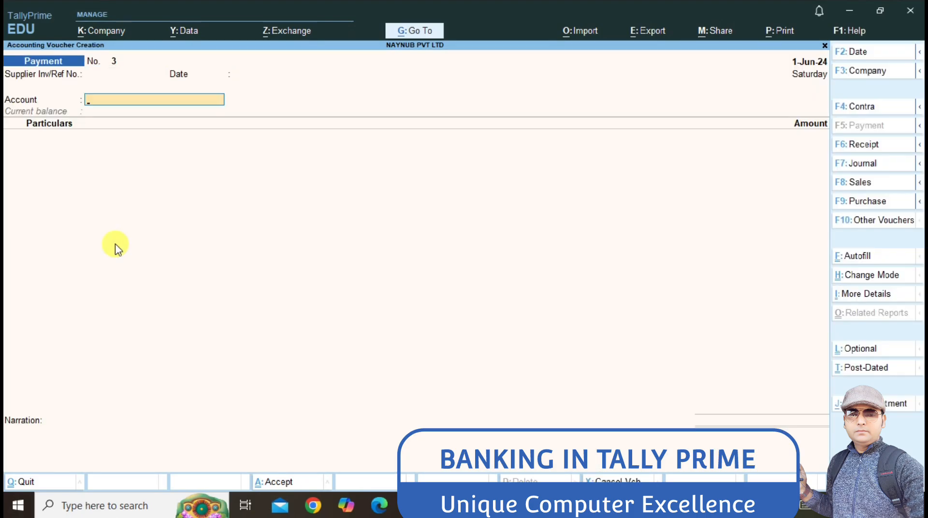
{"action": "type", "text": "a"}
{"action": "key", "text": "Return"}
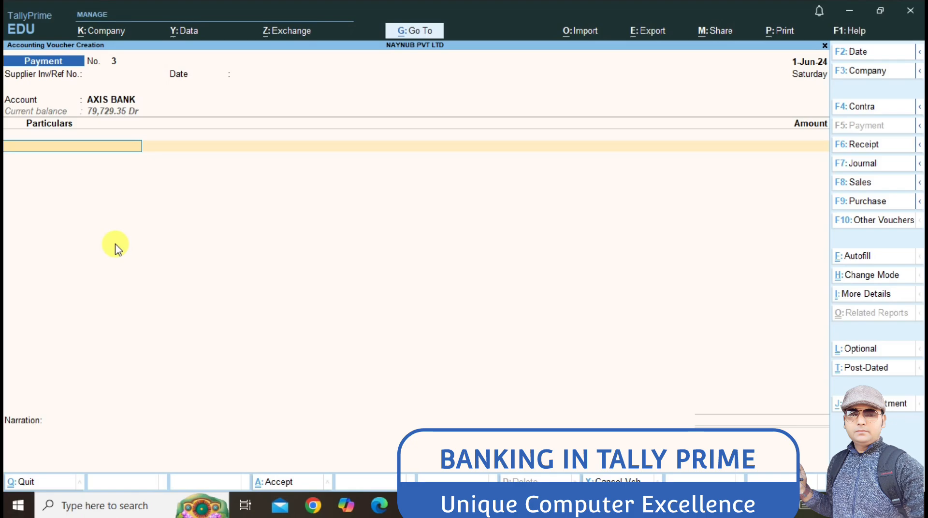
Step: Create creditor ledger SHAZIL and save the voucher to SHAZIL with no amount
{"action": "key", "text": "alt+c"}
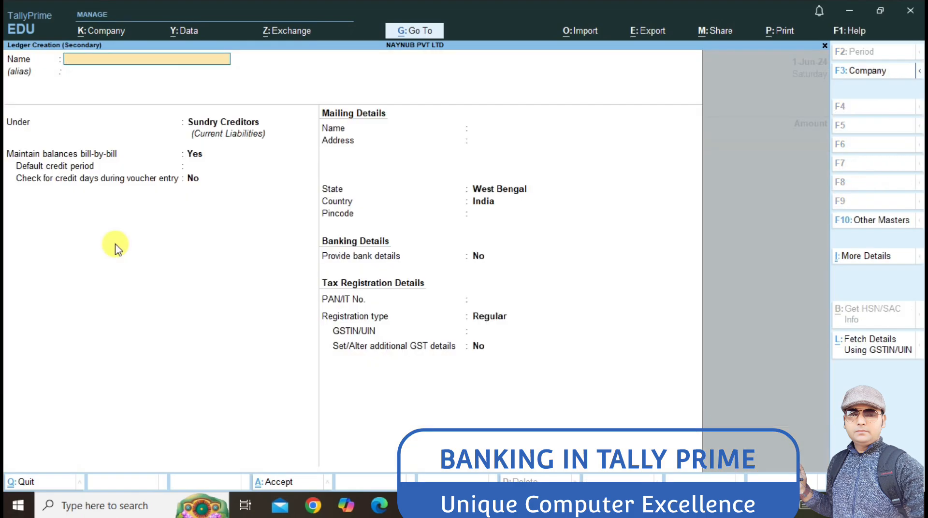
{"action": "type", "text": "SHAZ"}
{"action": "key", "text": "Return"}
{"action": "key", "text": "Return"}
{"action": "key", "text": "Return"}
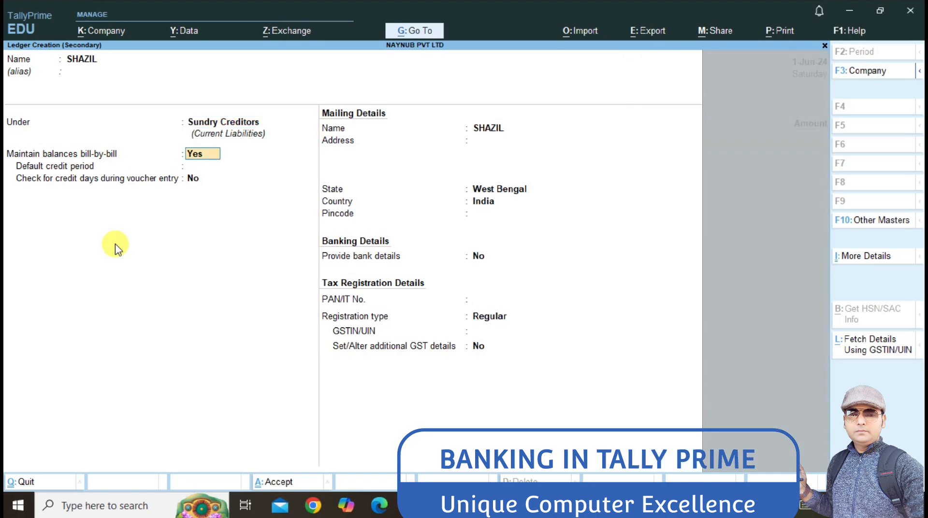
{"action": "key", "text": "ctrl+a"}
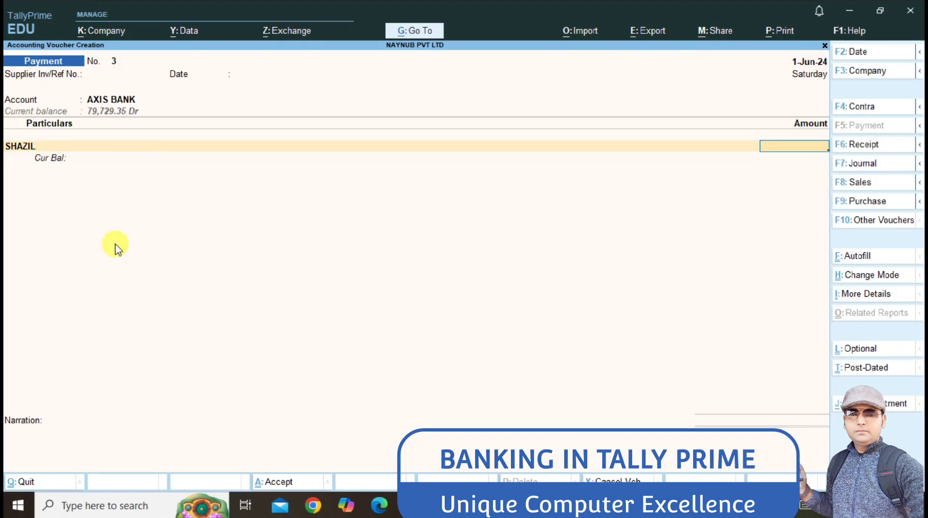
{"action": "key", "text": "Return"}
{"action": "key", "text": "Return"}
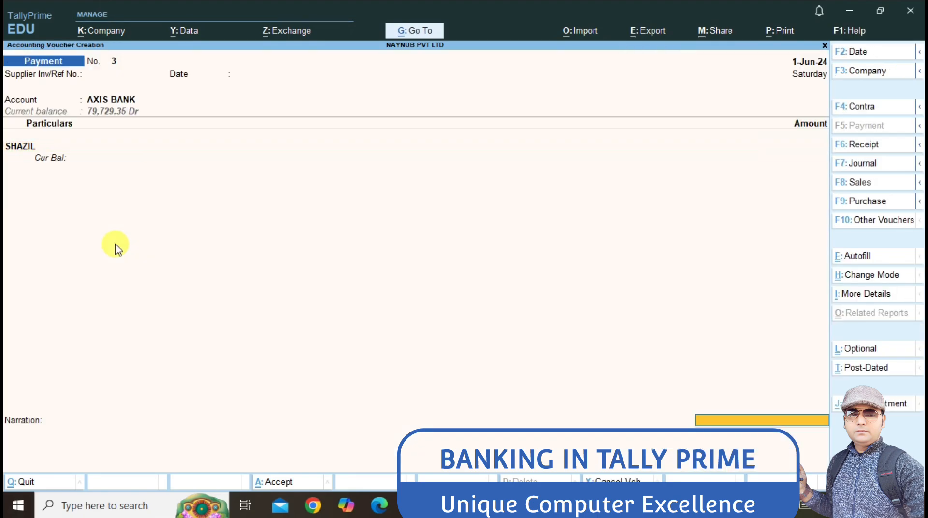
{"action": "key", "text": "Return"}
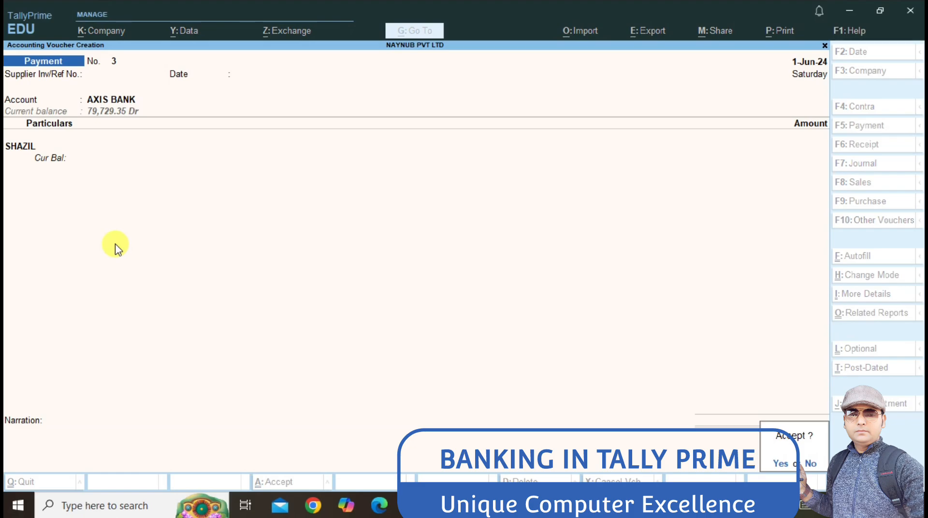
{"action": "key", "text": "y"}
Step: Quit the new blank voucher and head to the Banking menu
{"action": "key", "text": "Escape"}
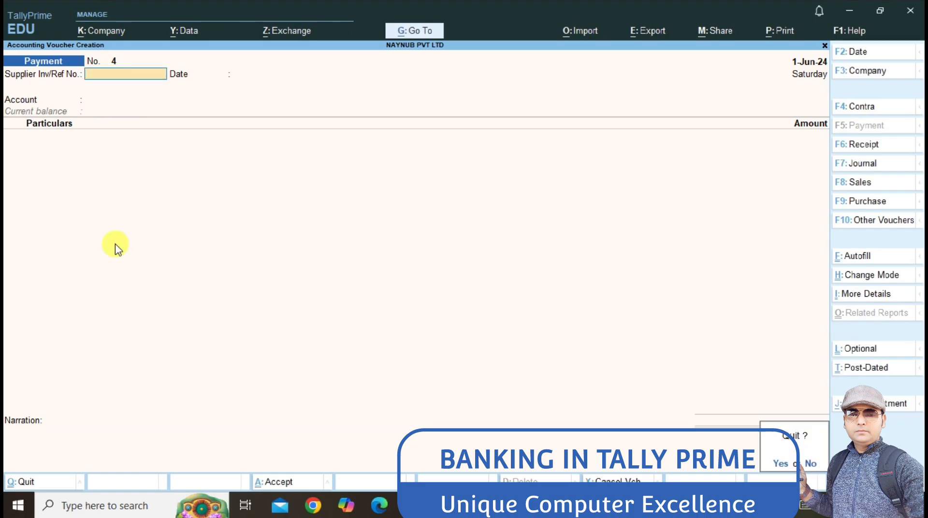
{"action": "key", "text": "y"}
{"action": "key", "text": "Down"}
{"action": "key", "text": "Down"}
Step: Check AXIS BANK's cheque register showing cheque 000004 still available, then return to the main menu
{"action": "key", "text": "Return"}
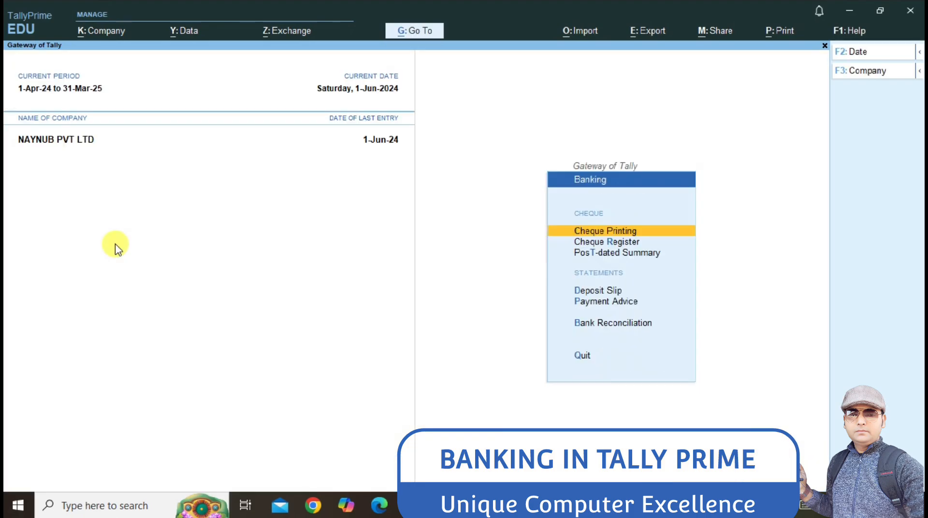
{"action": "key", "text": "Down"}
{"action": "key", "text": "Down"}
{"action": "key", "text": "Up"}
{"action": "key", "text": "Return"}
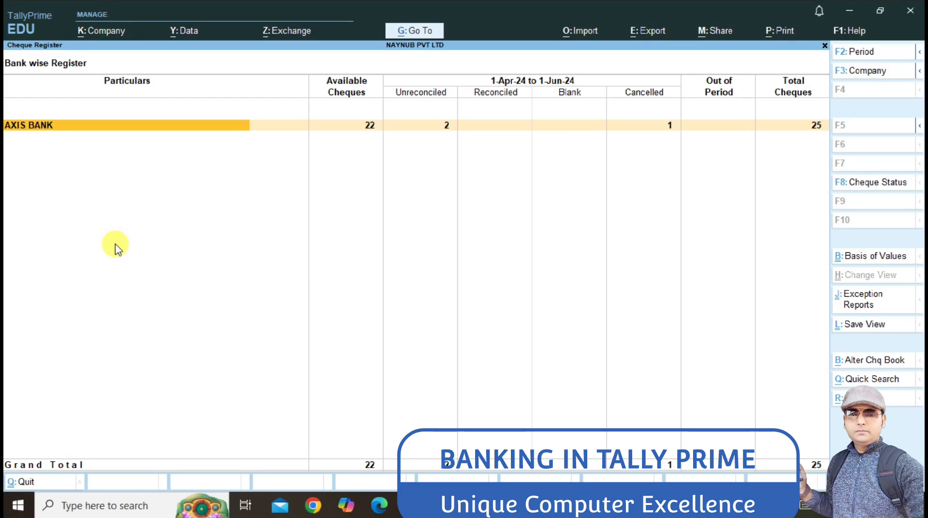
{"action": "key", "text": "Return"}
{"action": "key", "text": "Return"}
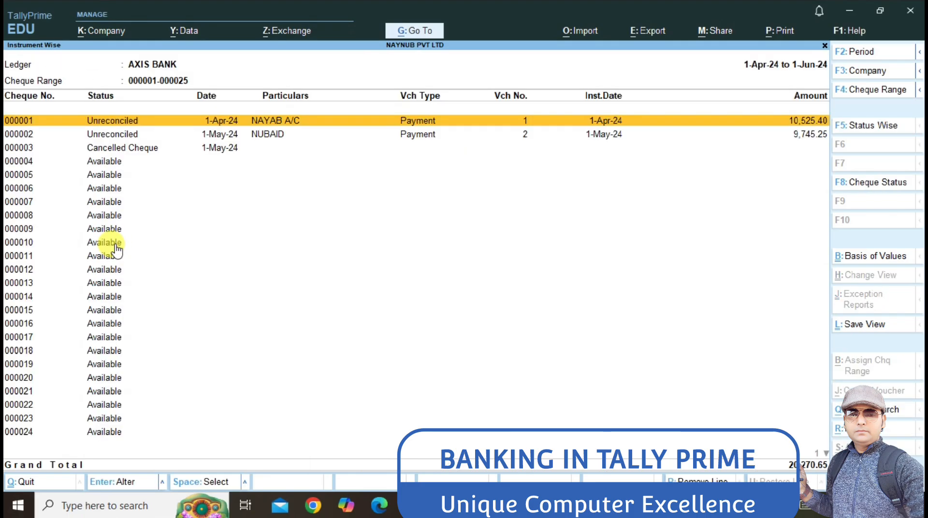
{"action": "key", "text": "Down"}
{"action": "key", "text": "Down"}
{"action": "key", "text": "Down"}
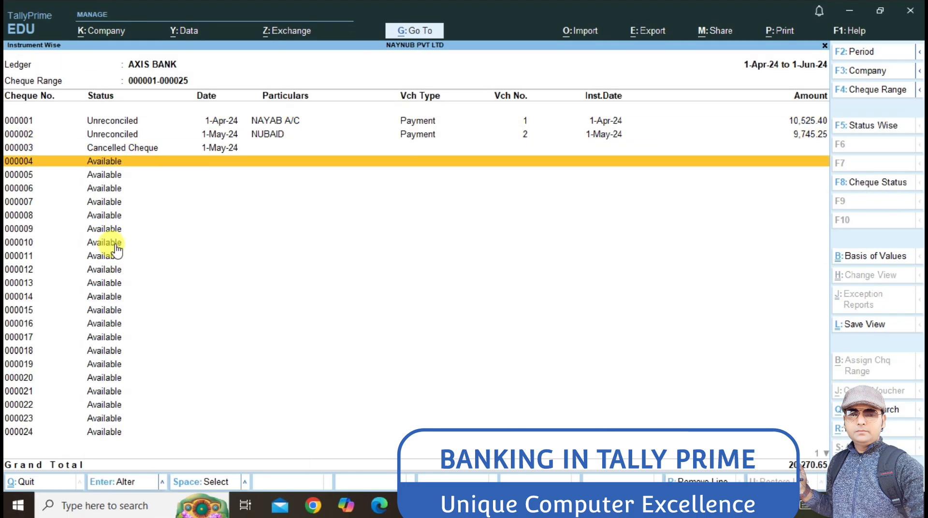
{"action": "key", "text": "Up"}
{"action": "key", "text": "Up"}
{"action": "key", "text": "Down"}
{"action": "key", "text": "Down"}
{"action": "key", "text": "Escape"}
{"action": "key", "text": "Escape"}
{"action": "key", "text": "Escape"}
{"action": "key", "text": "Escape"}
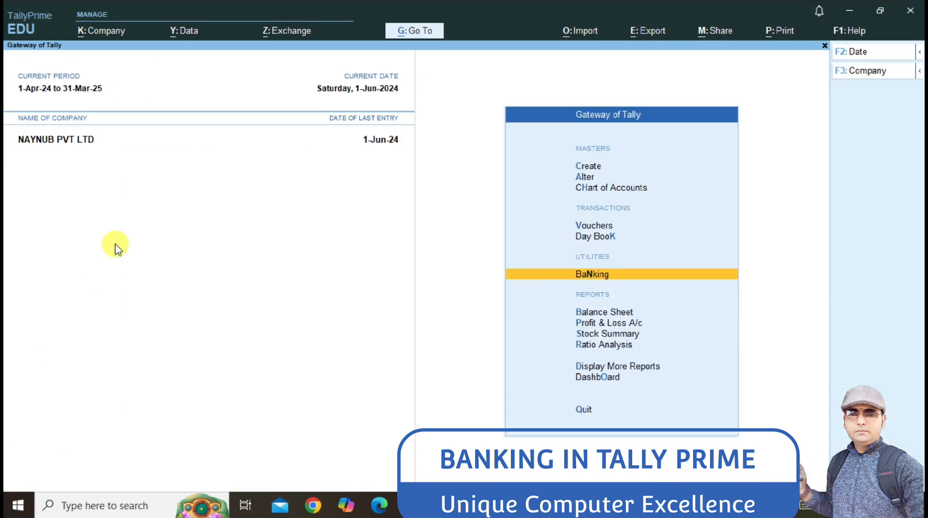
{"action": "key", "text": "Up"}
{"action": "key", "text": "Up"}
Step: Open SHAZIL's Payment voucher 3 from the Day Book for alteration
{"action": "key", "text": "Down"}
{"action": "key", "text": "Return"}
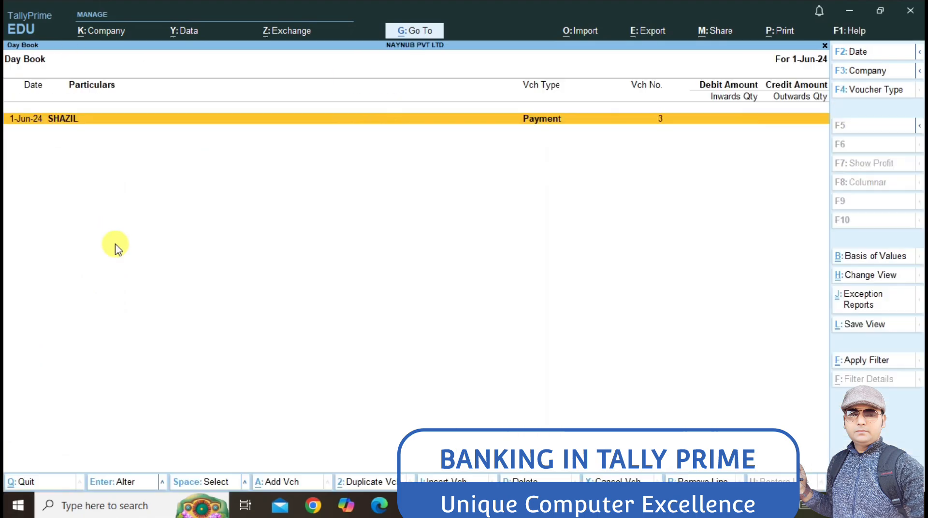
{"action": "key", "text": "Return"}
{"action": "key", "text": "Return"}
{"action": "key", "text": "Return"}
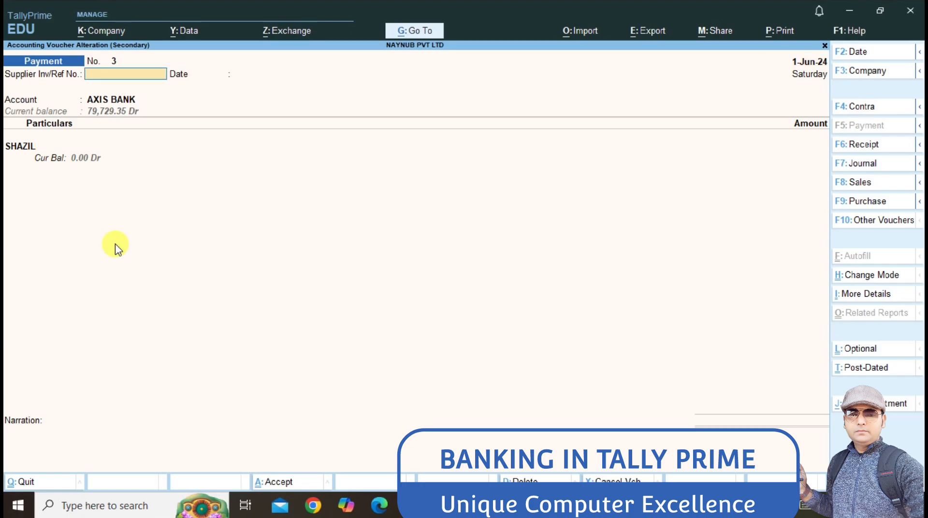
{"action": "key", "text": "Return"}
{"action": "key", "text": "Return"}
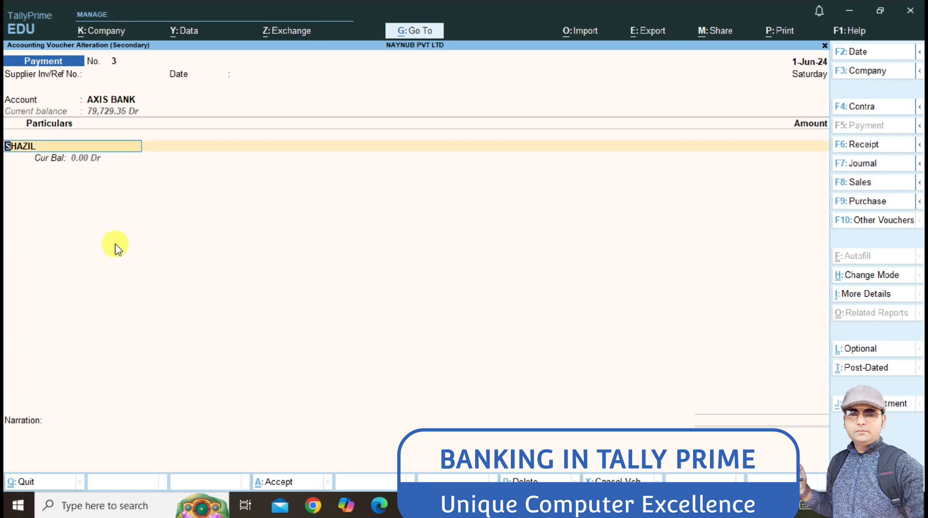
Step: Step through SHAZIL's payee and empty amount fields and resave voucher 3 unchanged
{"action": "key", "text": "Return"}
{"action": "key", "text": "BackSpace"}
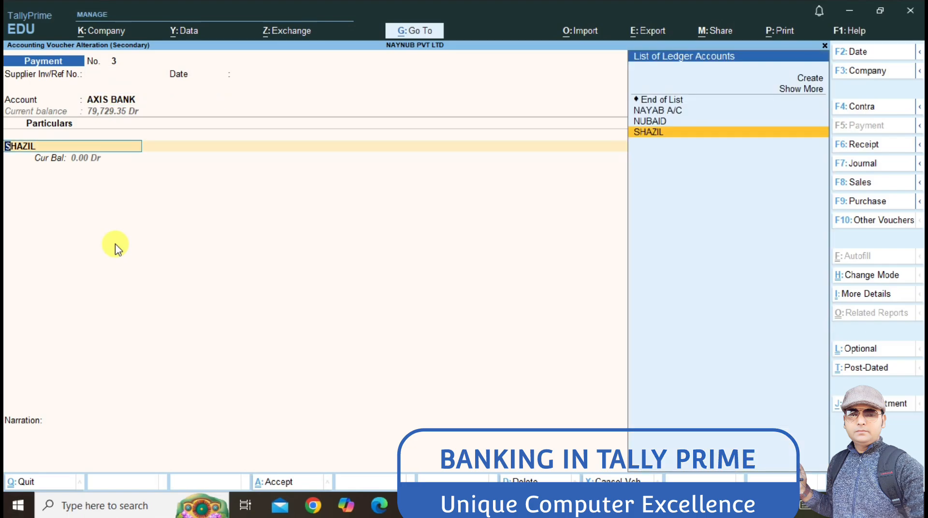
{"action": "key", "text": "BackSpace"}
{"action": "key", "text": "Return"}
{"action": "key", "text": "Return"}
{"action": "key", "text": "BackSpace"}
{"action": "key", "text": "Return"}
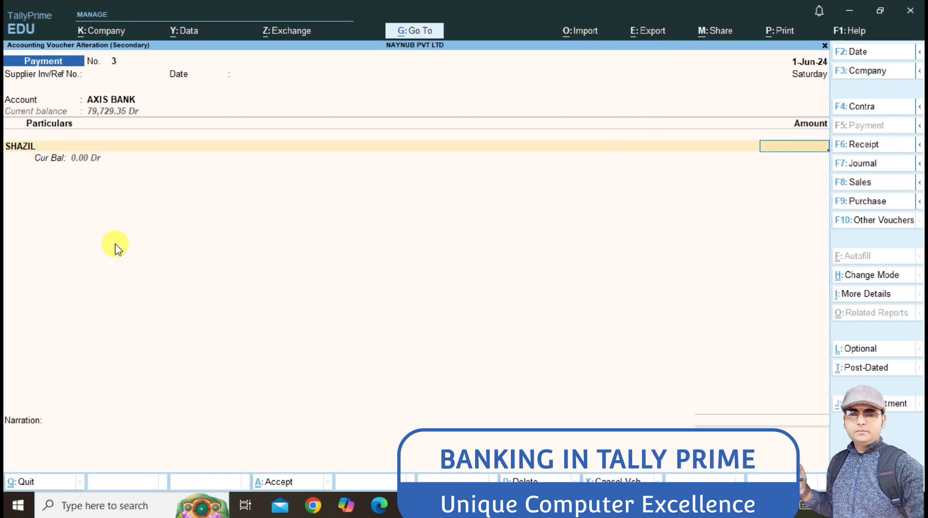
{"action": "key", "text": "Return"}
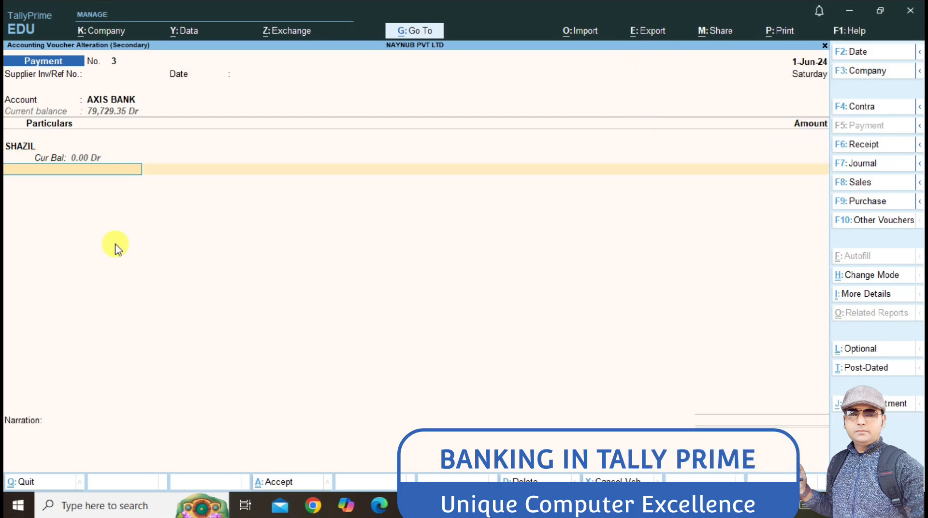
{"action": "key", "text": "Return"}
{"action": "key", "text": "Return"}
{"action": "key", "text": "Return"}
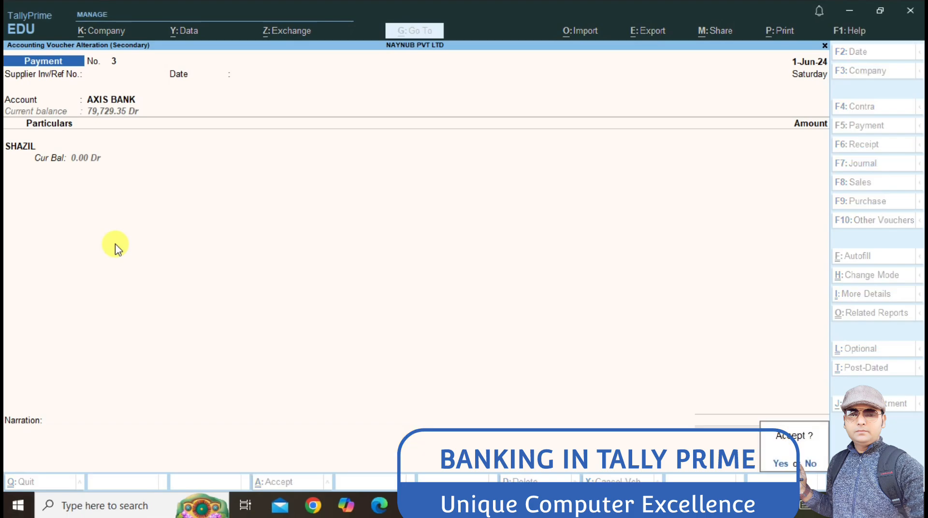
{"action": "key", "text": "Return"}
{"action": "key", "text": "Escape"}
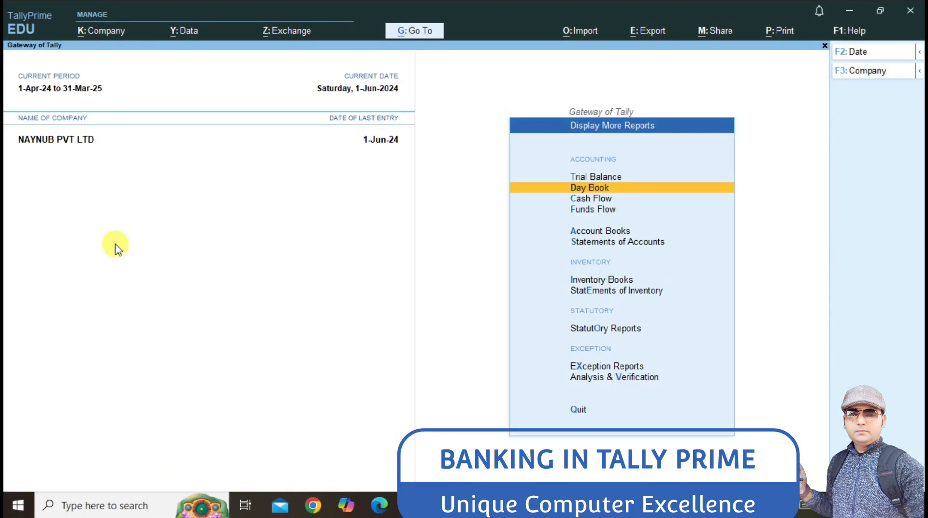
Step: Drill into AXIS BANK's individual cheques in the Cheque Register
{"action": "key", "text": "Escape"}
{"action": "key", "text": "Up"}
{"action": "key", "text": "Up"}
{"action": "key", "text": "Up"}
{"action": "key", "text": "Up"}
{"action": "key", "text": "Up"}
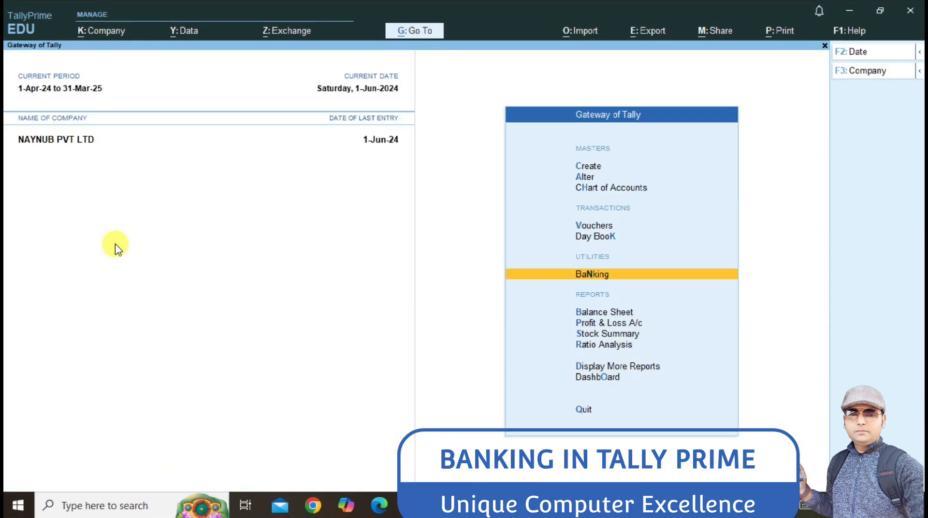
{"action": "key", "text": "Return"}
{"action": "key", "text": "Down"}
{"action": "key", "text": "Return"}
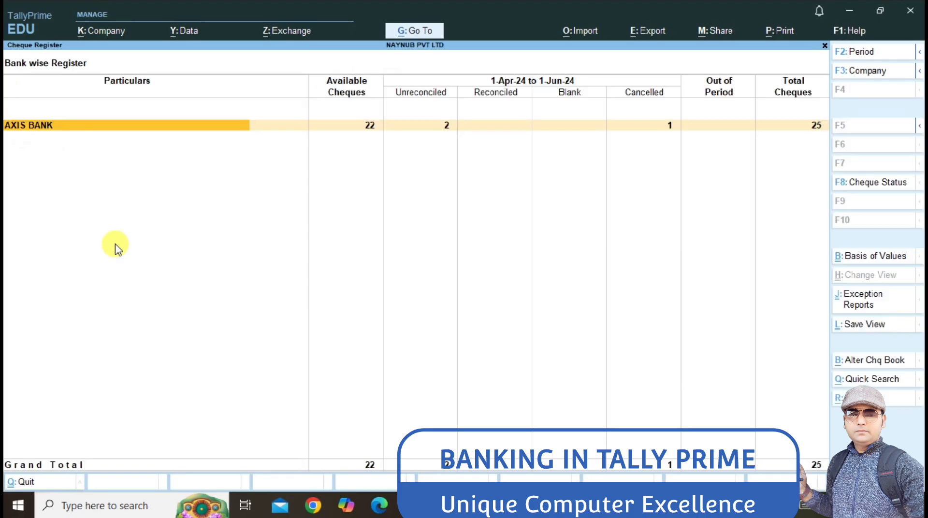
{"action": "key", "text": "Return"}
{"action": "key", "text": "Return"}
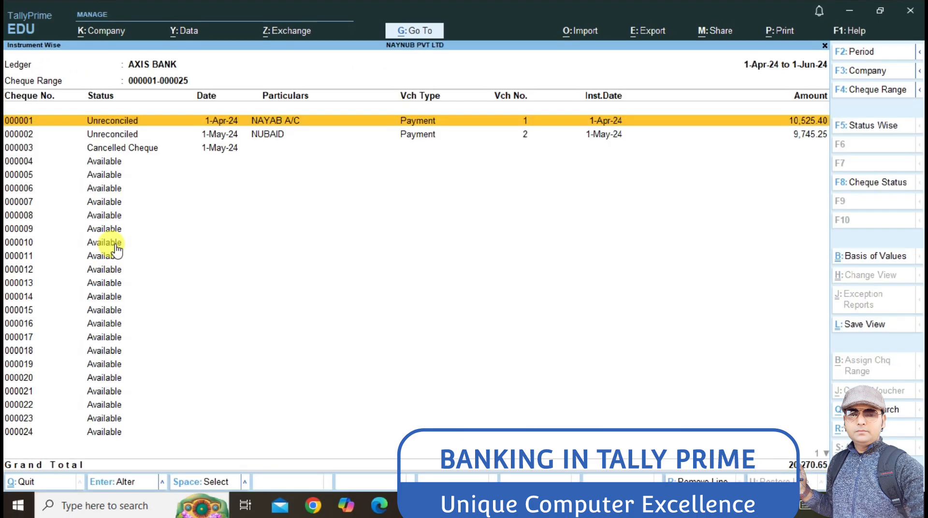
Step: Select cheque 000004 and bring up the list of cheque statuses
{"action": "key", "text": "Down"}
{"action": "key", "text": "Down"}
{"action": "key", "text": "Down"}
{"action": "key", "text": "Up"}
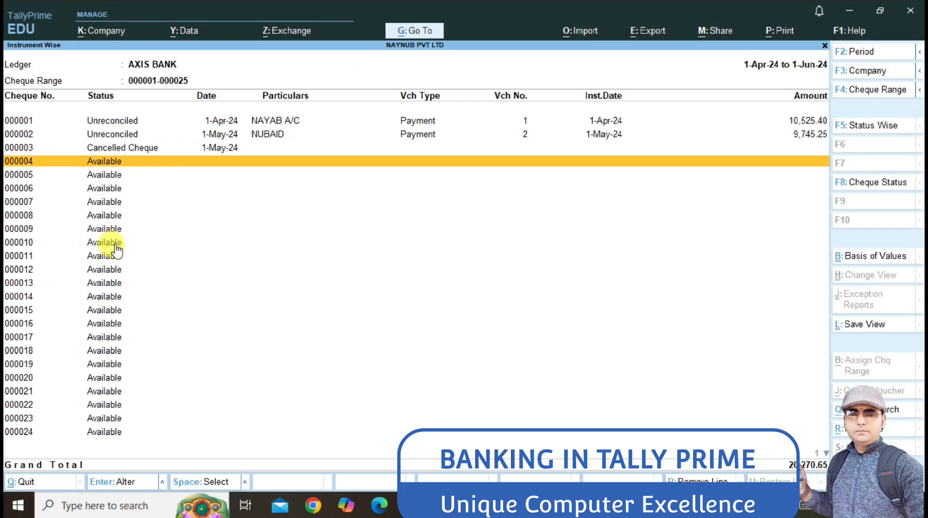
{"action": "key", "text": "Up"}
{"action": "key", "text": "Down"}
{"action": "key", "text": "space"}
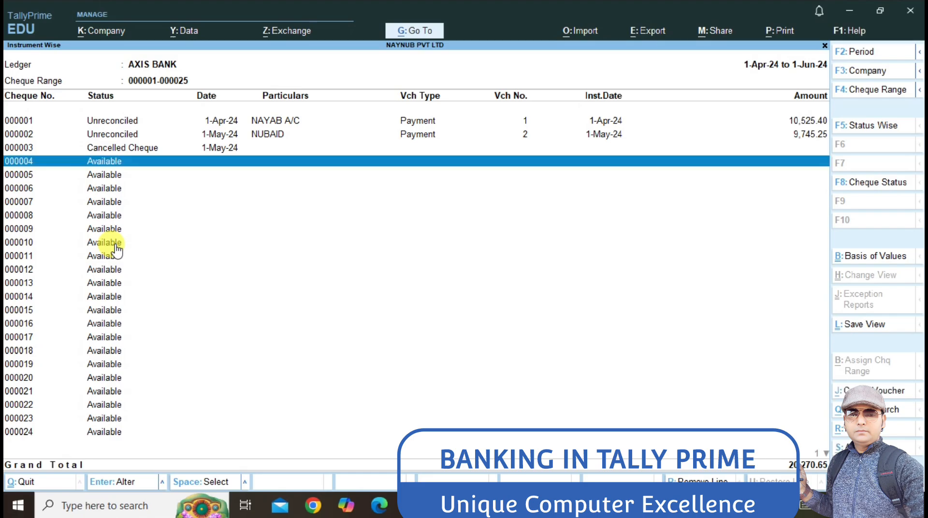
{"action": "key", "text": "Return"}
Step: Mark cheque 000004 as Blank Cheque and save Payment voucher 4 to SHAZIL
{"action": "key", "text": "Up"}
{"action": "key", "text": "Return"}
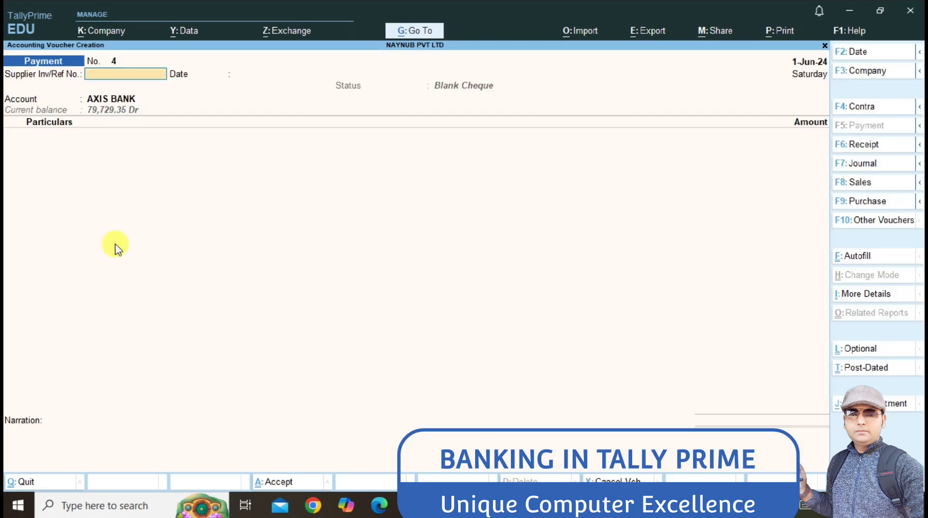
{"action": "key", "text": "Return"}
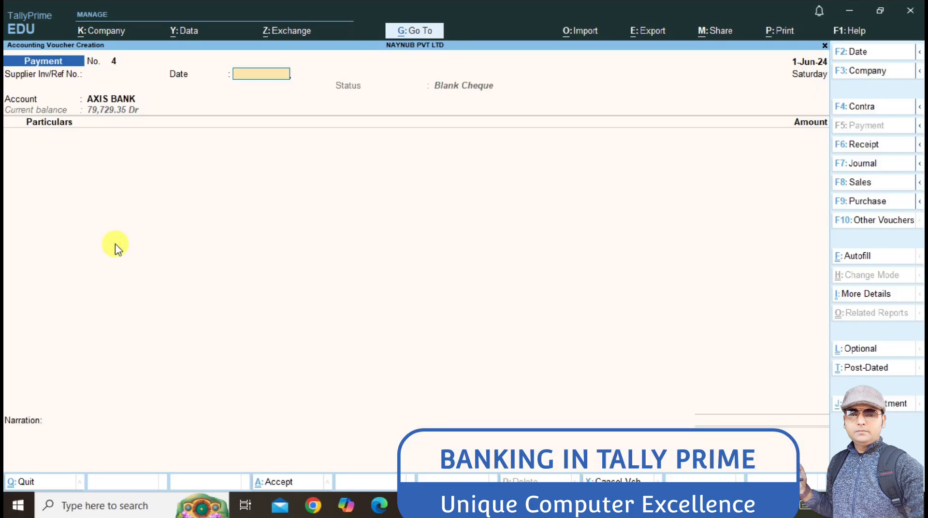
{"action": "key", "text": "Return"}
{"action": "type", "text": "S"}
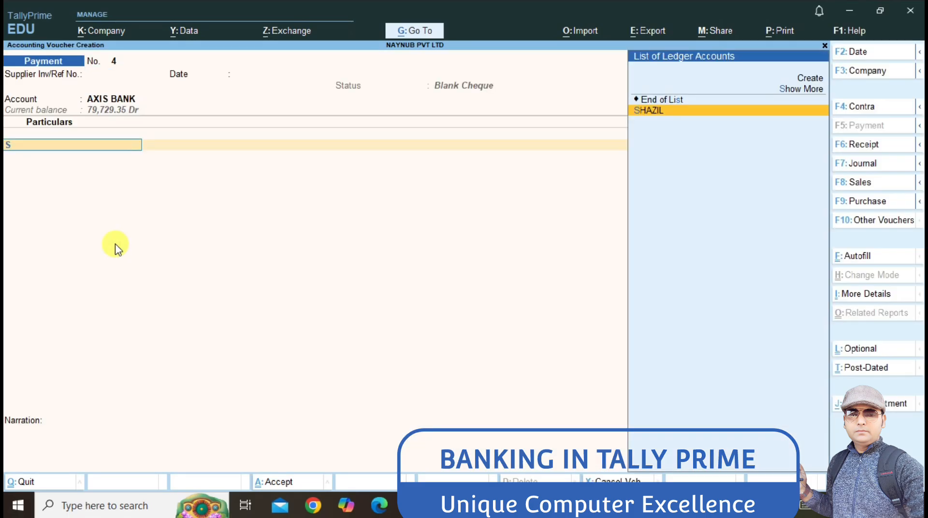
{"action": "key", "text": "Return"}
{"action": "key", "text": "Return"}
{"action": "key", "text": "Return"}
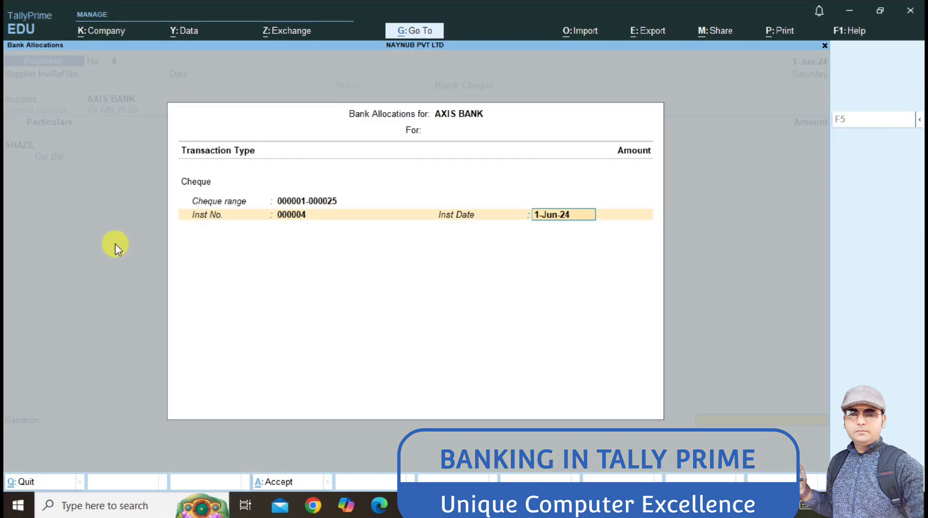
{"action": "key", "text": "Return"}
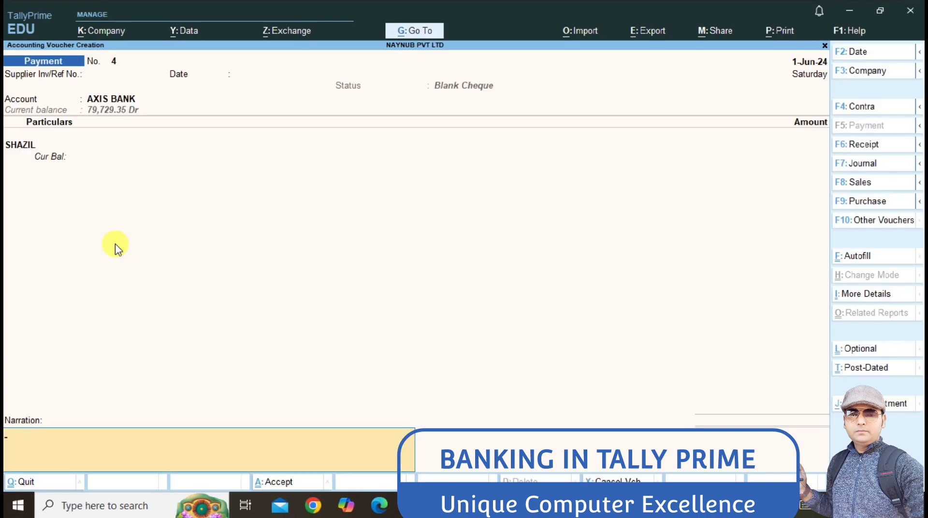
{"action": "key", "text": "Return"}
{"action": "key", "text": "Return"}
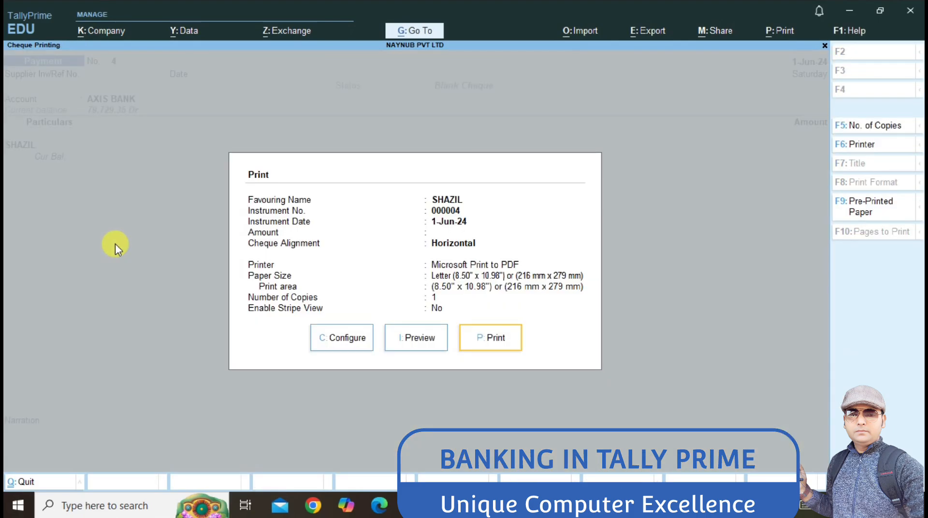
Step: Review cheques 000001–000005 in the AXIS BANK register, then back out toward Banking
{"action": "key", "text": "Escape"}
{"action": "key", "text": "Up"}
{"action": "key", "text": "Up"}
{"action": "key", "text": "Up"}
{"action": "key", "text": "Up"}
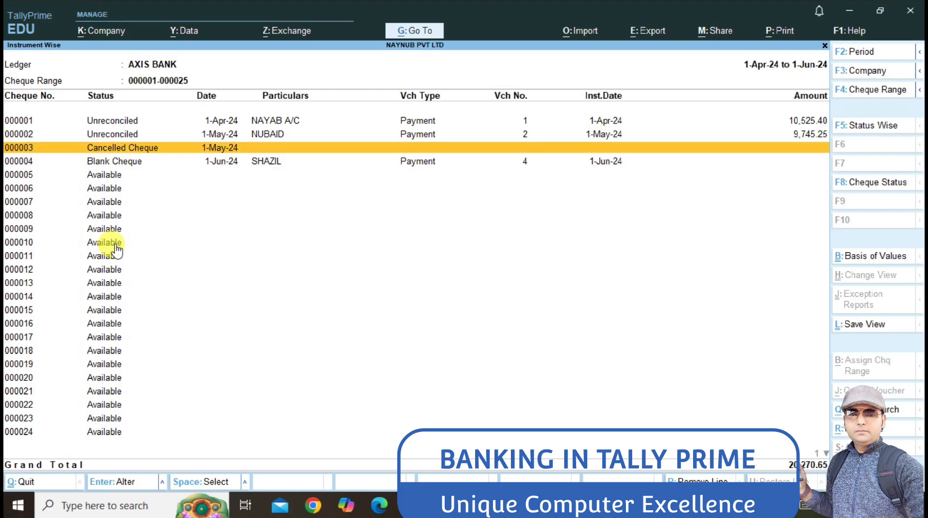
{"action": "key", "text": "Down"}
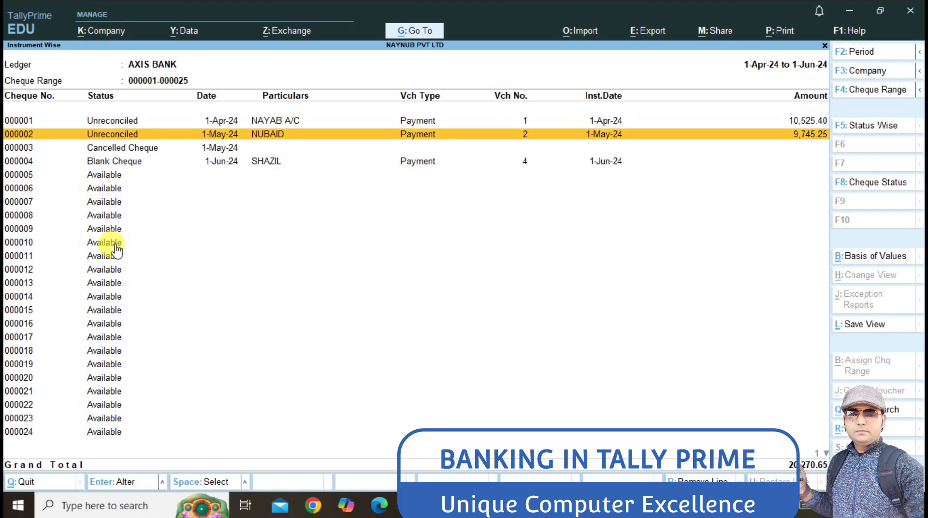
{"action": "key", "text": "Down"}
{"action": "key", "text": "Down"}
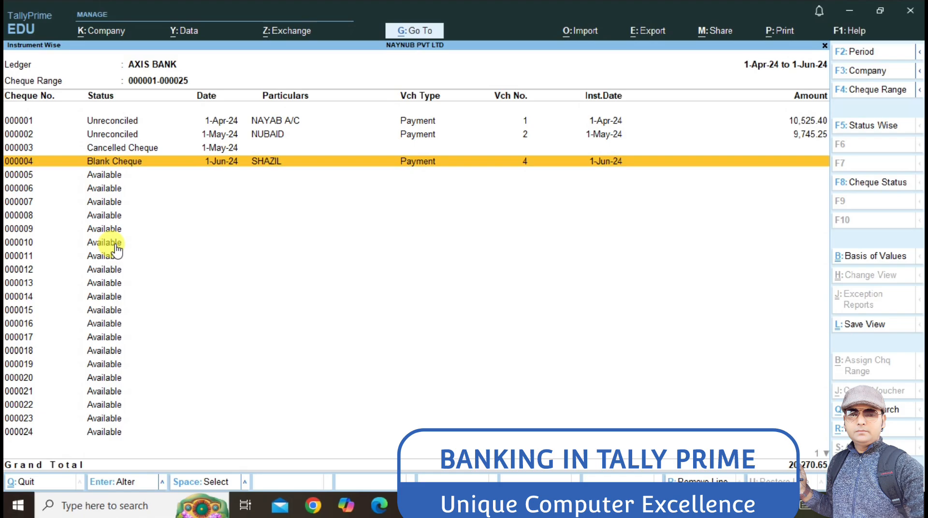
{"action": "key", "text": "Down"}
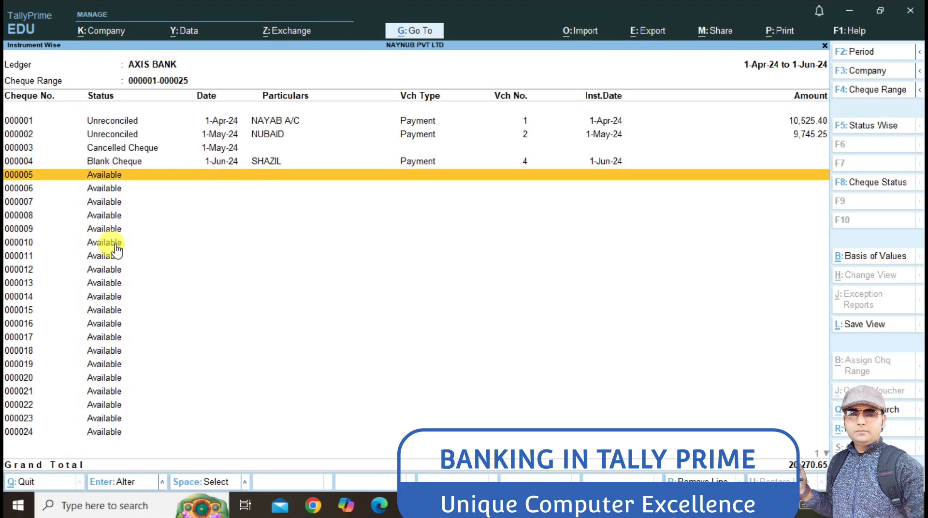
{"action": "key", "text": "Escape"}
{"action": "key", "text": "Escape"}
{"action": "key", "text": "Escape"}
{"action": "key", "text": "Escape"}
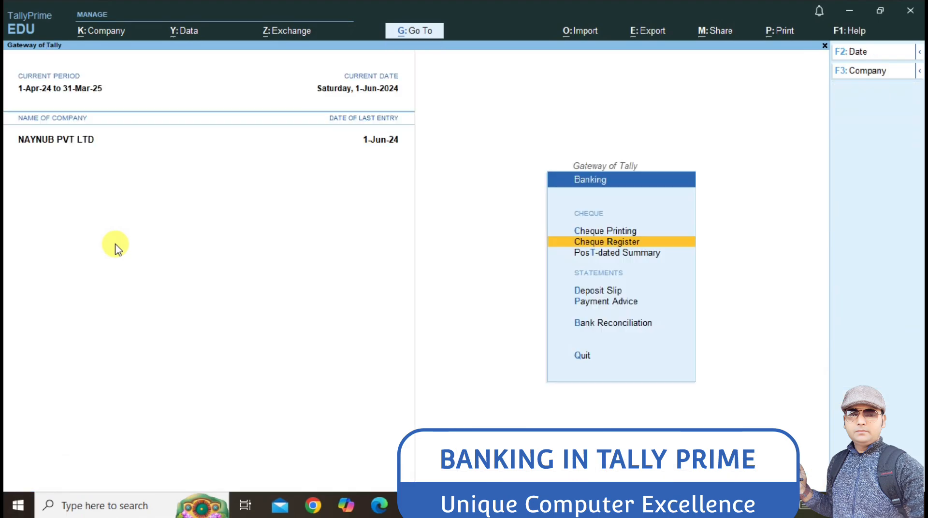
Step: Open voucher entry from Gateway and switch to a Journal voucher
{"action": "key", "text": "Up"}
{"action": "key", "text": "Up"}
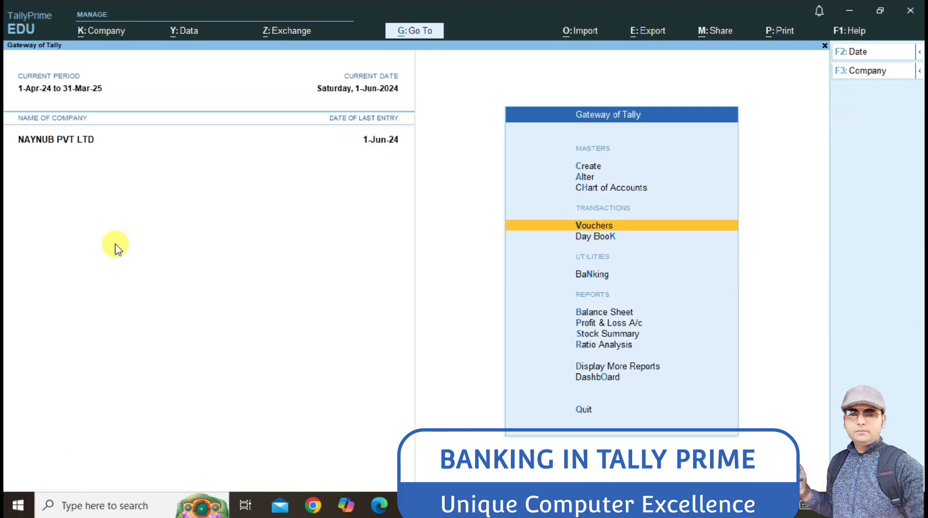
{"action": "key", "text": "Return"}
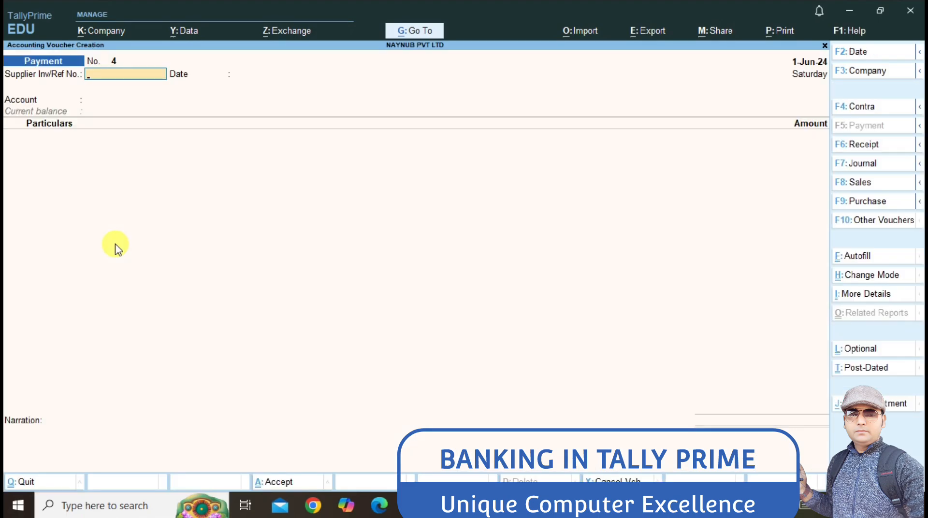
{"action": "left_click", "coordinate": [847, 164]}
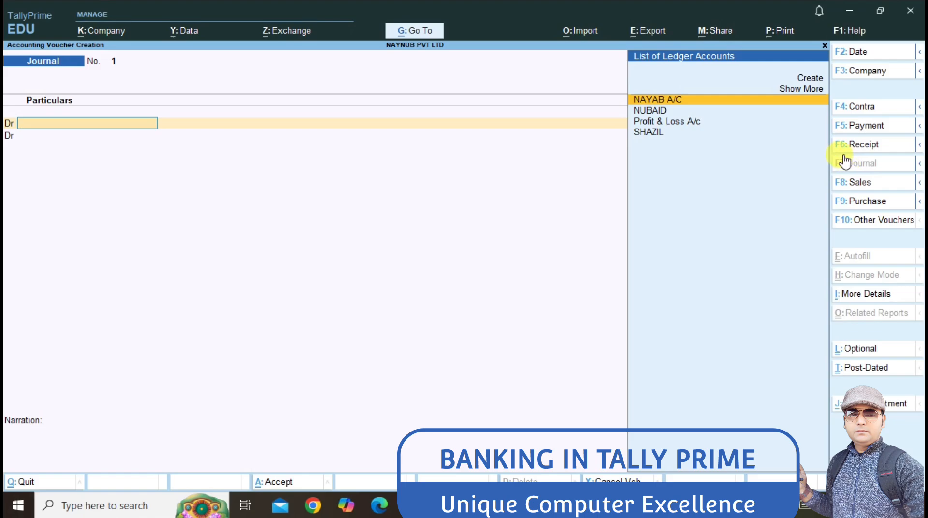
Step: Create ledger HARD SOFT POINT under Sundry Creditors for the first debit line
{"action": "key", "text": "alt+c"}
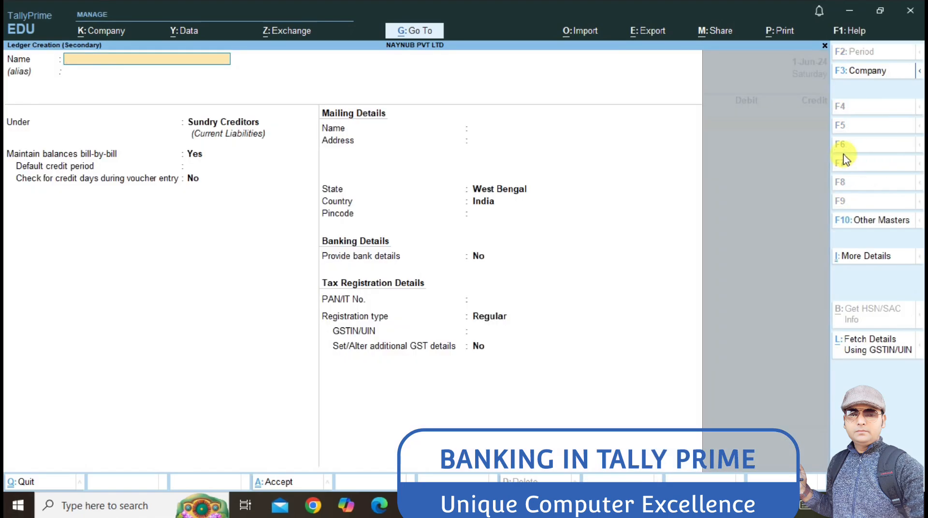
{"action": "type", "text": "HARD SO"}
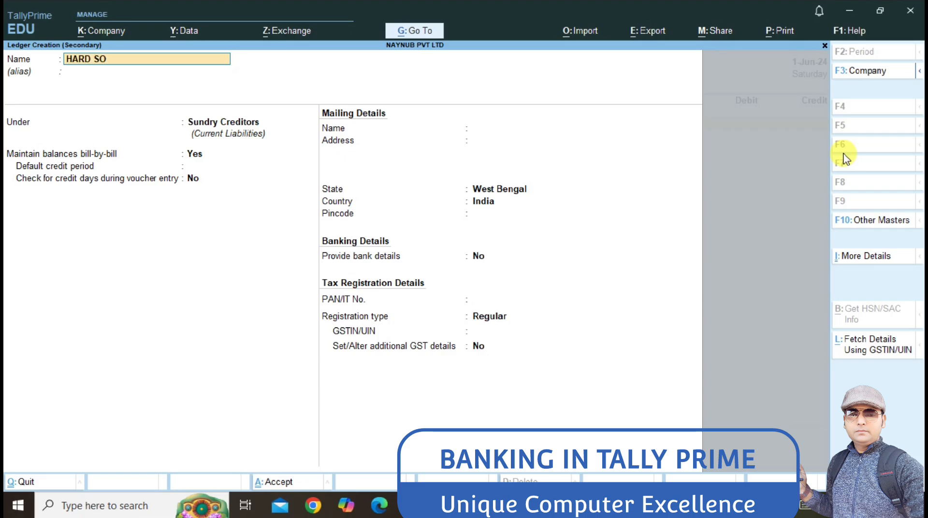
{"action": "type", "text": "FT POINT"}
{"action": "key", "text": "Return"}
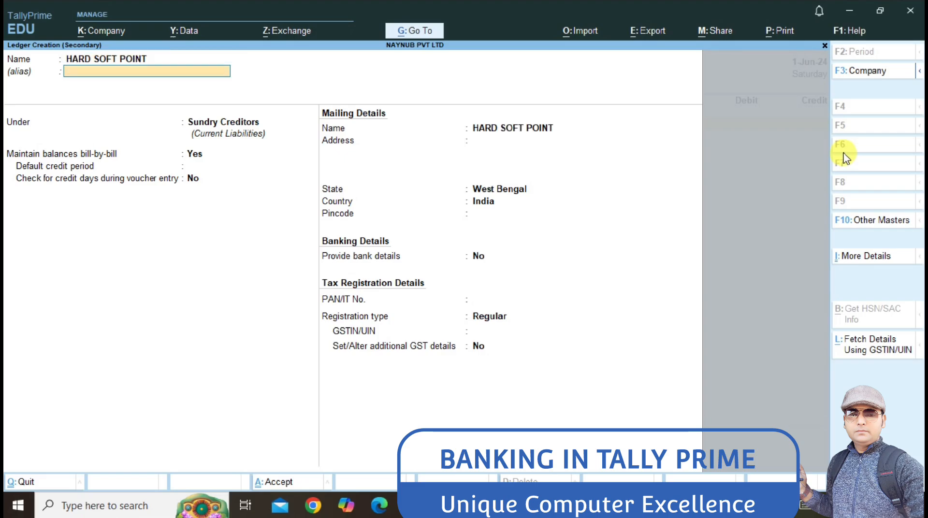
{"action": "key", "text": "Return"}
{"action": "key", "text": "Return"}
Step: Save the HARD SOFT POINT ledger and debit 25,000 with New Ref bill HSP/001
{"action": "key", "text": "ctrl+a"}
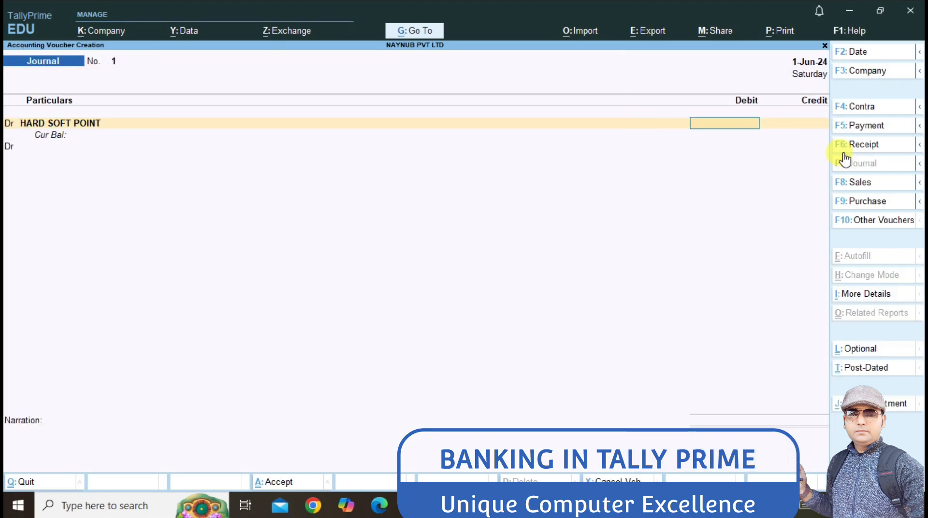
{"action": "type", "text": "25000"}
{"action": "key", "text": "Return"}
{"action": "key", "text": "Up"}
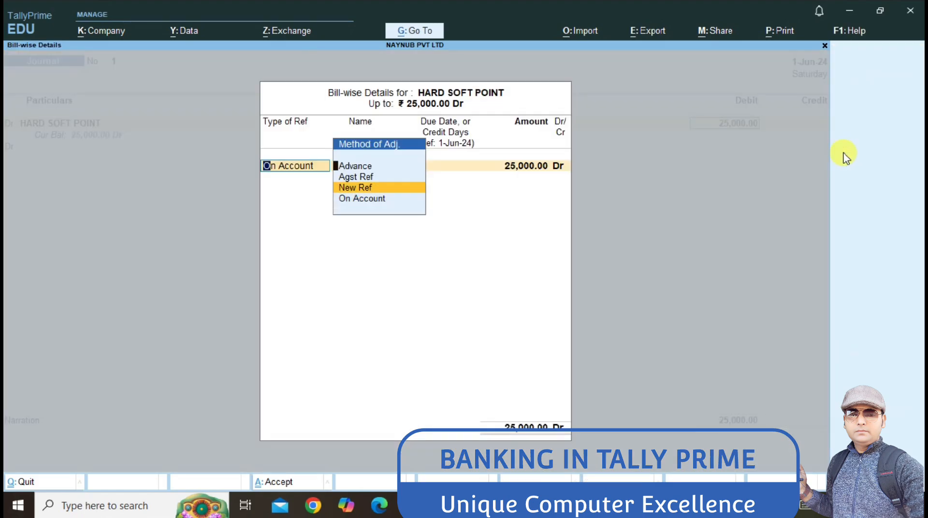
{"action": "key", "text": "Return"}
{"action": "type", "text": "H"}
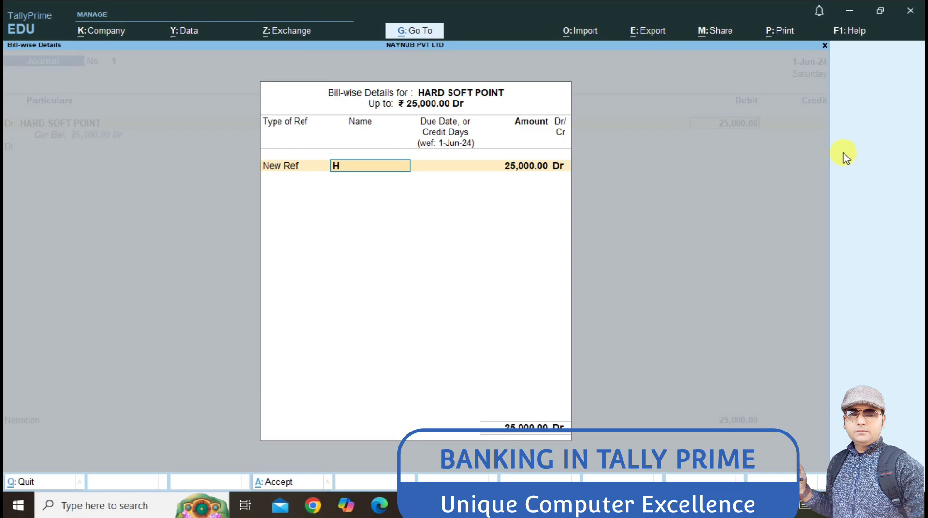
{"action": "type", "text": "SP/001"}
{"action": "key", "text": "Return"}
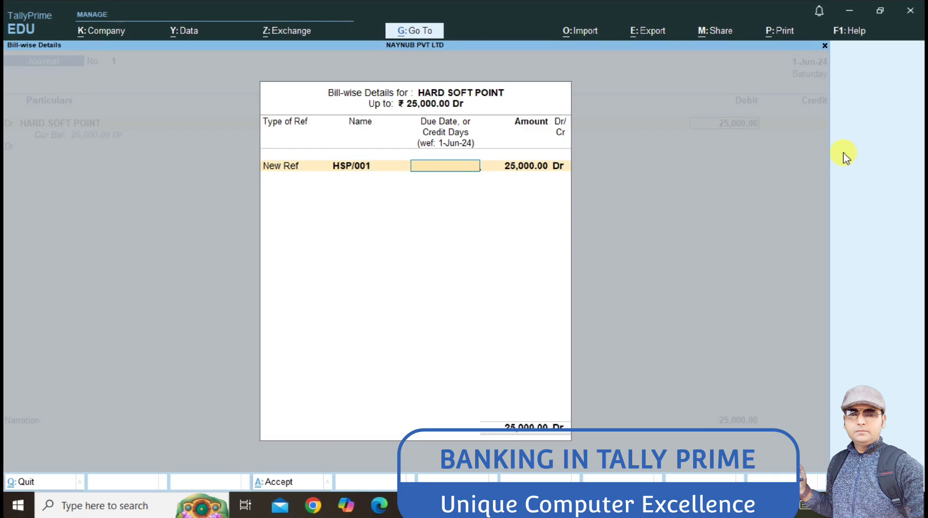
{"action": "key", "text": "Return"}
{"action": "key", "text": "Return"}
{"action": "key", "text": "Return"}
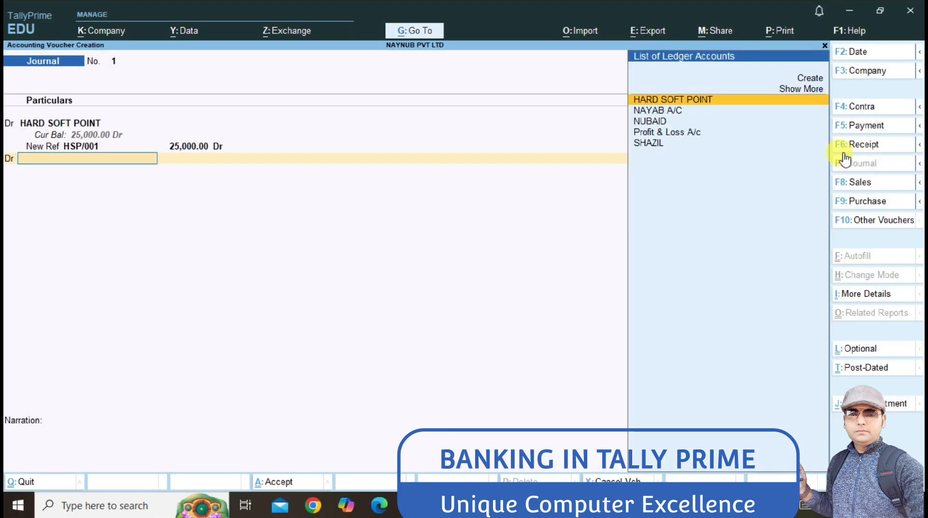
{"action": "key", "text": "BackSpace"}
{"action": "type", "text": "C"}
{"action": "key", "text": "Return"}
Step: Replace the debit ledger with new COMPTUER A/C under Fixed Assets, keeping 25,000.00
{"action": "key", "text": "BackSpace"}
{"action": "key", "text": "BackSpace"}
{"action": "key", "text": "BackSpace"}
{"action": "key", "text": "BackSpace"}
{"action": "key", "text": "BackSpace"}
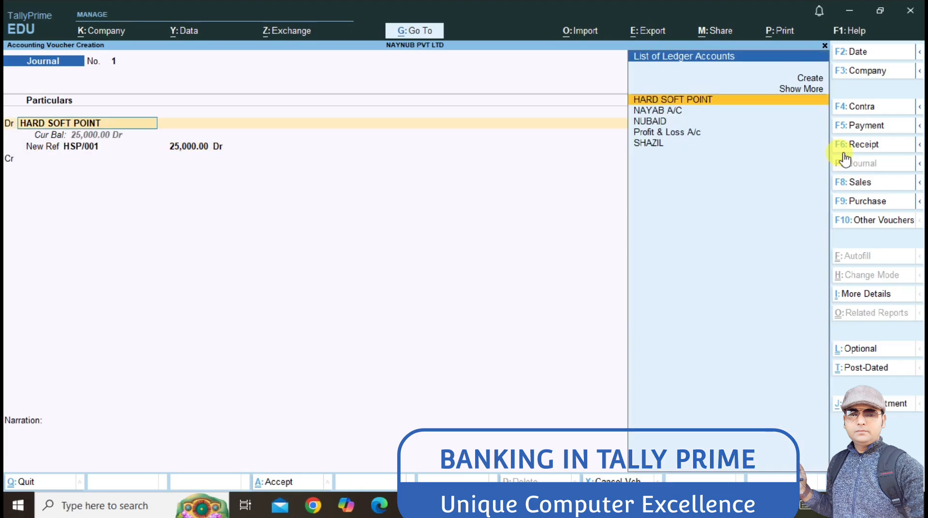
{"action": "key", "text": "Return"}
{"action": "key", "text": "BackSpace"}
{"action": "key", "text": "alt+c"}
{"action": "type", "text": "COMPTUE"}
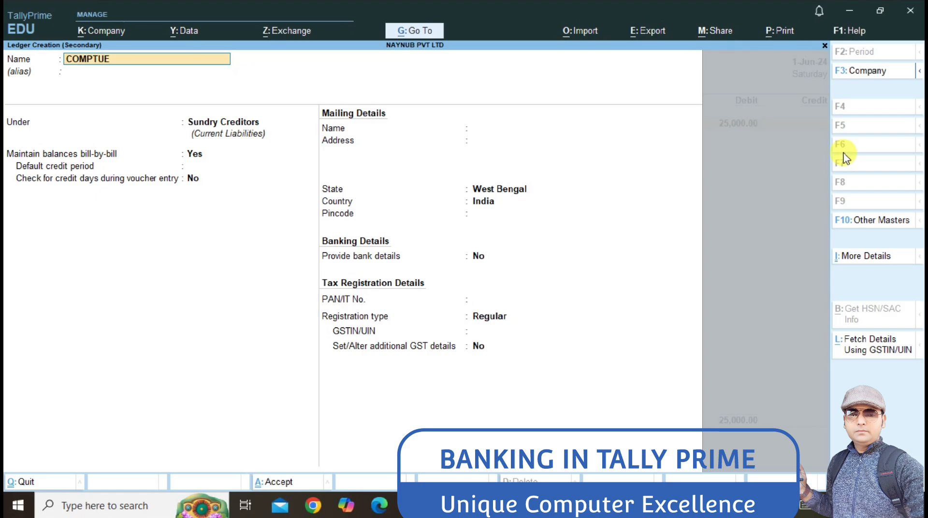
{"action": "type", "text": "R A/C"}
{"action": "key", "text": "Return"}
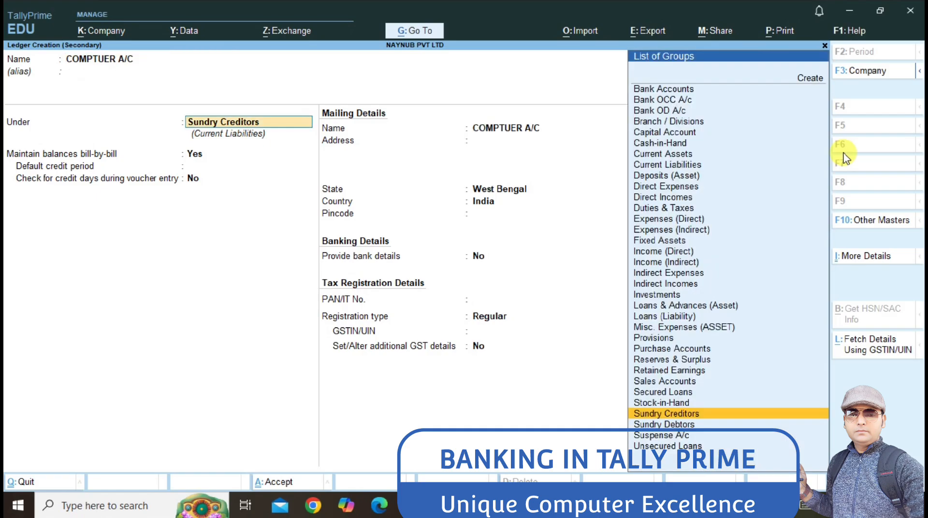
{"action": "type", "text": "fix"}
{"action": "key", "text": "Return"}
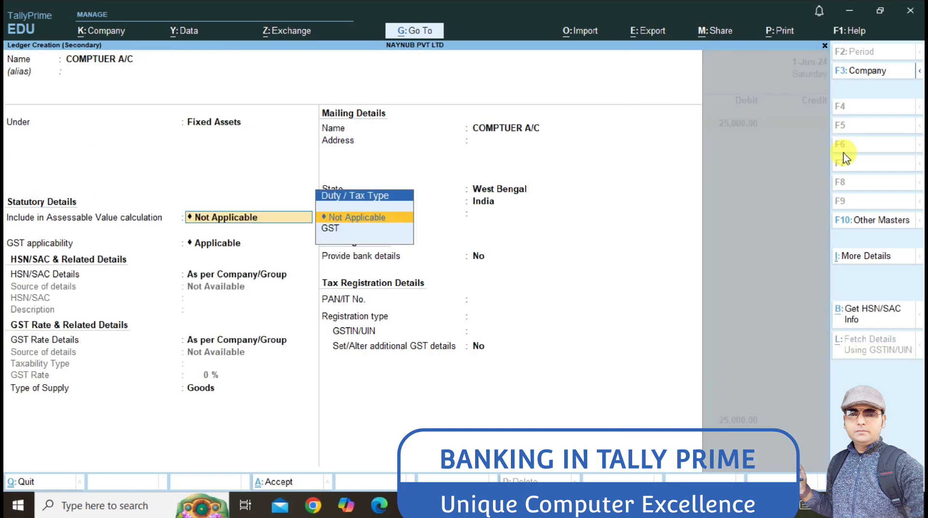
{"action": "key", "text": "ctrl"}
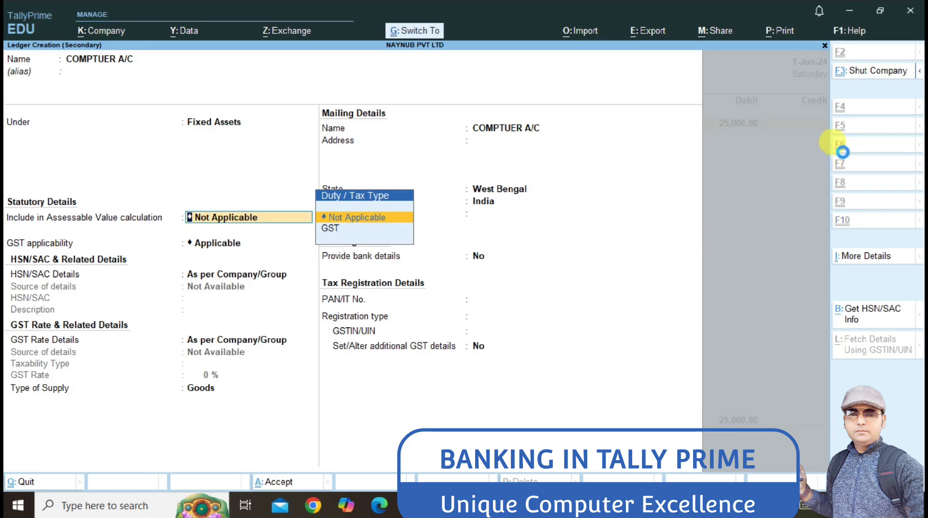
{"action": "key", "text": "ctrl+a"}
{"action": "key", "text": "Return"}
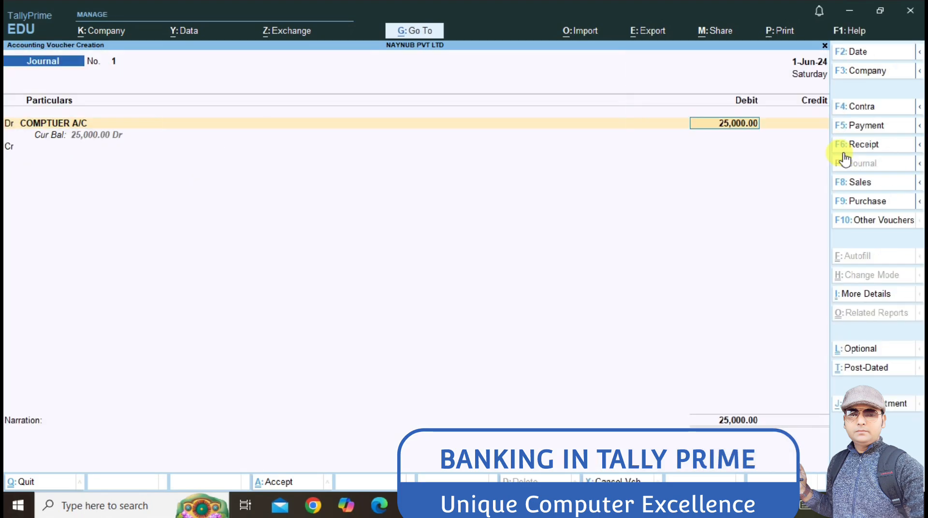
Step: Credit HARD SOFT POINT 25,000.00 against New Ref bill HSP/001
{"action": "key", "text": "Return"}
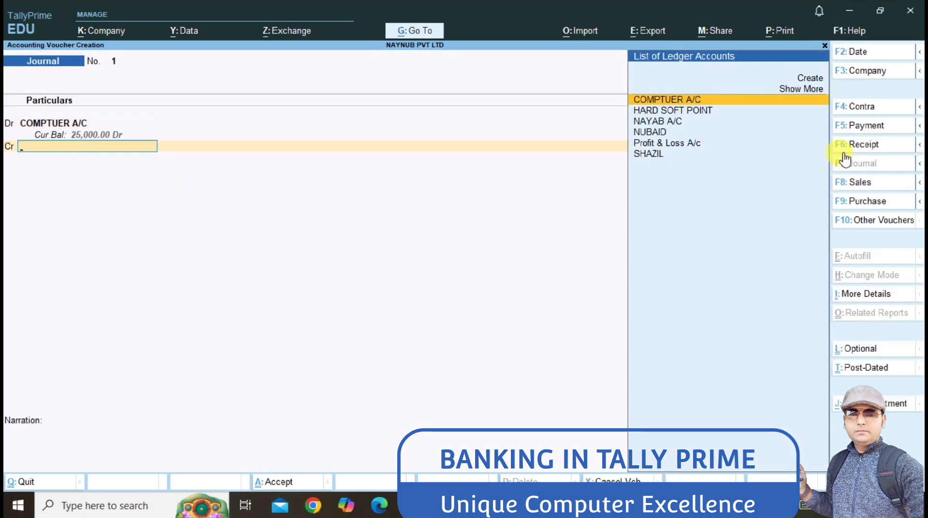
{"action": "key", "text": "Down"}
{"action": "key", "text": "Return"}
{"action": "key", "text": "Return"}
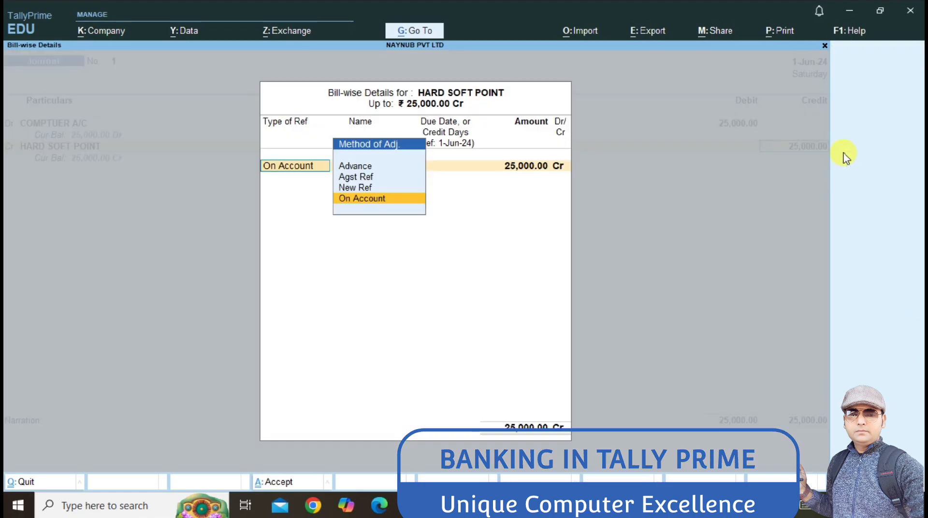
{"action": "key", "text": "Up"}
{"action": "key", "text": "Return"}
{"action": "type", "text": "HS"}
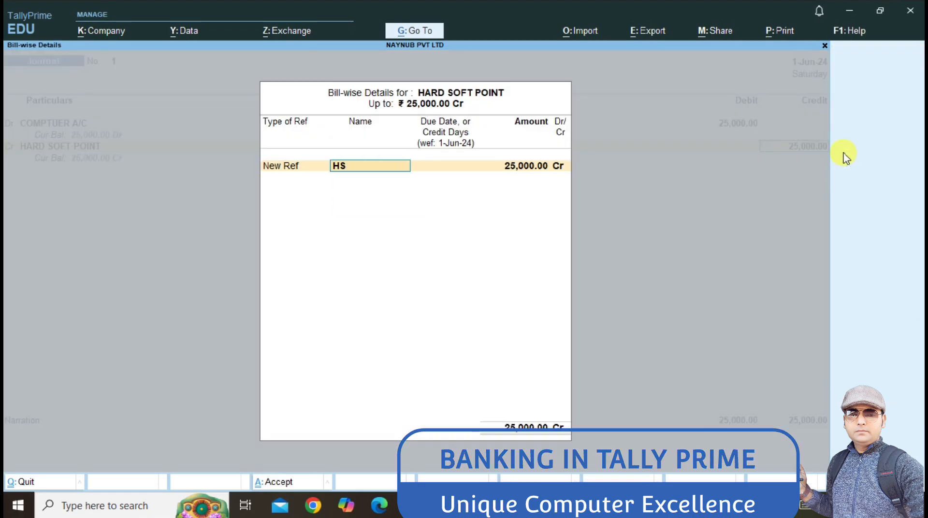
{"action": "type", "text": "P/001"}
{"action": "key", "text": "Return"}
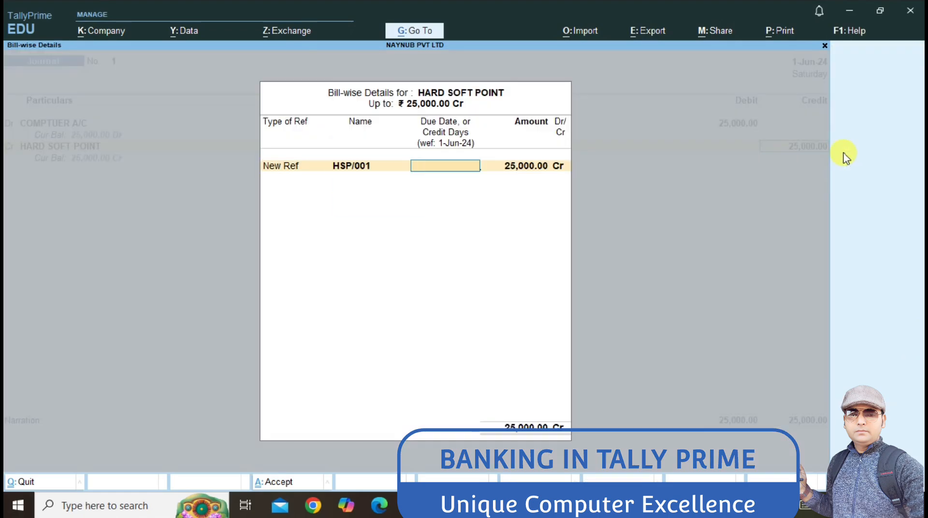
{"action": "key", "text": "Return"}
{"action": "key", "text": "Return"}
{"action": "key", "text": "Return"}
{"action": "key", "text": "Return"}
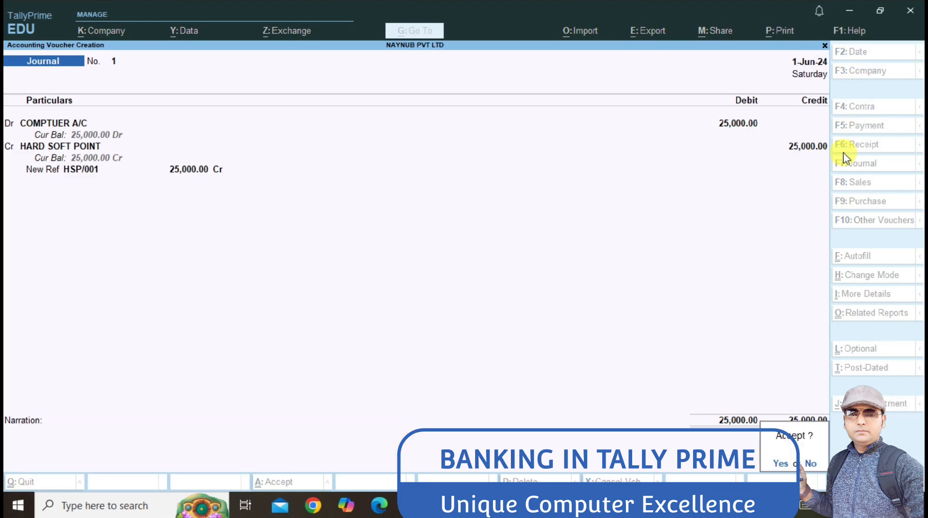
{"action": "key", "text": "Return"}
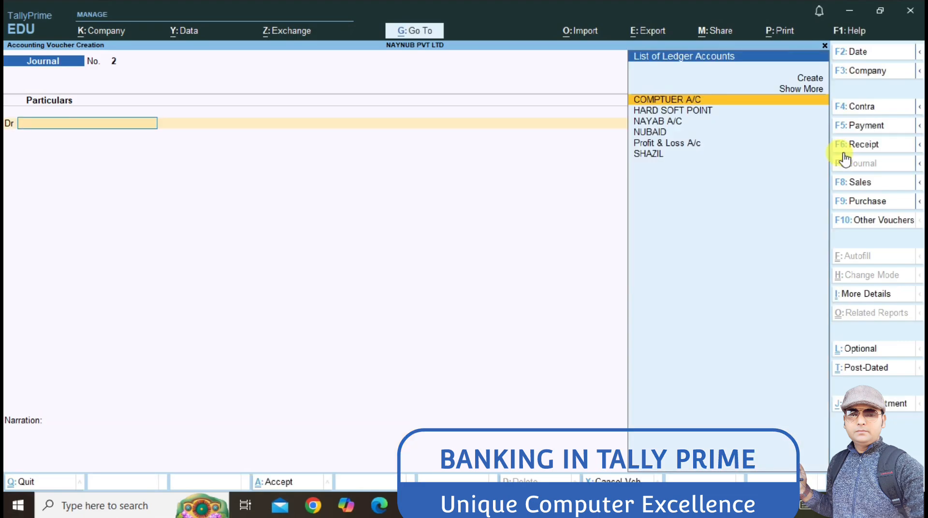
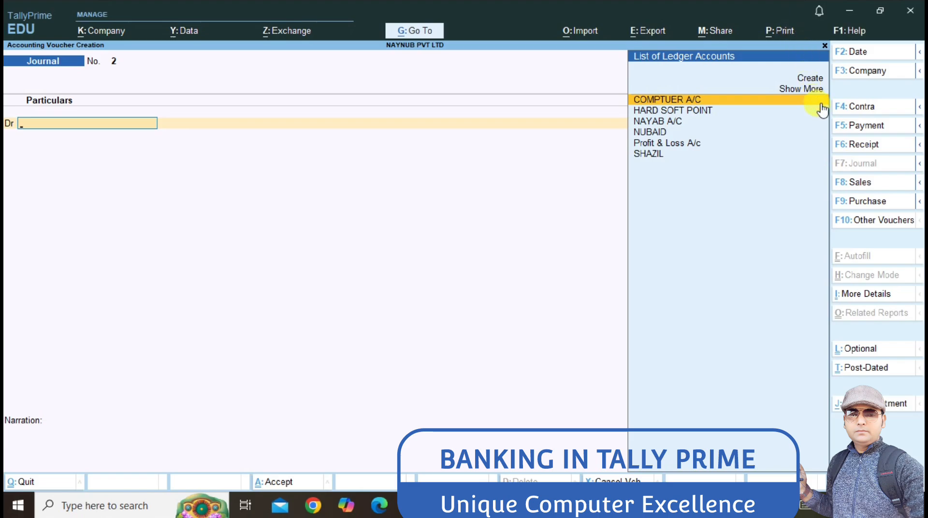
Step: Start a Payment voucher from AXIS BANK paying HARD SOFT POINT 10,000
{"action": "left_click", "coordinate": [841, 126]}
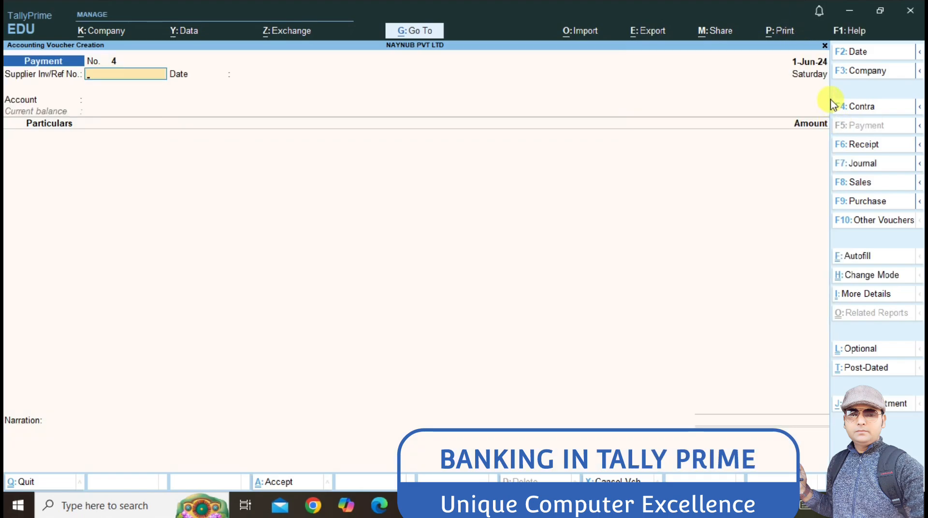
{"action": "key", "text": "Return"}
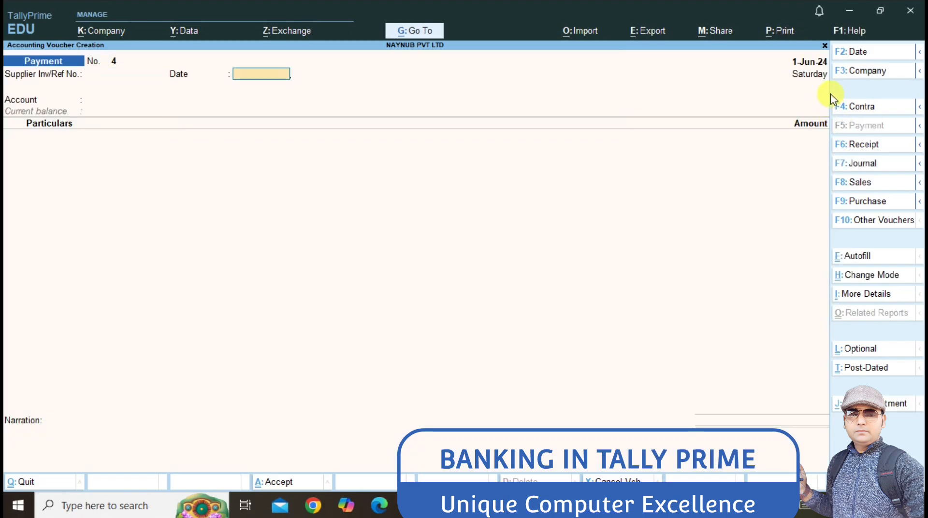
{"action": "key", "text": "Return"}
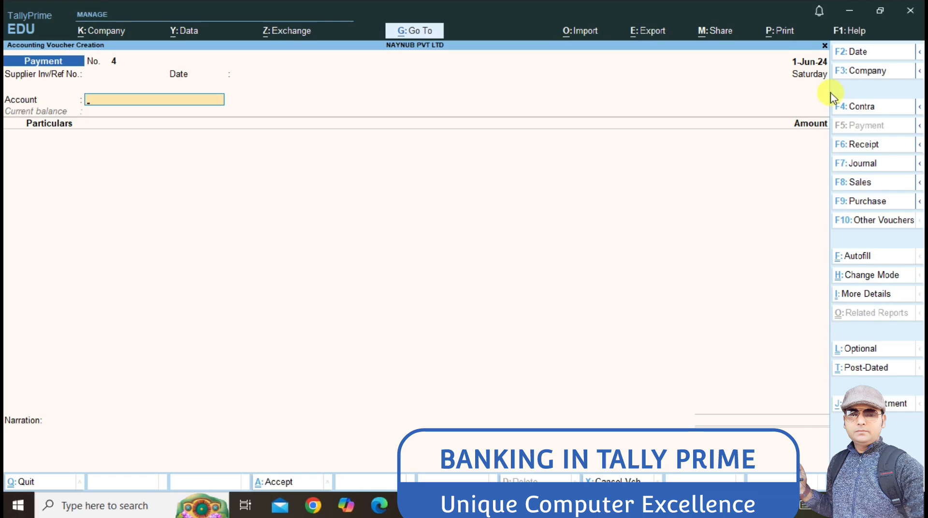
{"action": "type", "text": "A"}
{"action": "key", "text": "Return"}
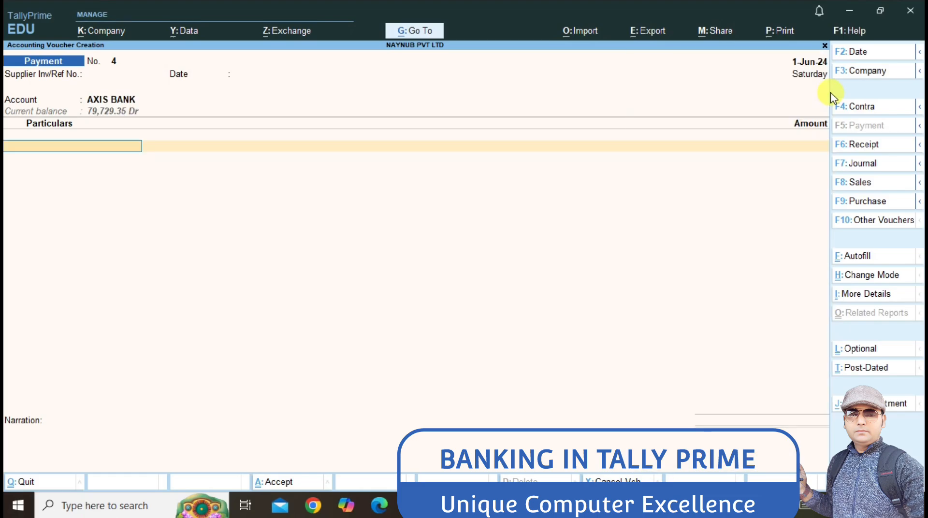
{"action": "type", "text": "H"}
{"action": "key", "text": "Return"}
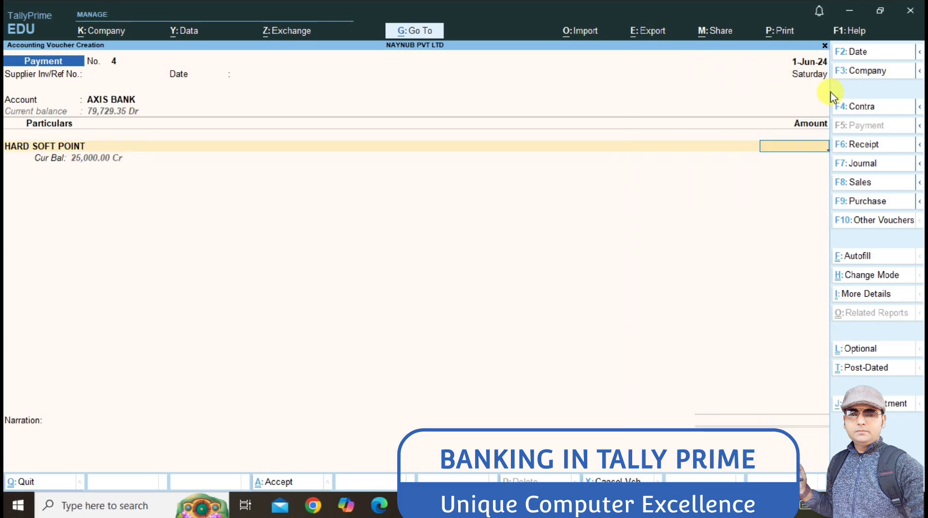
{"action": "type", "text": "10000"}
{"action": "key", "text": "Return"}
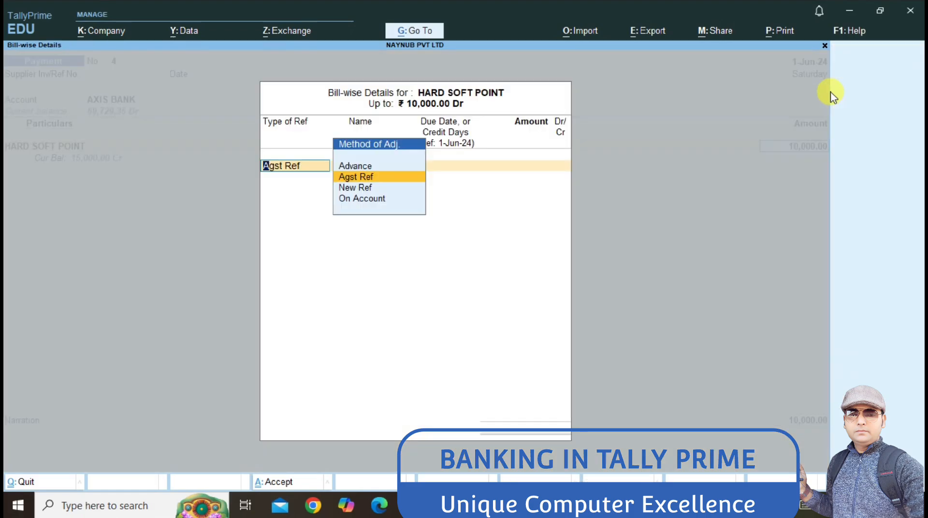
Step: Settle it against bill HSP/001 with cheque 000005 dated 1-Jun-24 and save
{"action": "key", "text": "Return"}
{"action": "key", "text": "Return"}
{"action": "key", "text": "Return"}
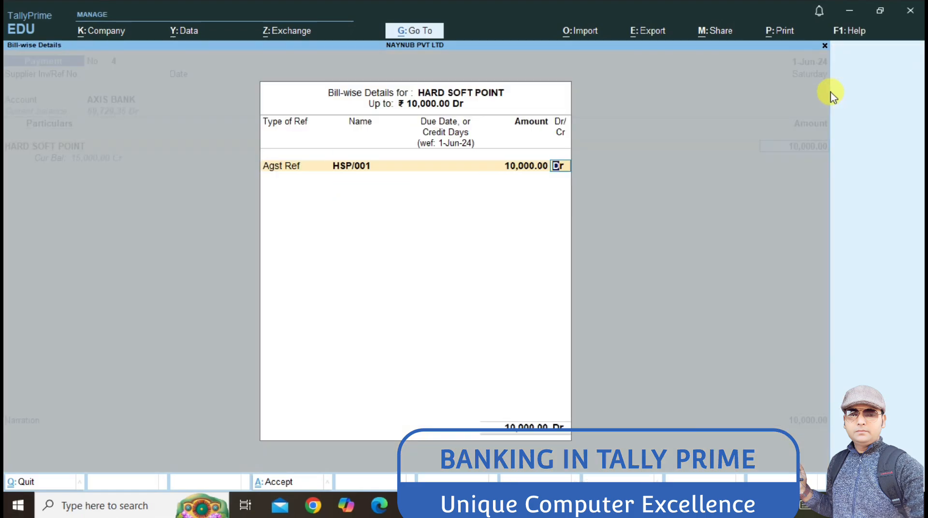
{"action": "key", "text": "Return"}
{"action": "key", "text": "Return"}
{"action": "key", "text": "Return"}
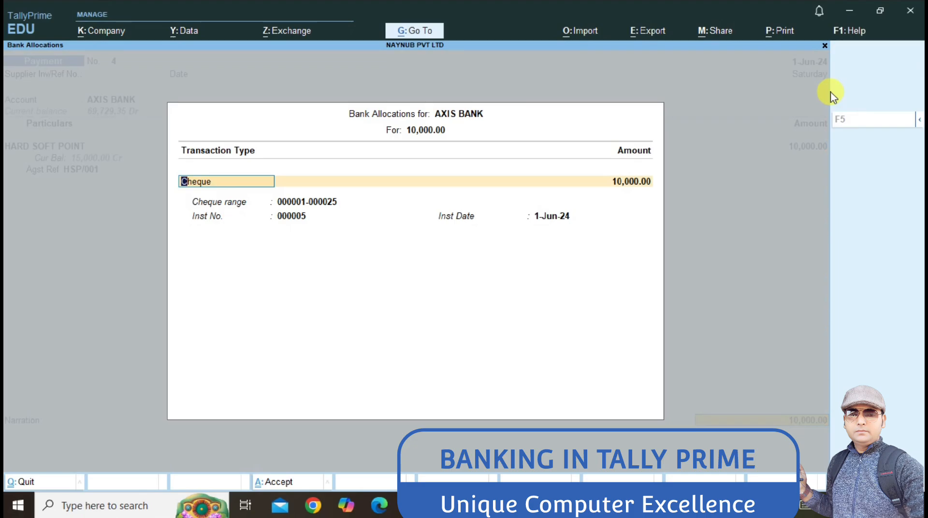
{"action": "key", "text": "Return"}
{"action": "key", "text": "Return"}
{"action": "key", "text": "Return"}
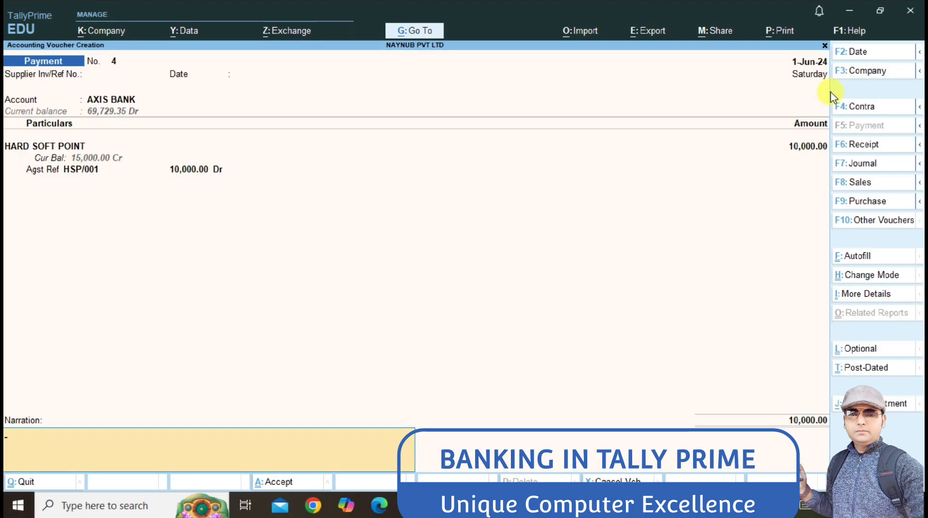
{"action": "key", "text": "Return"}
{"action": "key", "text": "Return"}
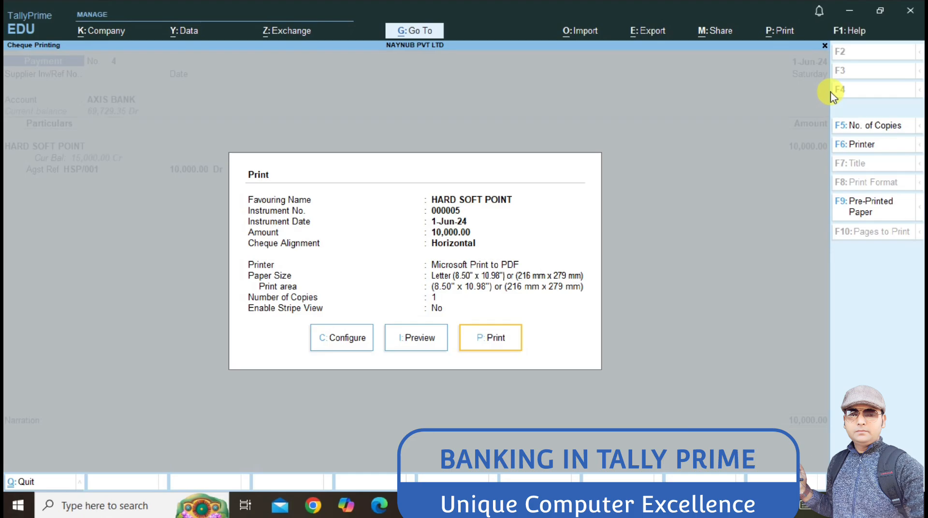
{"action": "key", "text": "Escape"}
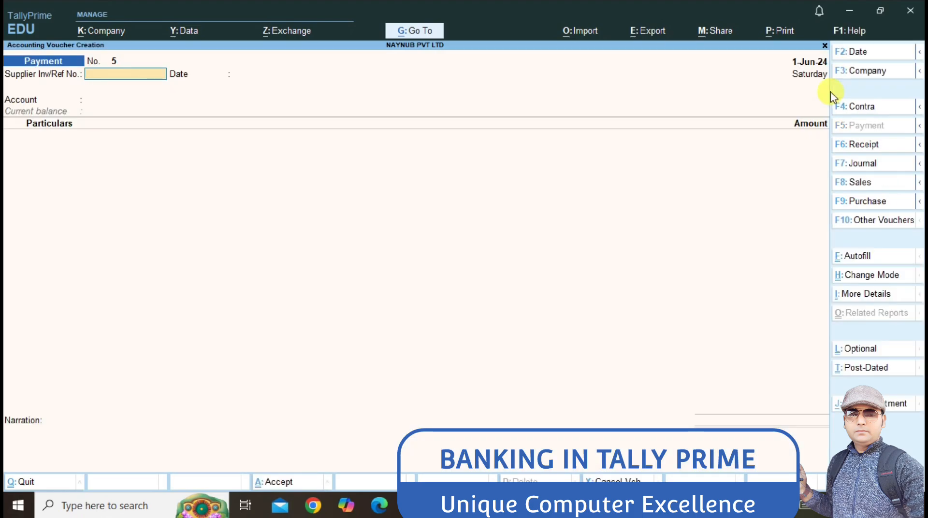
Step: Date the payment 1-Jul-24 and mark it Post-Dated, paying from AXIS BANK
{"action": "left_click", "coordinate": [861, 50]}
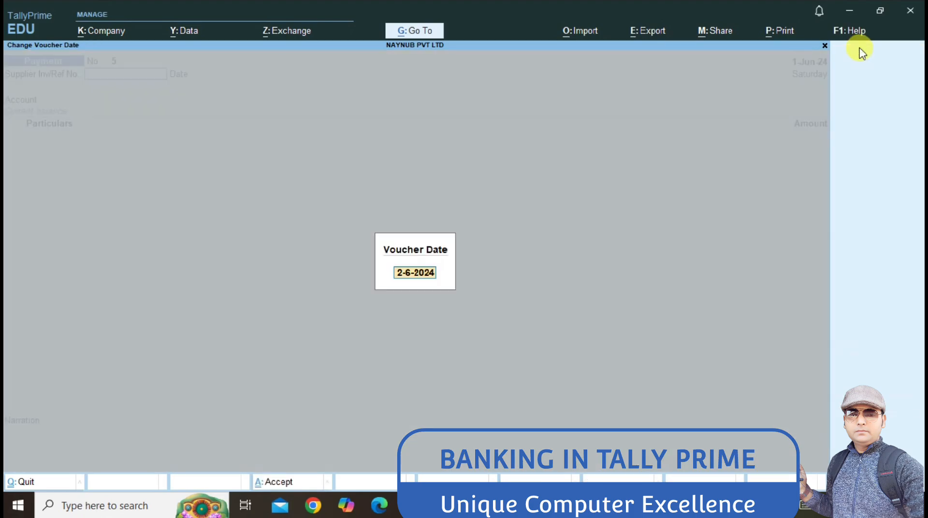
{"action": "type", "text": "1-7"}
{"action": "key", "text": "Return"}
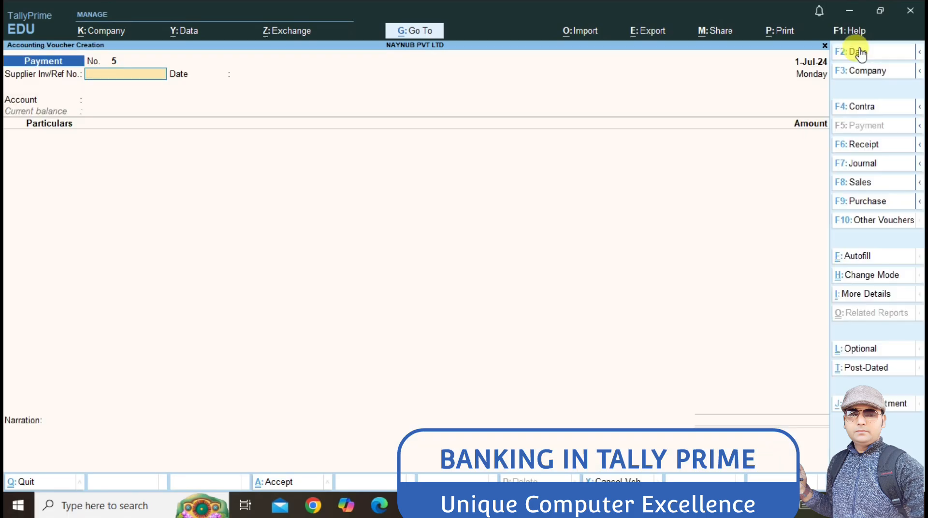
{"action": "key", "text": "ctrl"}
{"action": "key", "text": "ctrl+t"}
{"action": "key", "text": "Return"}
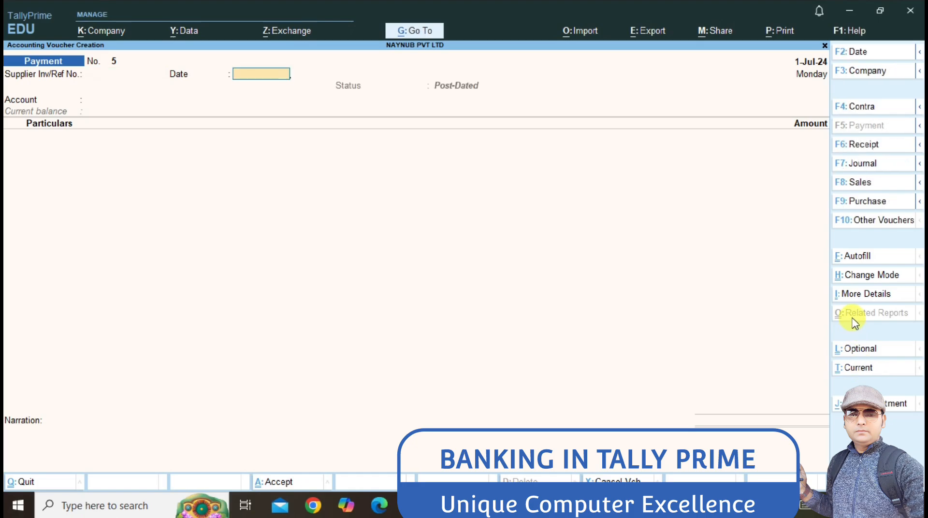
{"action": "key", "text": "Return"}
{"action": "key", "text": "Return"}
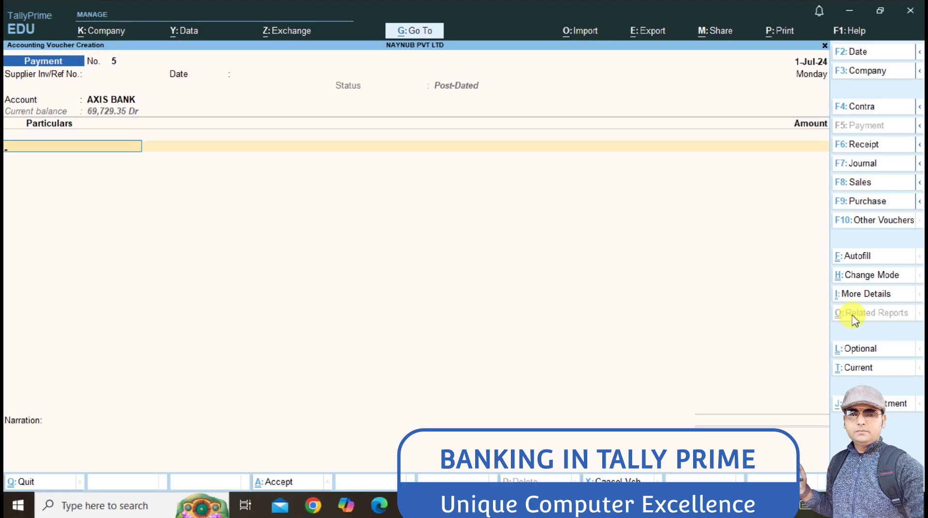
Step: Pay HARD SOFT POINT 5,000 against HSP/001 by cheque 000006 and save
{"action": "type", "text": "H"}
{"action": "key", "text": "Return"}
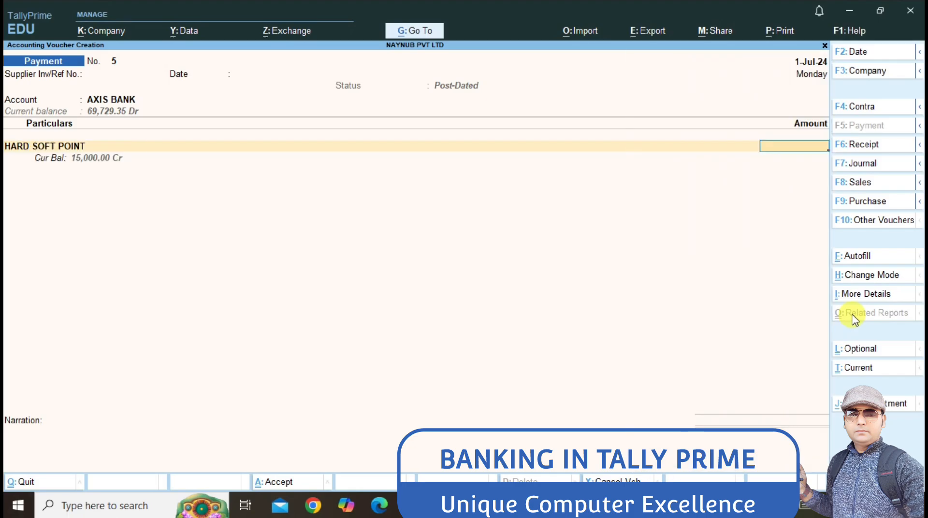
{"action": "type", "text": "5000"}
{"action": "key", "text": "Return"}
{"action": "key", "text": "Return"}
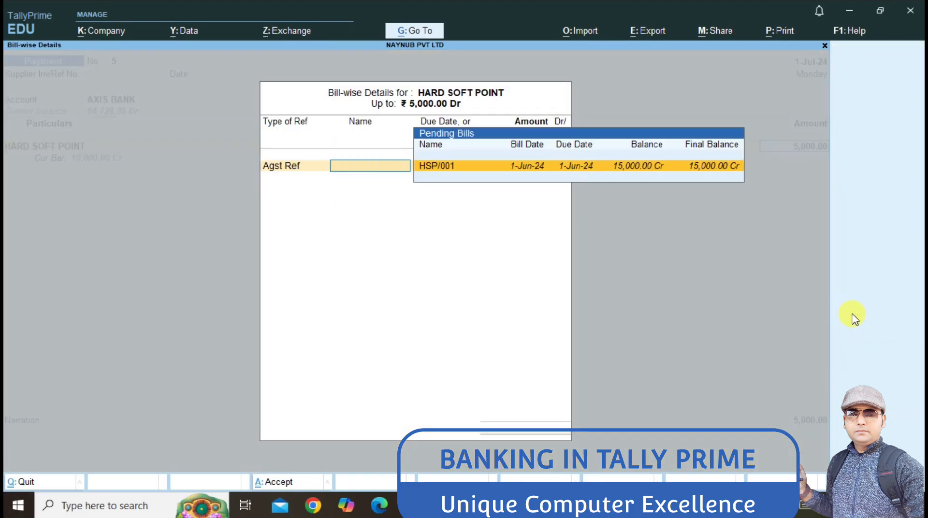
{"action": "key", "text": "Return"}
{"action": "key", "text": "Return"}
{"action": "key", "text": "Return"}
{"action": "key", "text": "Return"}
{"action": "key", "text": "Return"}
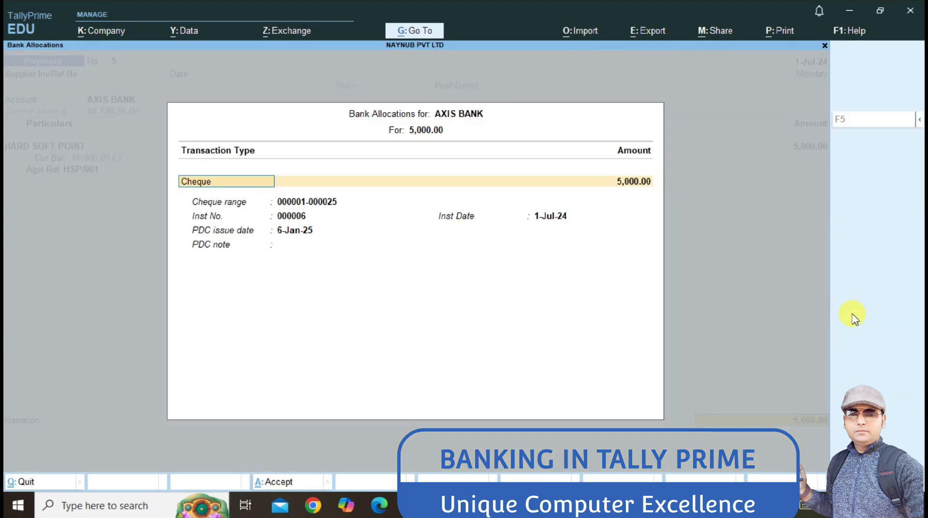
{"action": "key", "text": "Return"}
{"action": "key", "text": "Return"}
{"action": "key", "text": "Return"}
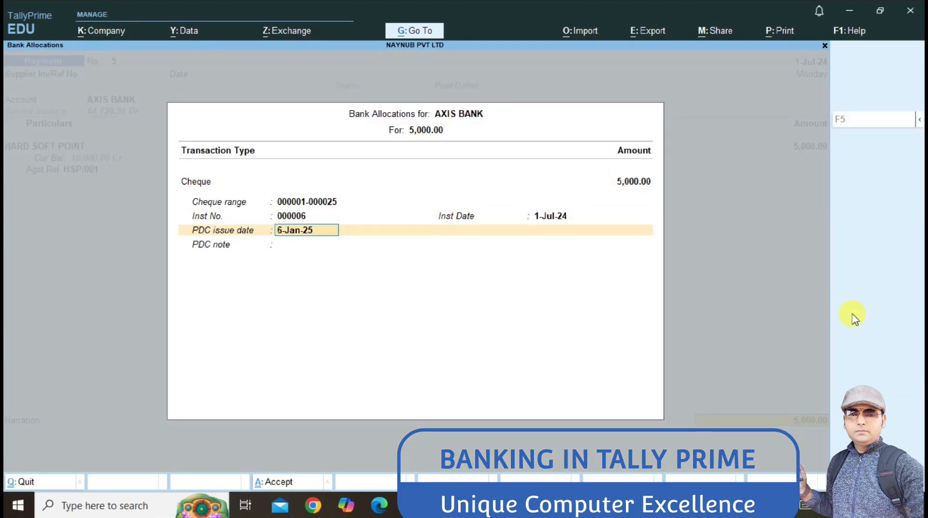
{"action": "key", "text": "BackSpace"}
{"action": "key", "text": "BackSpace"}
{"action": "key", "text": "Return"}
{"action": "key", "text": "Return"}
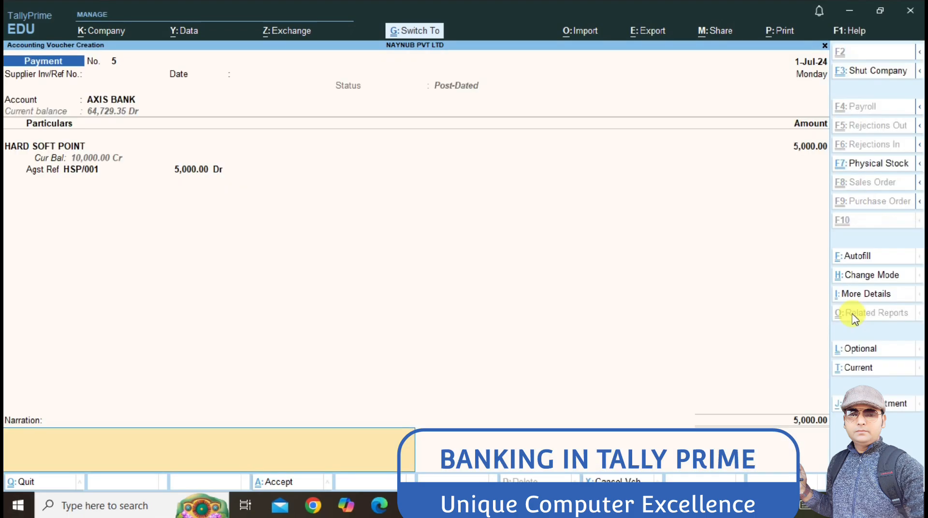
{"action": "key", "text": "Return"}
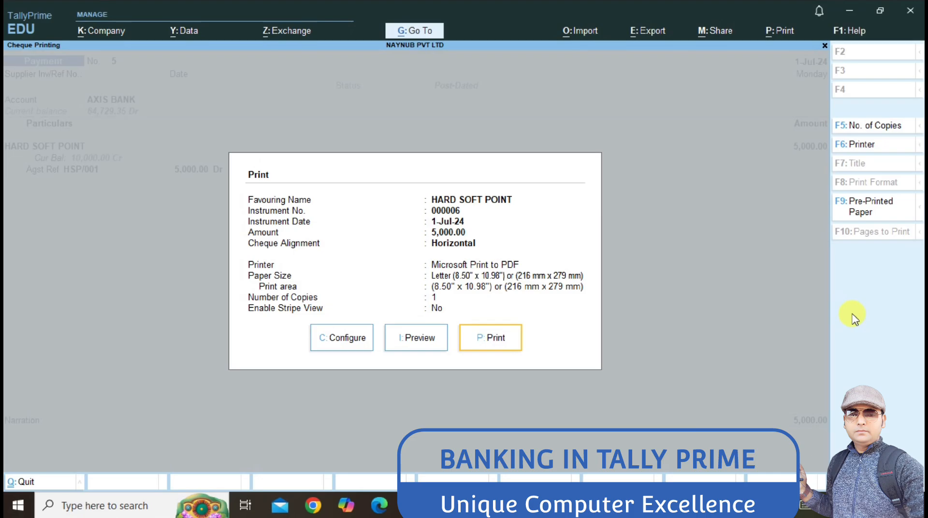
{"action": "key", "text": "Escape"}
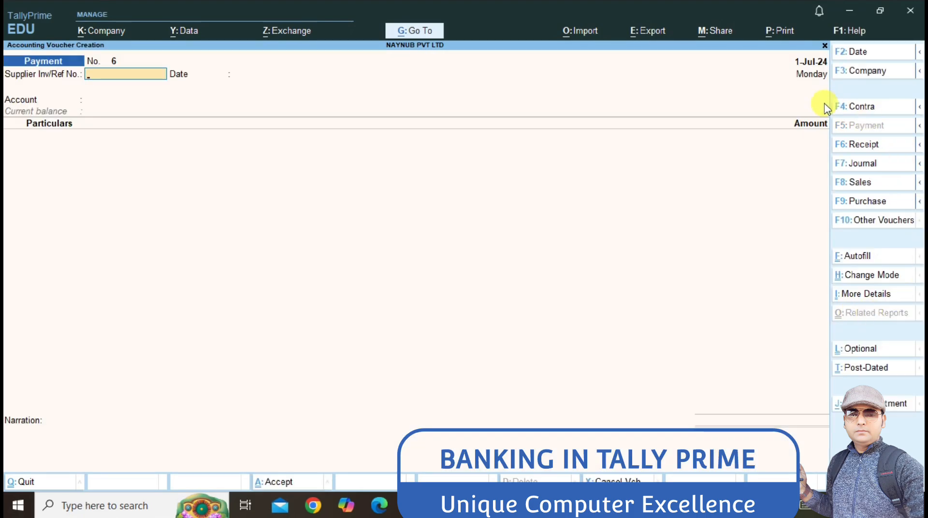
Step: Date the payment 1-Aug-24, paying HARD SOFT POINT from AXIS BANK
{"action": "left_click", "coordinate": [854, 51]}
{"action": "type", "text": "1-8"}
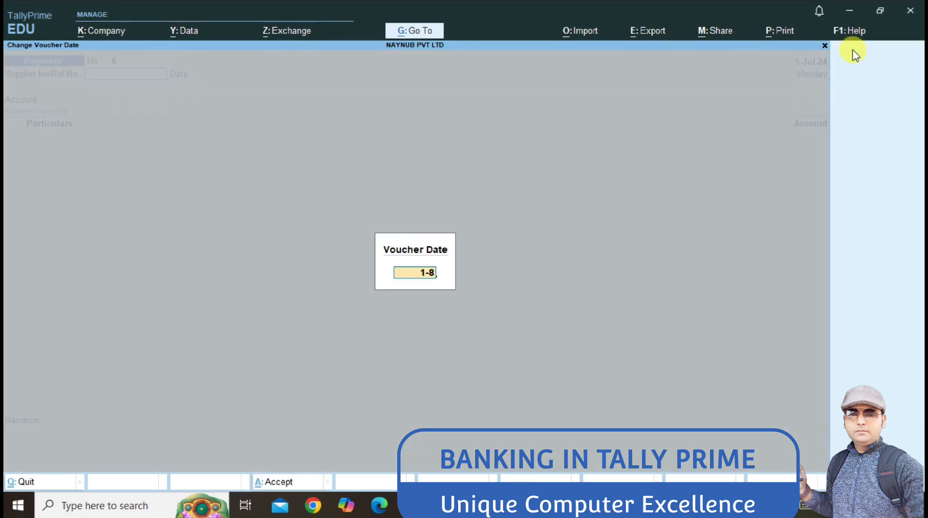
{"action": "key", "text": "Return"}
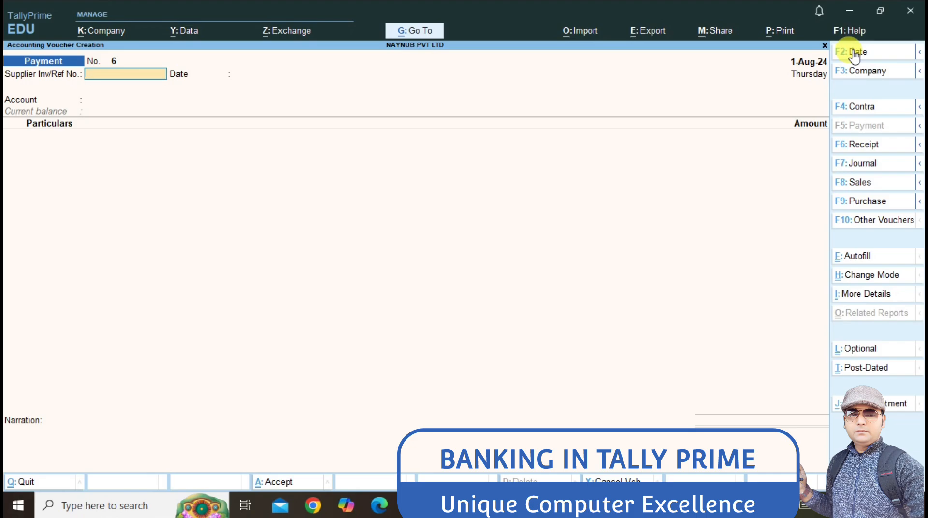
{"action": "key", "text": "Return"}
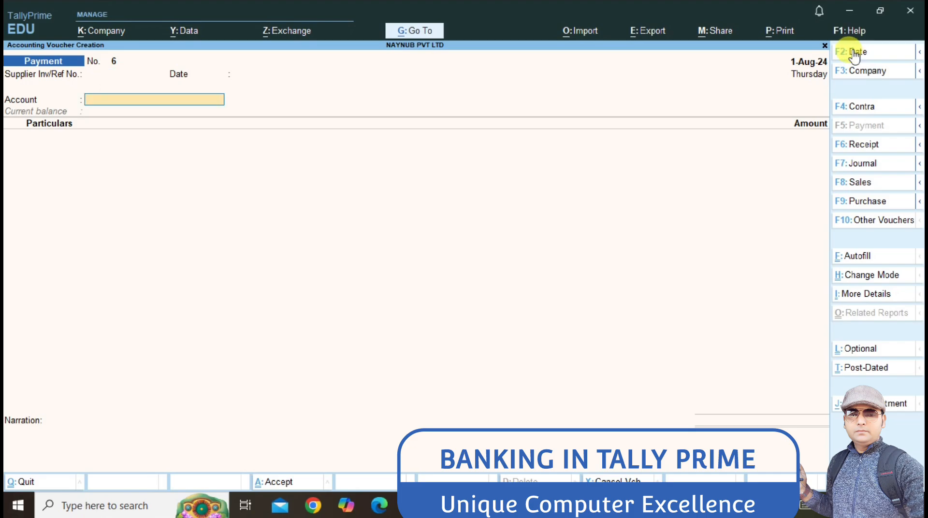
{"action": "key", "text": "Return"}
{"action": "type", "text": "HA"}
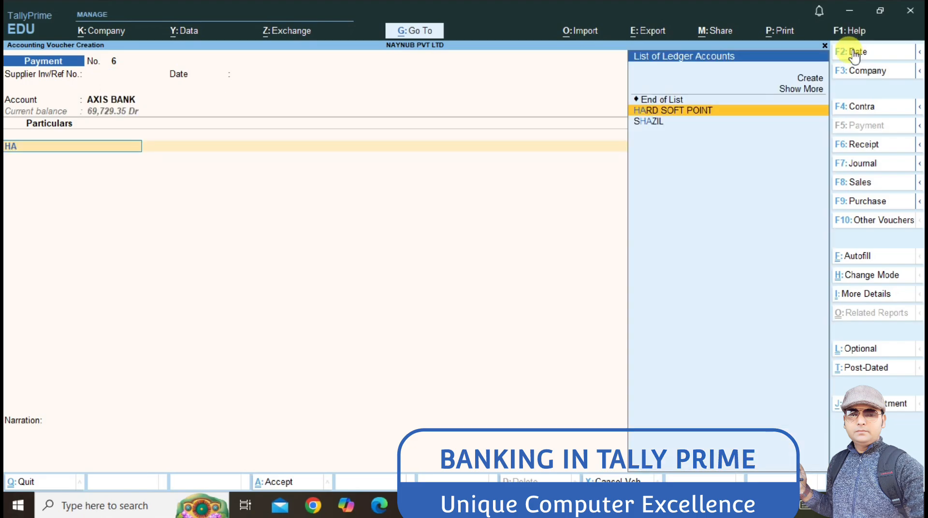
{"action": "key", "text": "Return"}
Step: Enter 5,000 against bill HSP/001 with cheque 000007 and save the voucher
{"action": "type", "text": "5000"}
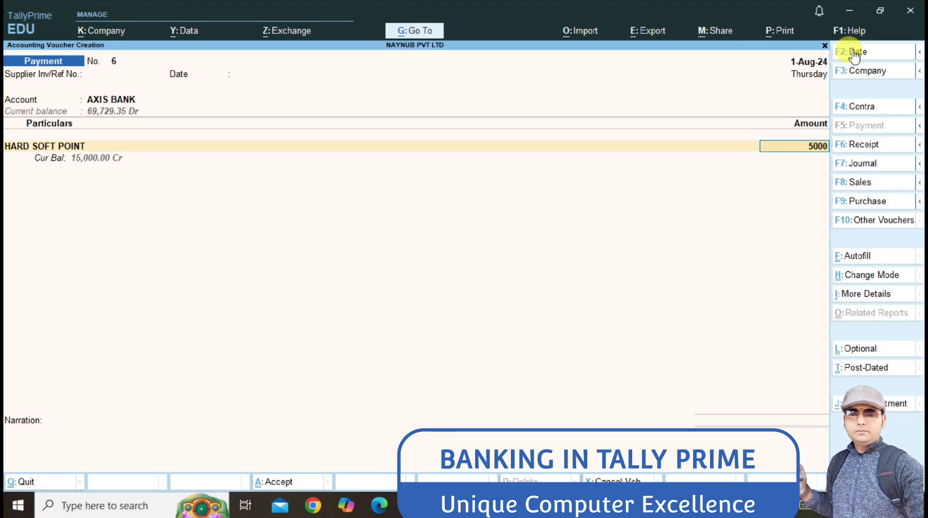
{"action": "key", "text": "Return"}
{"action": "key", "text": "Return"}
{"action": "key", "text": "Return"}
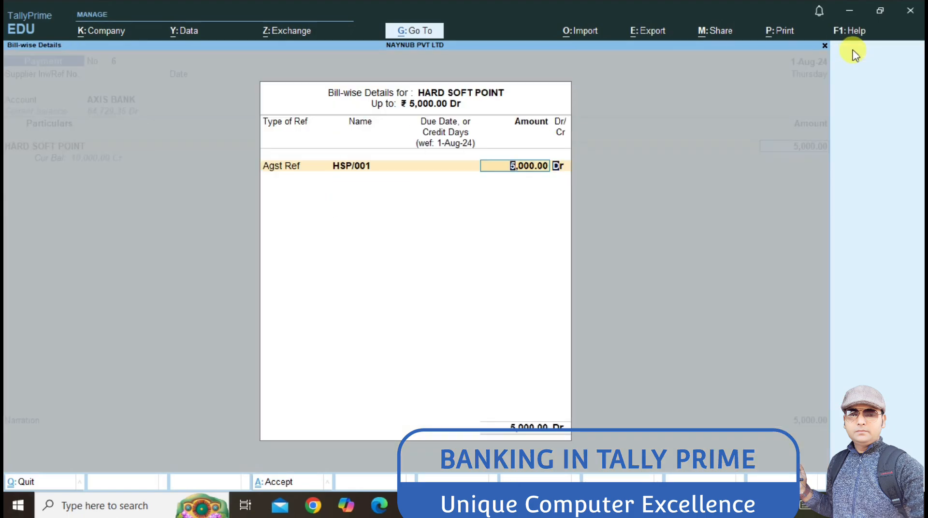
{"action": "key", "text": "Return"}
{"action": "key", "text": "Return"}
{"action": "key", "text": "Return"}
{"action": "key", "text": "Return"}
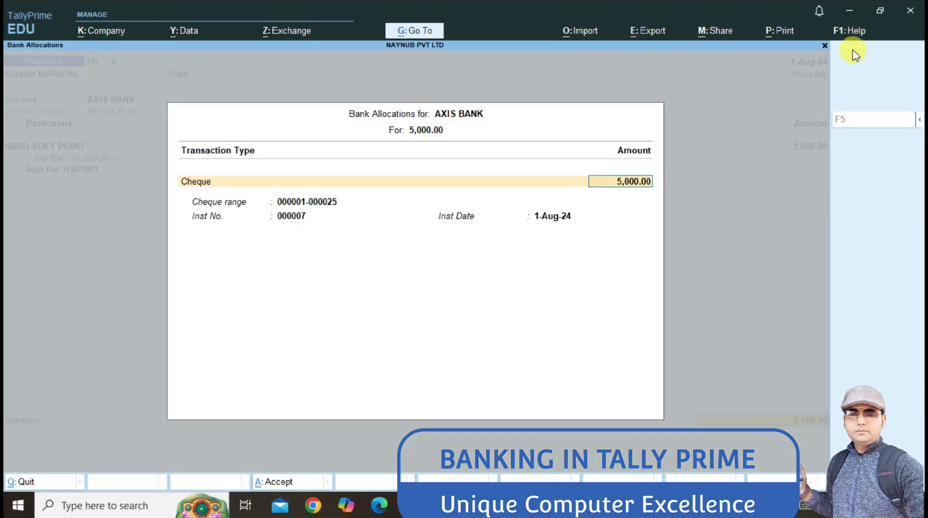
{"action": "key", "text": "Return"}
{"action": "key", "text": "Return"}
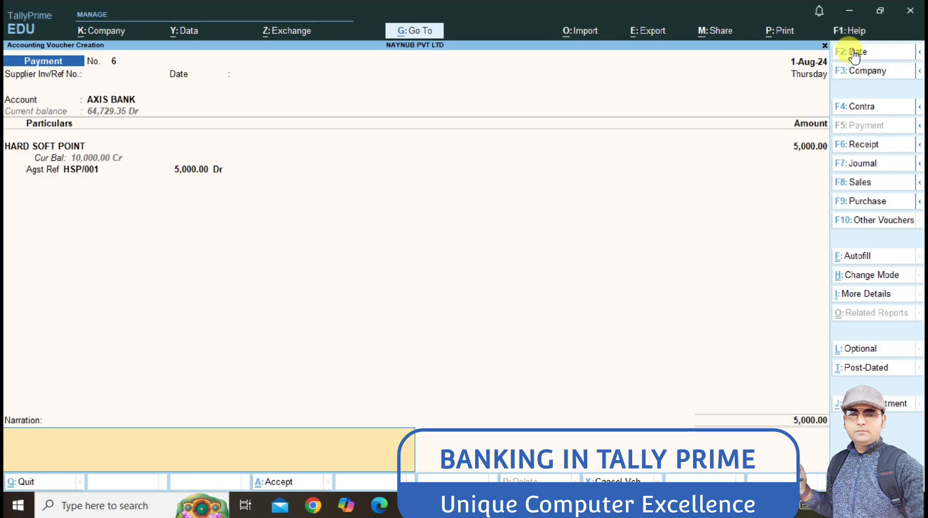
{"action": "key", "text": "Return"}
{"action": "key", "text": "Return"}
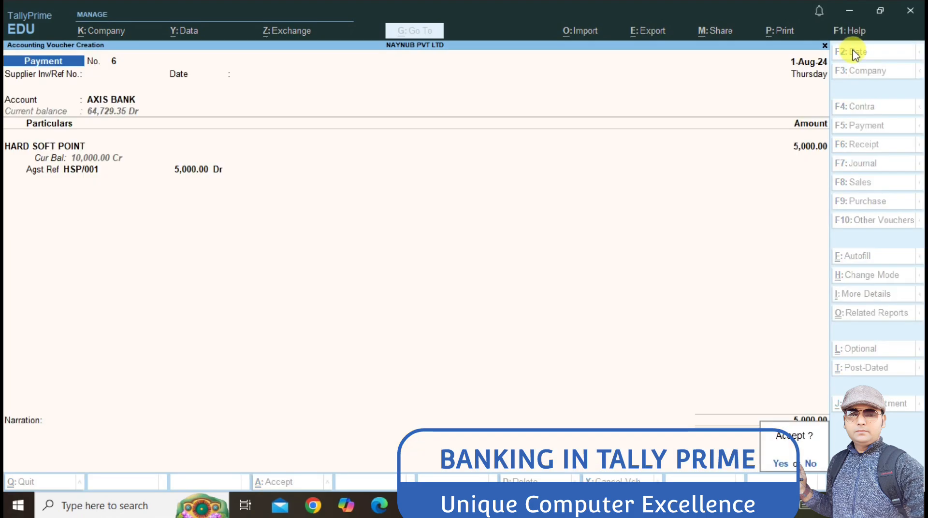
{"action": "key", "text": "Return"}
{"action": "key", "text": "Left"}
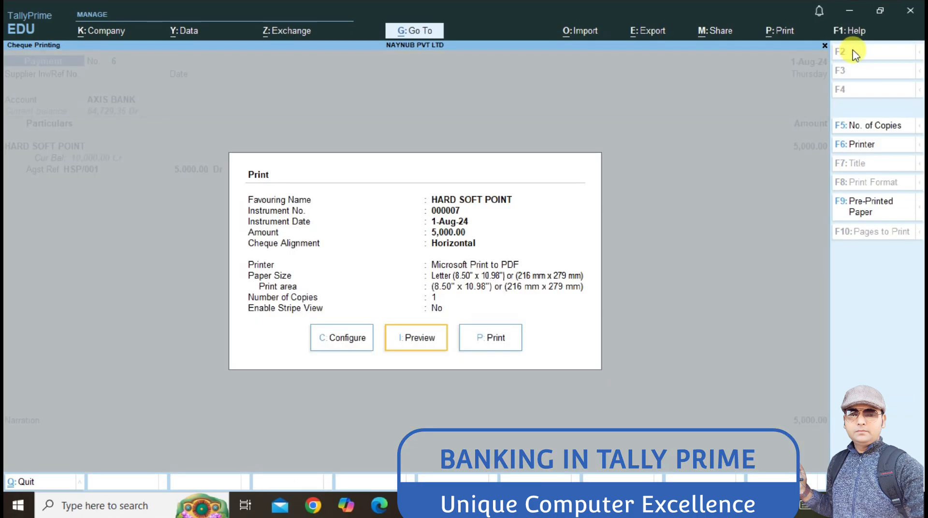
{"action": "key", "text": "Left"}
Step: Reopen Payment voucher No. 6 and mark it as Post-Dated
{"action": "key", "text": "Escape"}
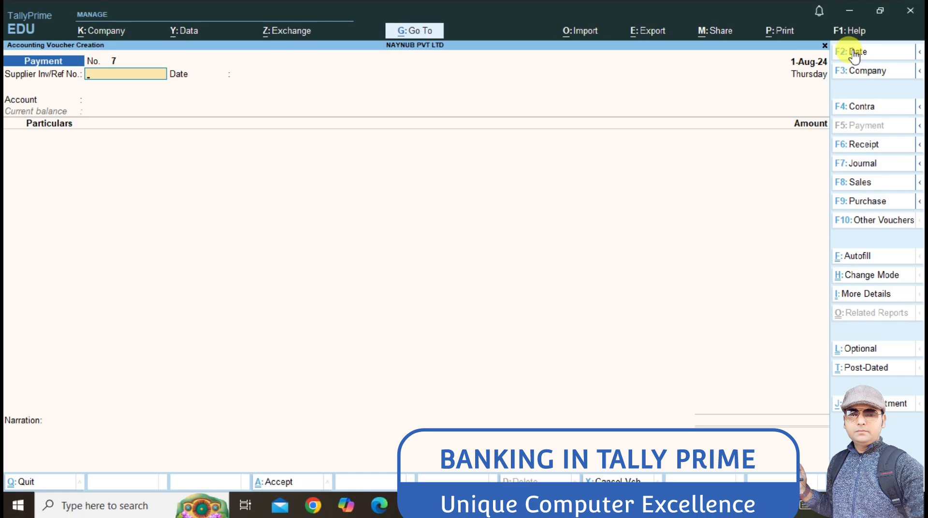
{"action": "key", "text": "Page_Up"}
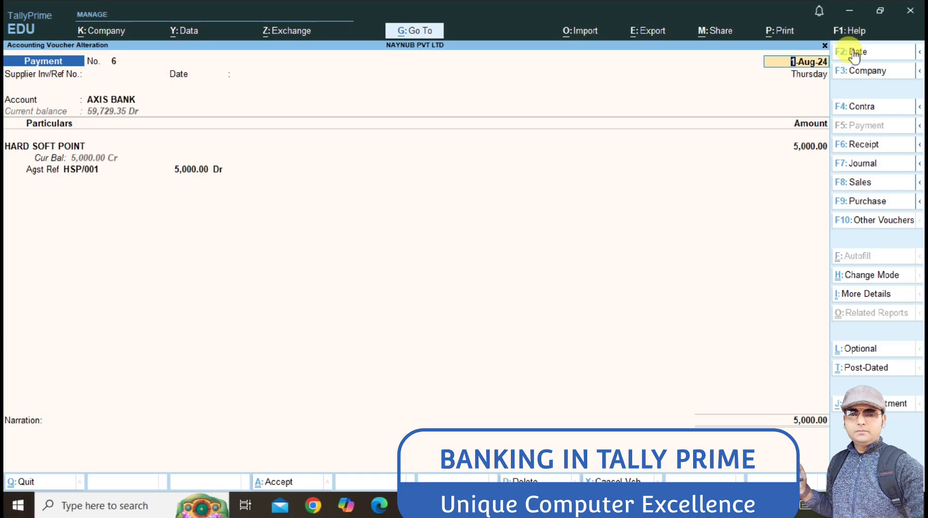
{"action": "key", "text": "Return"}
{"action": "key", "text": "Return"}
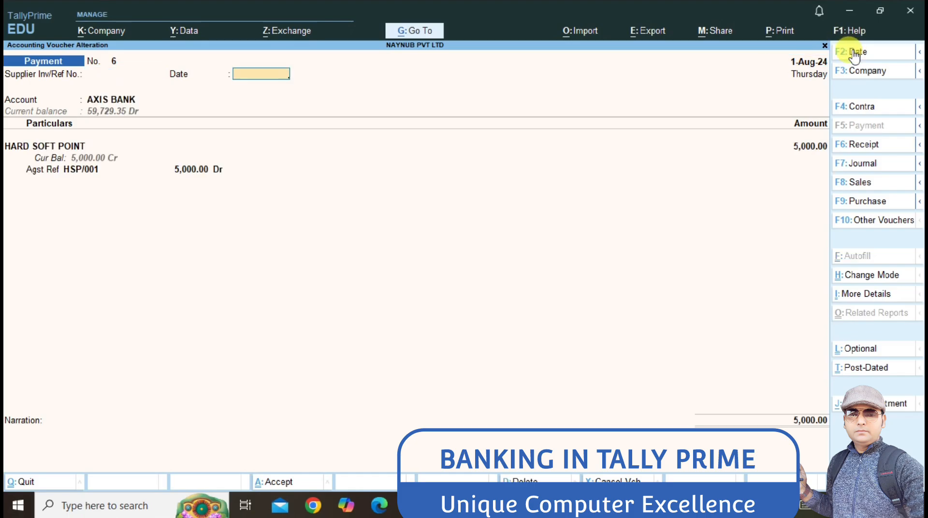
{"action": "key", "text": "ctrl"}
{"action": "key", "text": "ctrl+t"}
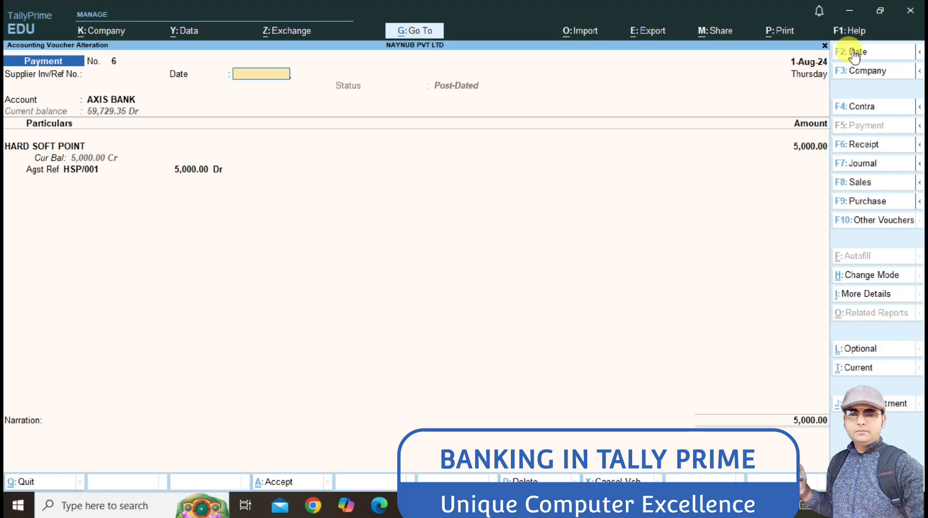
Step: Set the cheque's PDC issue date to 1-Aug-24 and re-save the voucher
{"action": "key", "text": "Return"}
{"action": "key", "text": "Return"}
{"action": "key", "text": "Return"}
{"action": "key", "text": "Return"}
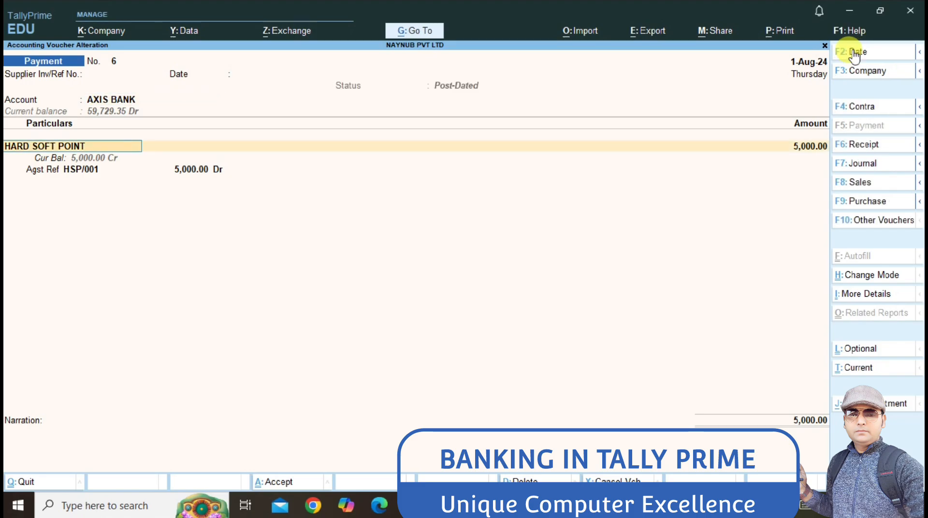
{"action": "key", "text": "Return"}
{"action": "key", "text": "Return"}
{"action": "key", "text": "Return"}
{"action": "key", "text": "Return"}
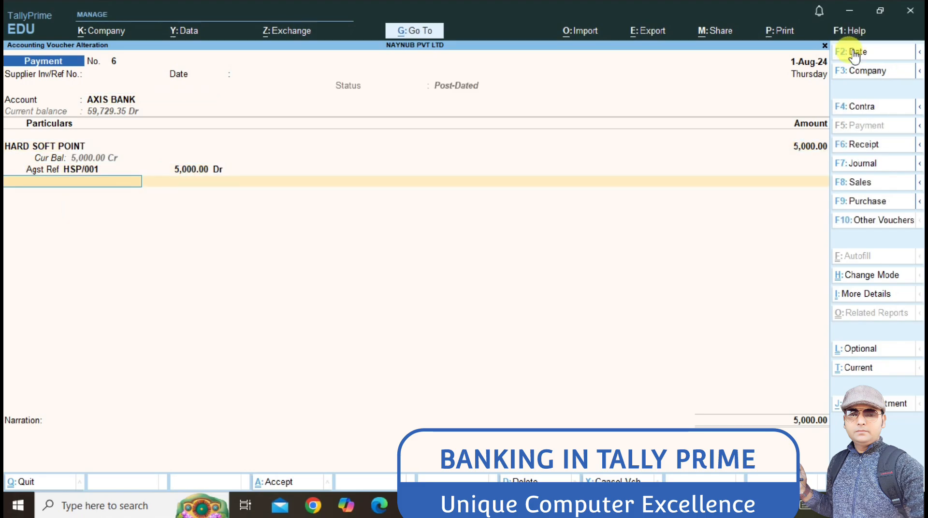
{"action": "key", "text": "Return"}
{"action": "key", "text": "Return"}
{"action": "key", "text": "Return"}
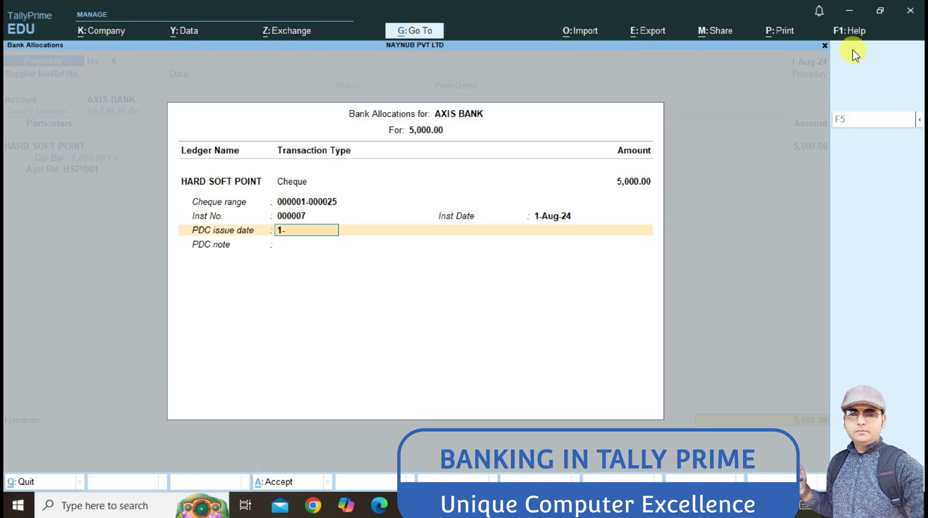
{"action": "type", "text": "1-8"}
{"action": "key", "text": "Return"}
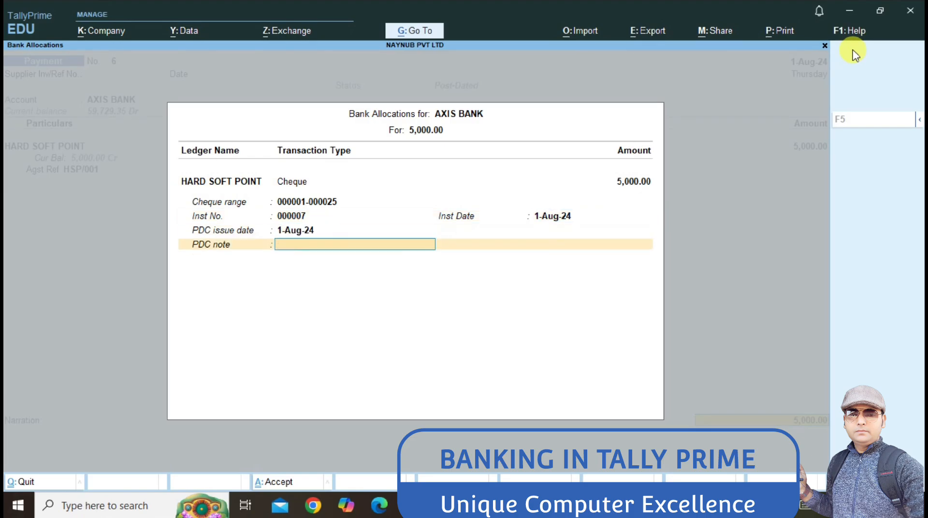
{"action": "key", "text": "Return"}
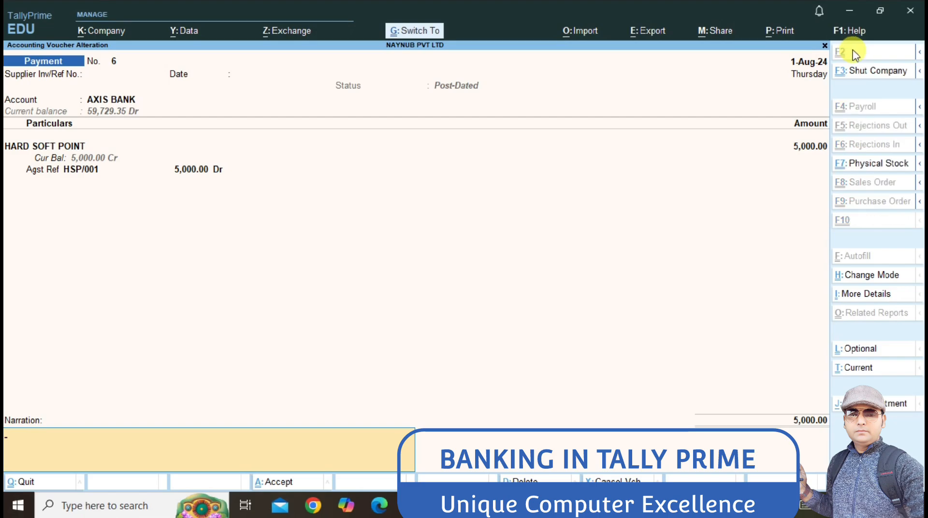
{"action": "key", "text": "Return"}
{"action": "key", "text": "Escape"}
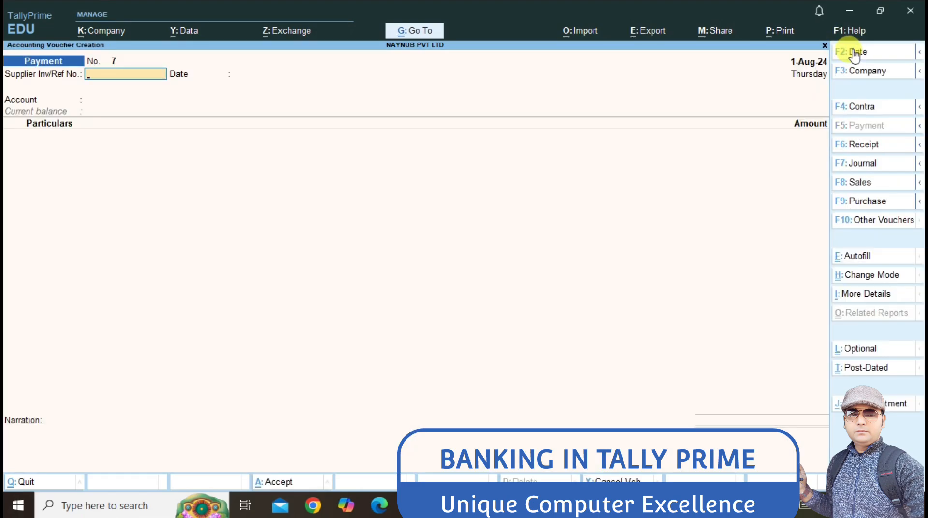
Step: Date a new post-dated payment 1-Sep-24 from AXIS BANK to HARD SOFT POINT
{"action": "left_click", "coordinate": [853, 52]}
{"action": "type", "text": "1-9"}
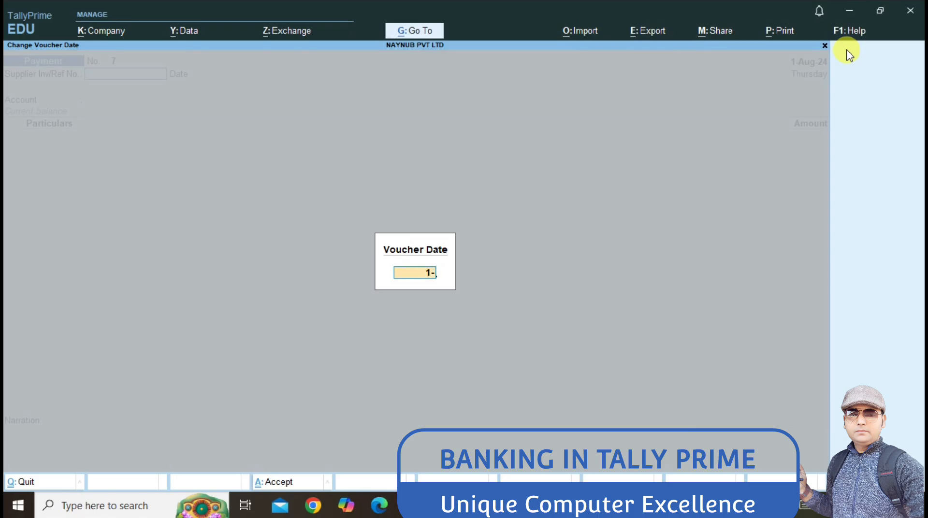
{"action": "key", "text": "Return"}
{"action": "key", "text": "Return"}
{"action": "key", "text": "Return"}
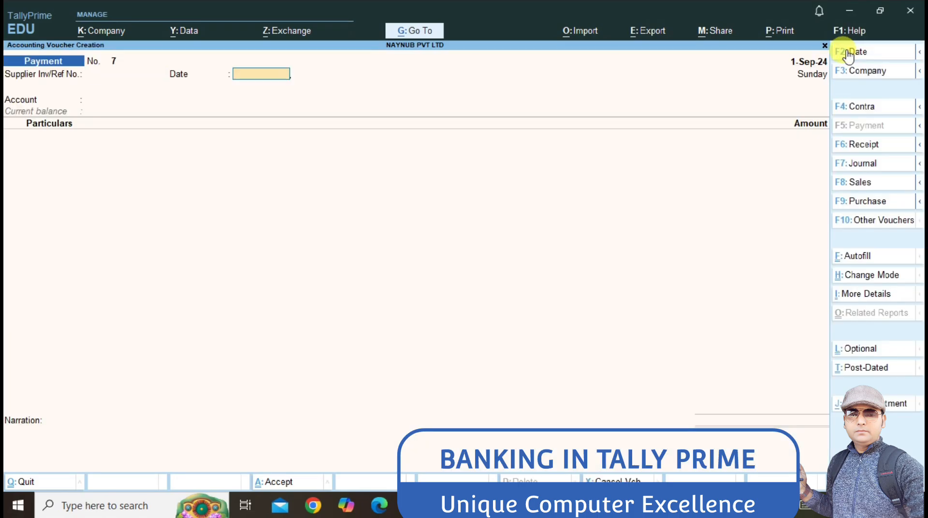
{"action": "key", "text": "ctrl"}
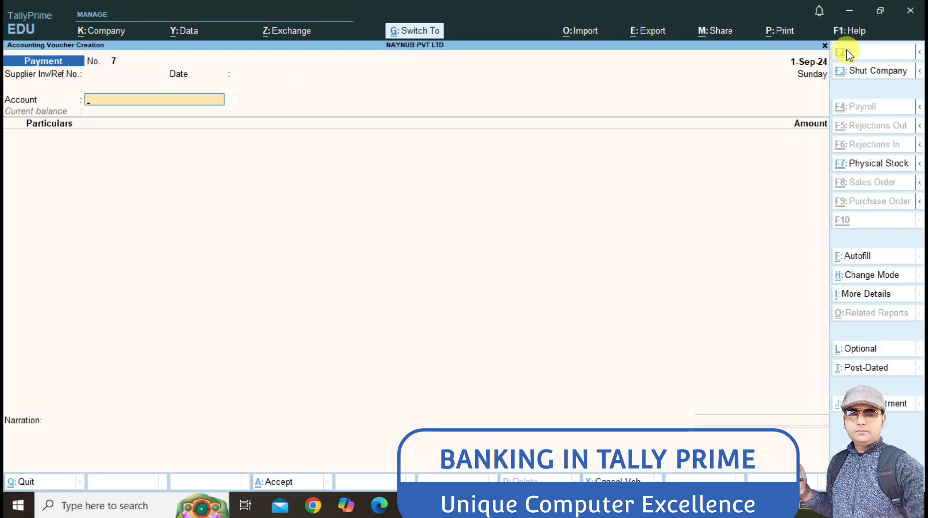
{"action": "key", "text": "ctrl+t"}
{"action": "type", "text": "A"}
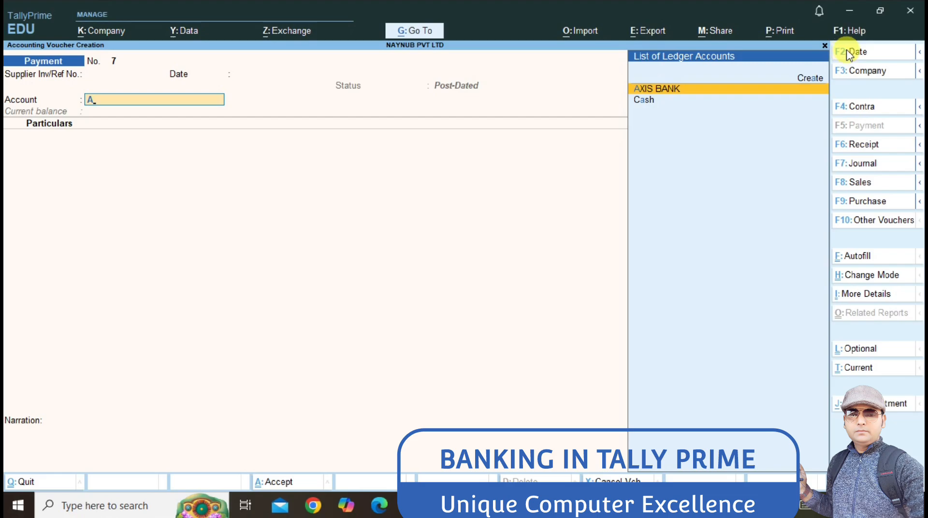
{"action": "key", "text": "Return"}
{"action": "type", "text": "HA"}
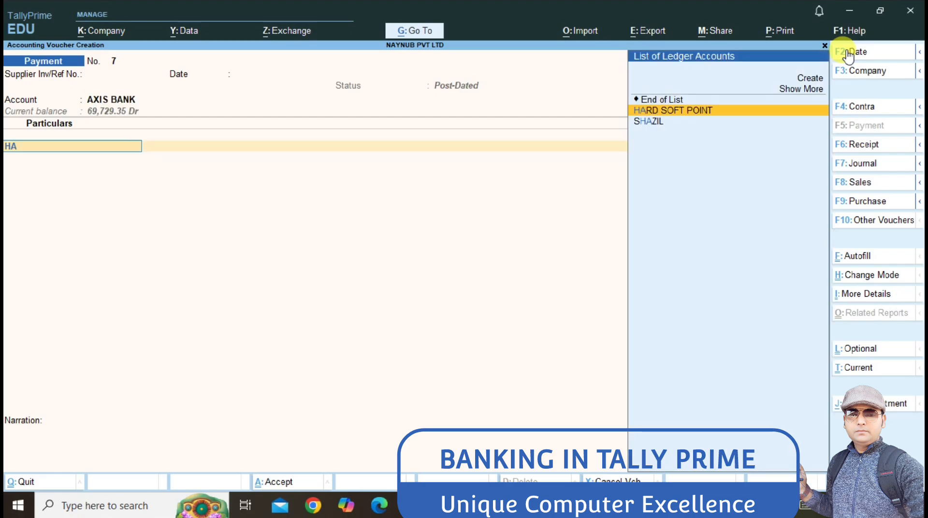
{"action": "key", "text": "Return"}
Step: Enter 5,000 against HSP/001 with PDC issue date 1-Sep-24 and save
{"action": "type", "text": "5000"}
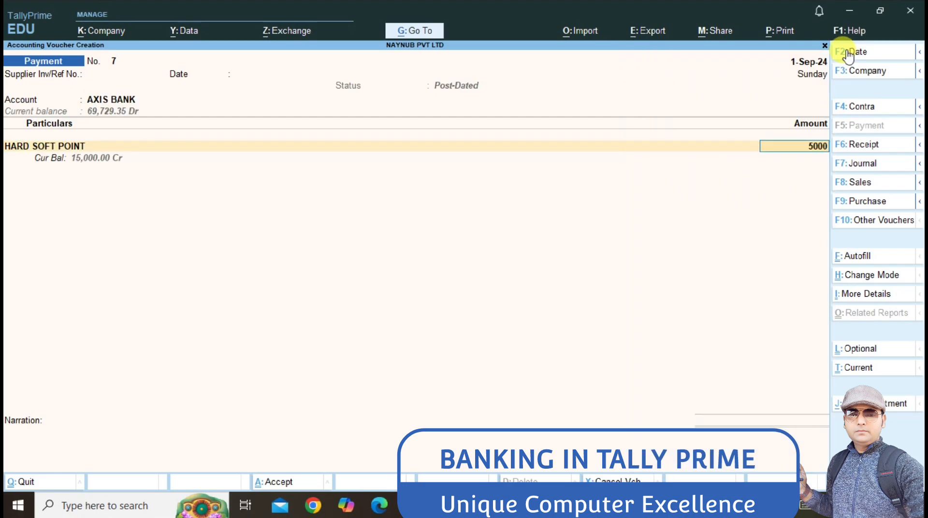
{"action": "key", "text": "Return"}
{"action": "key", "text": "Return"}
{"action": "key", "text": "Return"}
{"action": "key", "text": "Return"}
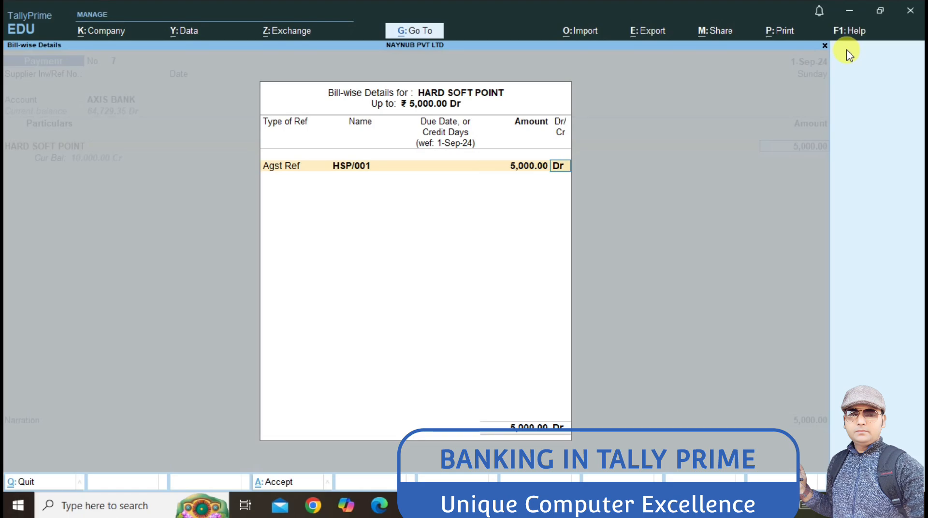
{"action": "key", "text": "Return"}
{"action": "key", "text": "Return"}
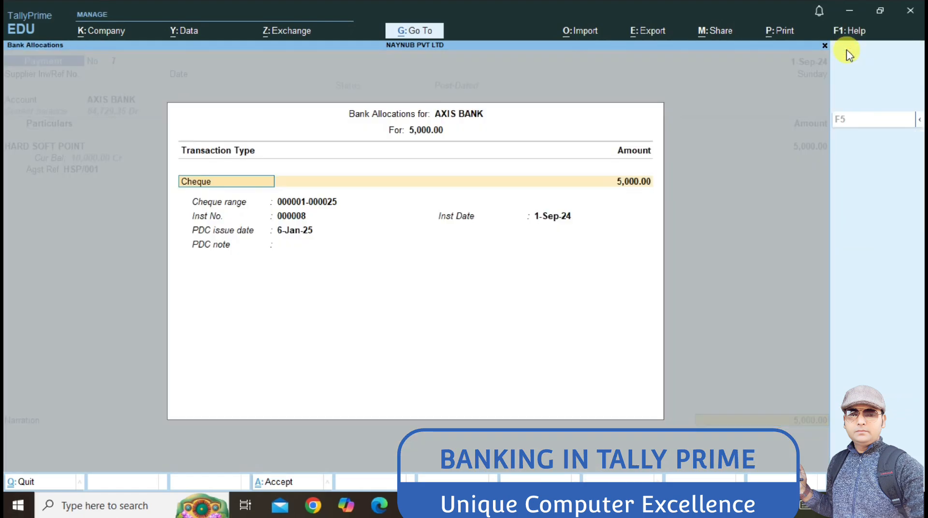
{"action": "key", "text": "Return"}
{"action": "key", "text": "Return"}
{"action": "key", "text": "Return"}
{"action": "key", "text": "Return"}
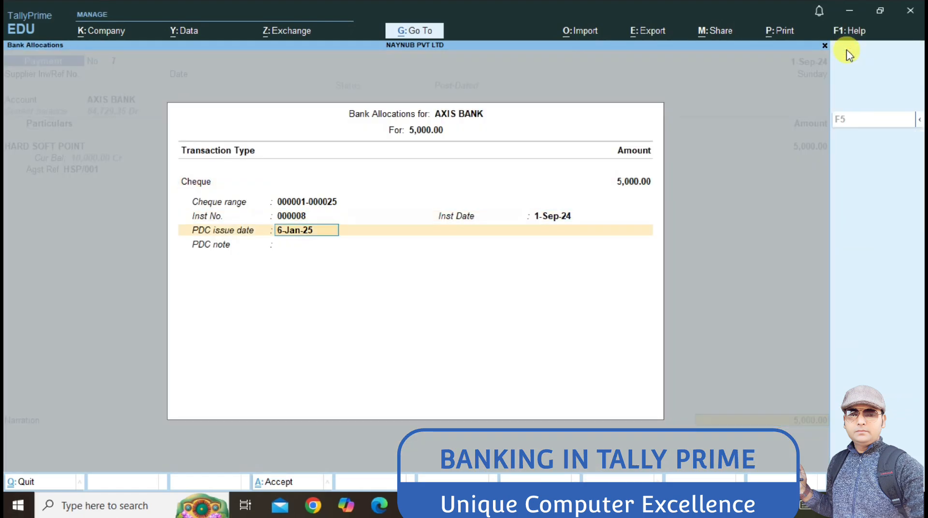
{"action": "type", "text": "1-9"}
{"action": "key", "text": "Return"}
{"action": "key", "text": "Return"}
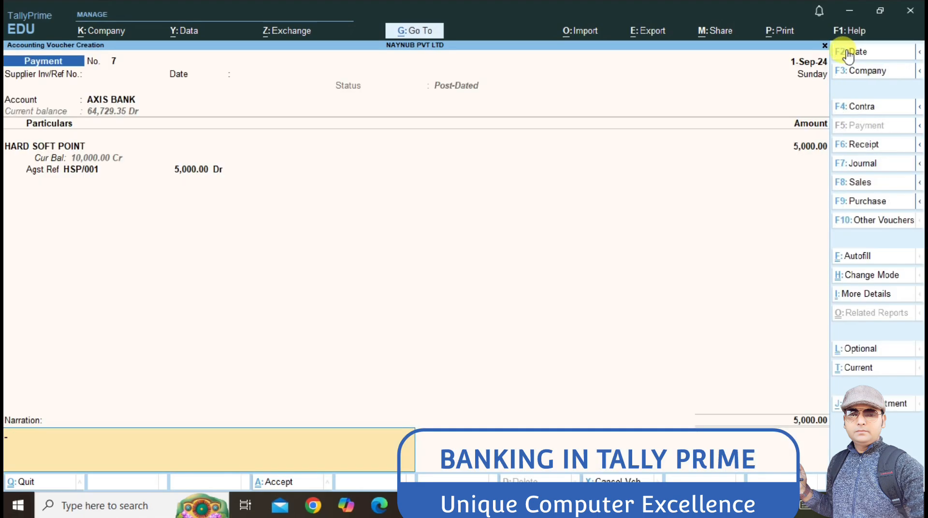
{"action": "key", "text": "Return"}
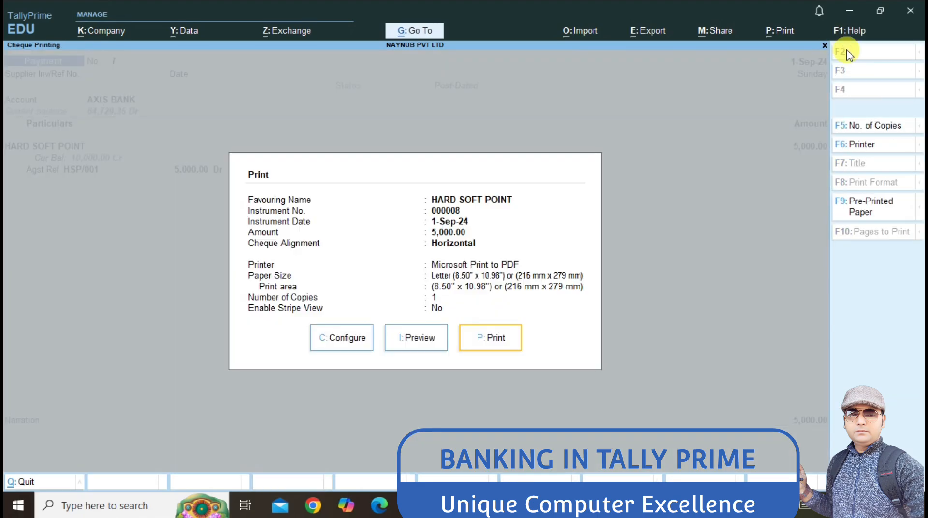
{"action": "key", "text": "Escape"}
{"action": "key", "text": "Escape"}
Step: Leave voucher entry and open the AXIS BANK cheque register from Banking
{"action": "key", "text": "Return"}
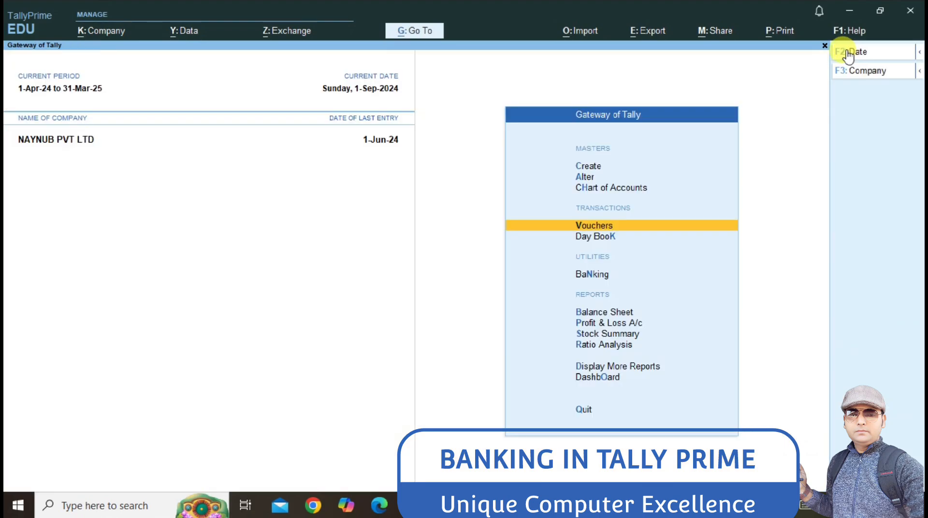
{"action": "key", "text": "Down"}
{"action": "key", "text": "Down"}
{"action": "key", "text": "Down"}
{"action": "key", "text": "Down"}
{"action": "key", "text": "Up"}
{"action": "key", "text": "Up"}
{"action": "key", "text": "Up"}
{"action": "key", "text": "Down"}
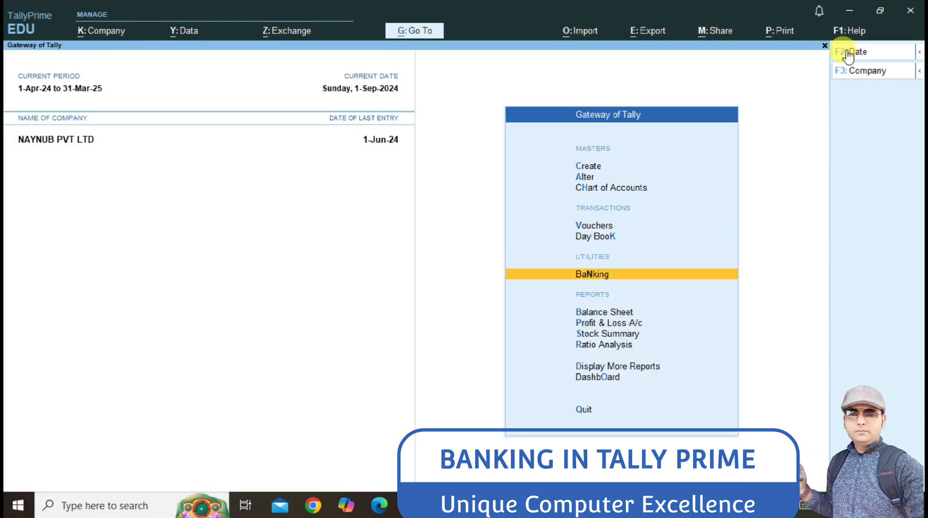
{"action": "key", "text": "Return"}
{"action": "key", "text": "Down"}
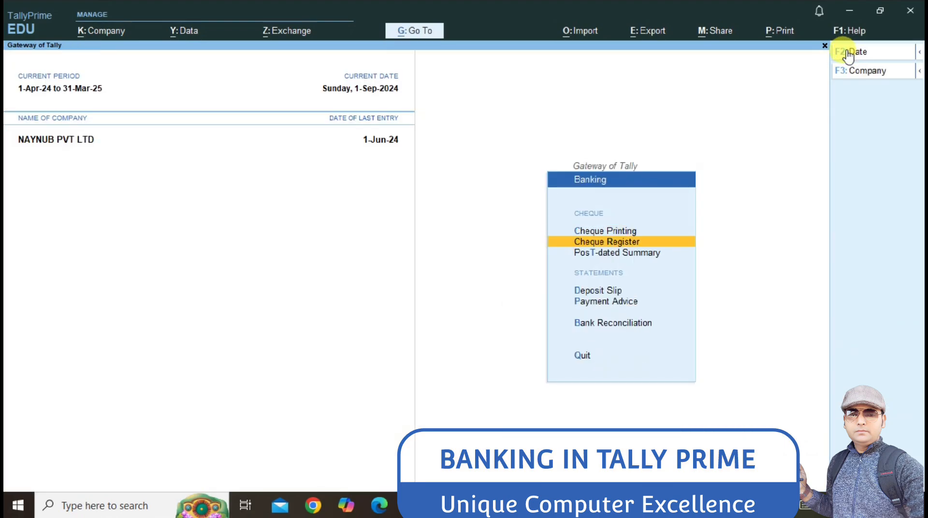
{"action": "key", "text": "Return"}
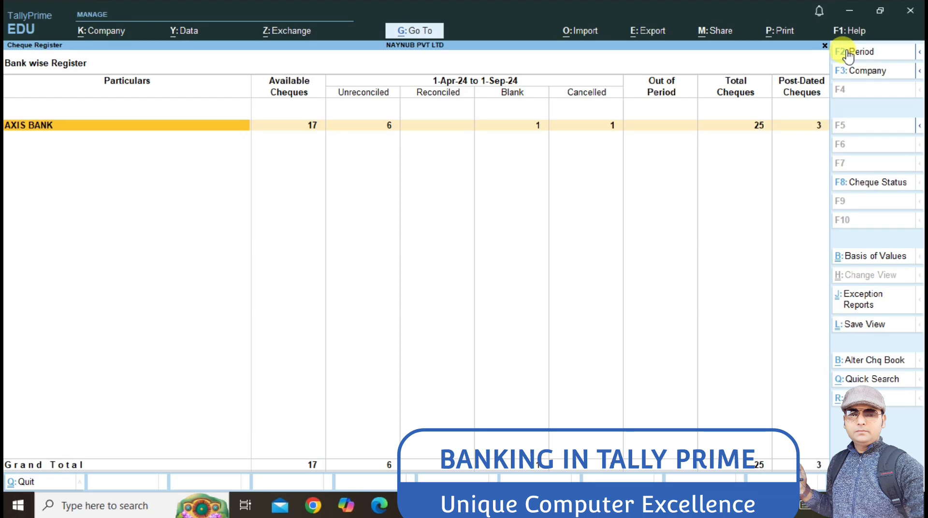
{"action": "key", "text": "Return"}
{"action": "key", "text": "Return"}
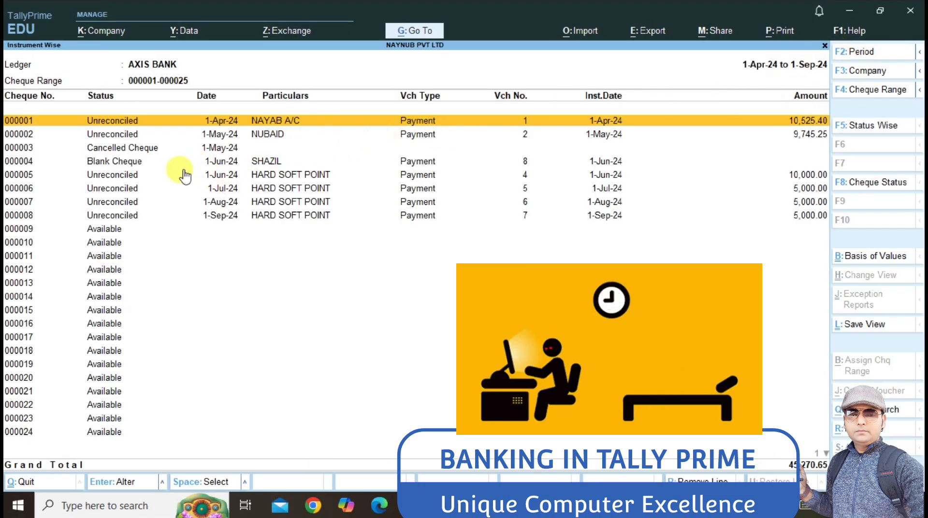
Step: Browse the AXIS BANK cheque list, including the cancelled cheque and cheques 000011–000012
{"action": "key", "text": "Down"}
{"action": "key", "text": "Down"}
{"action": "key", "text": "Up"}
{"action": "key", "text": "Up"}
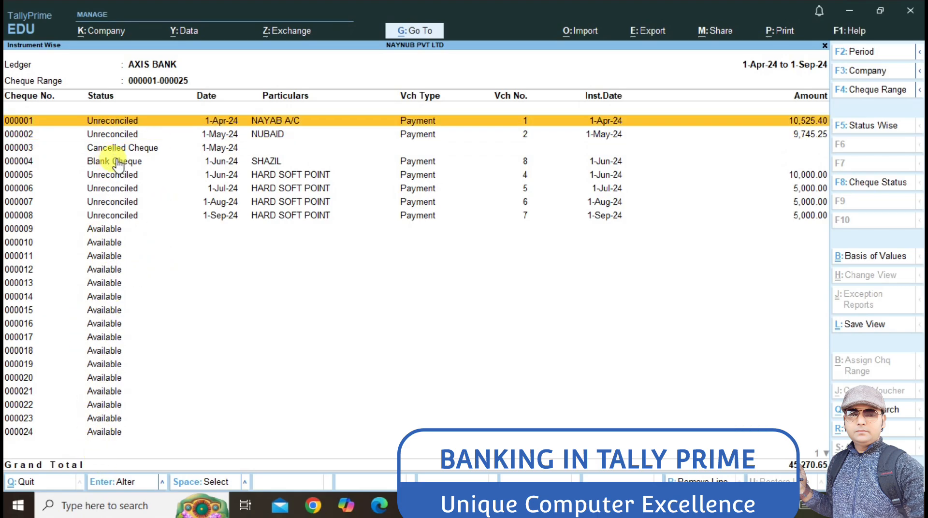
{"action": "key", "text": "Down"}
{"action": "key", "text": "Down"}
{"action": "key", "text": "Down"}
{"action": "key", "text": "Down"}
{"action": "key", "text": "Down"}
{"action": "key", "text": "Down"}
{"action": "key", "text": "Down"}
{"action": "key", "text": "Down"}
{"action": "key", "text": "Down"}
{"action": "key", "text": "Down"}
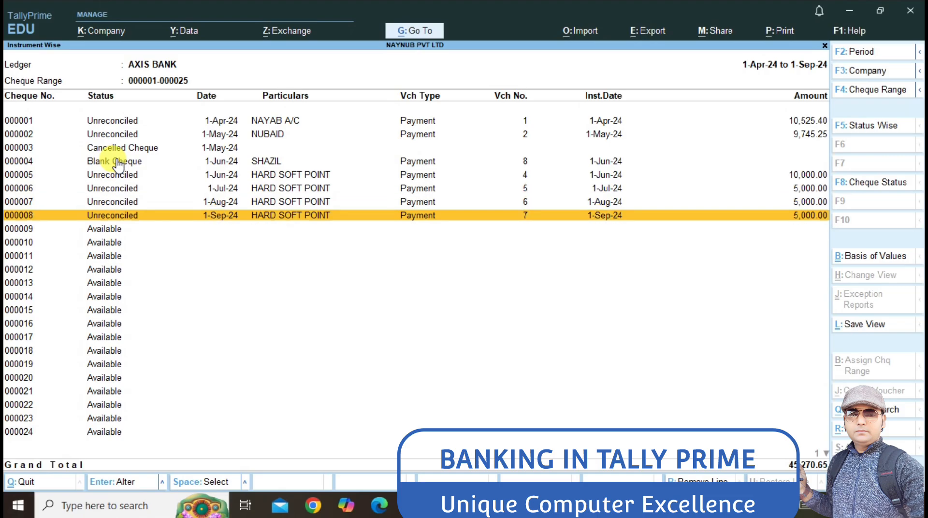
{"action": "key", "text": "Up"}
{"action": "key", "text": "Up"}
{"action": "key", "text": "Down"}
{"action": "key", "text": "Down"}
{"action": "key", "text": "Down"}
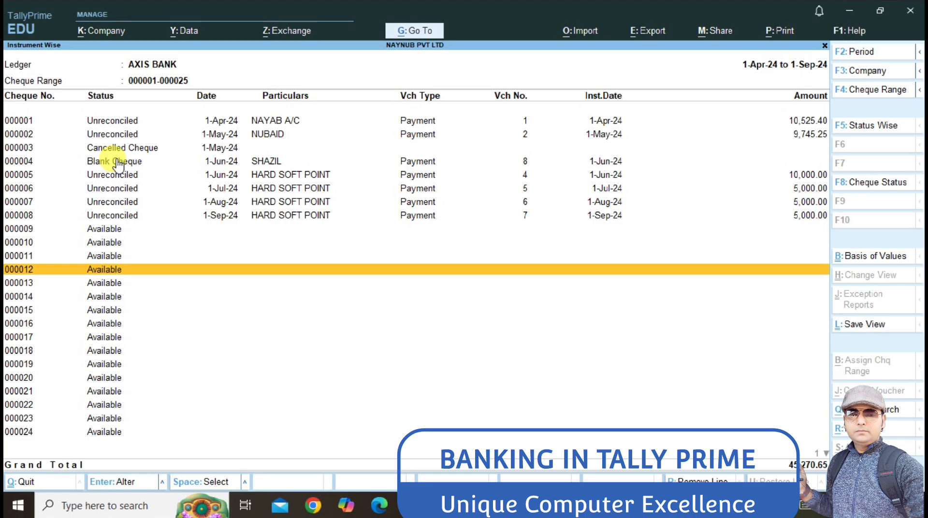
{"action": "key", "text": "Up"}
{"action": "key", "text": "Up"}
{"action": "key", "text": "Down"}
{"action": "key", "text": "Down"}
Step: Set every AXIS BANK cheque's bank date to its instrument date and accept
{"action": "key", "text": "Up"}
{"action": "key", "text": "Up"}
{"action": "key", "text": "Up"}
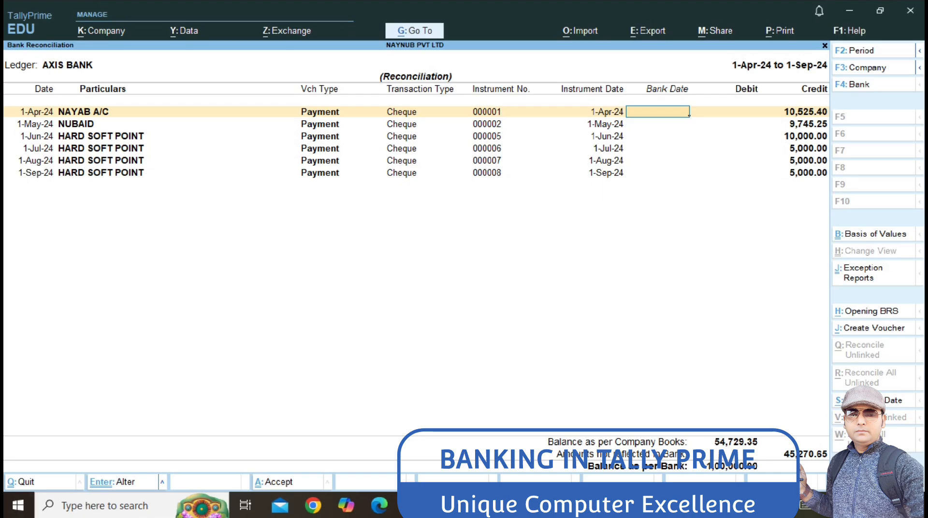
{"action": "left_click", "coordinate": [865, 400]}
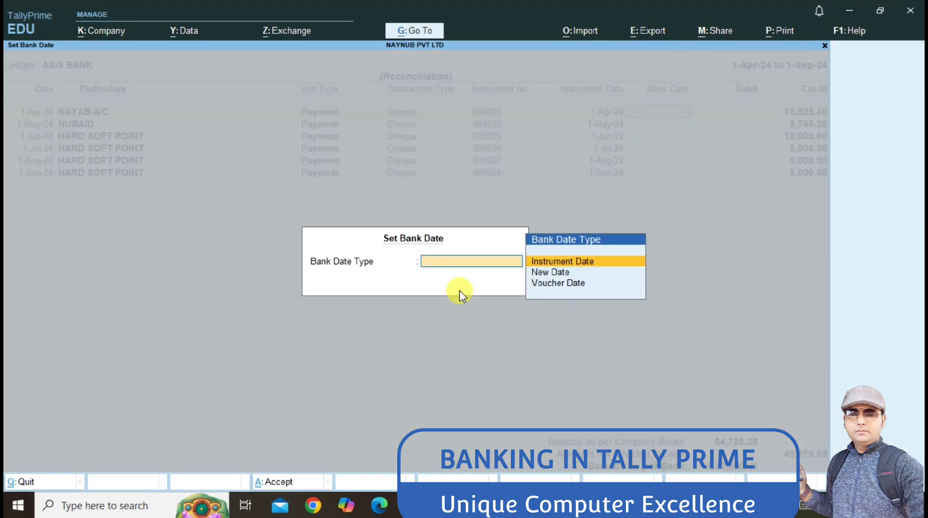
{"action": "key", "text": "Return"}
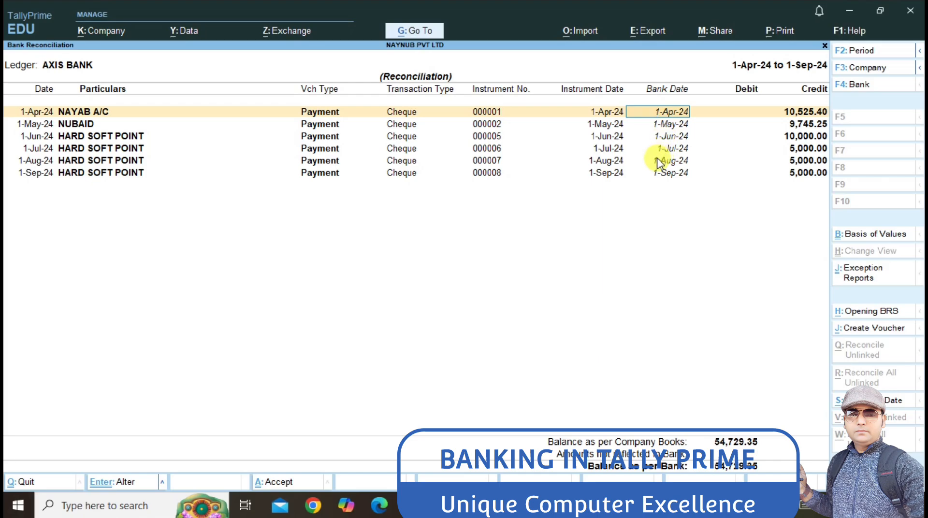
{"action": "key", "text": "ctrl"}
{"action": "key", "text": "ctrl+a"}
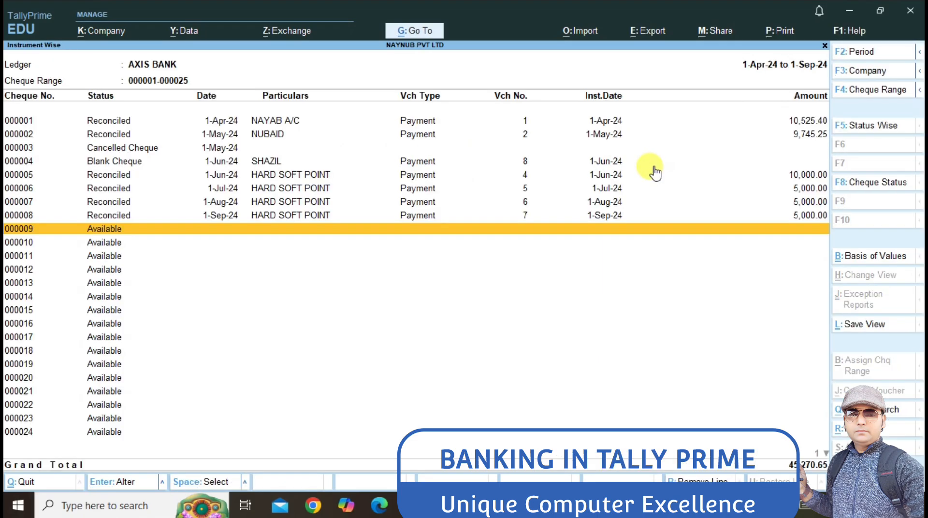
{"action": "key", "text": "Up"}
{"action": "key", "text": "Up"}
{"action": "key", "text": "Up"}
{"action": "key", "text": "Up"}
{"action": "key", "text": "Up"}
{"action": "key", "text": "Up"}
{"action": "key", "text": "Up"}
{"action": "key", "text": "Up"}
Step: Preview the AXIS BANK instrument-wise cheque report at full width, then back out to Banking
{"action": "key", "text": "Down"}
{"action": "key", "text": "Down"}
{"action": "key", "text": "Down"}
{"action": "key", "text": "Down"}
{"action": "key", "text": "Down"}
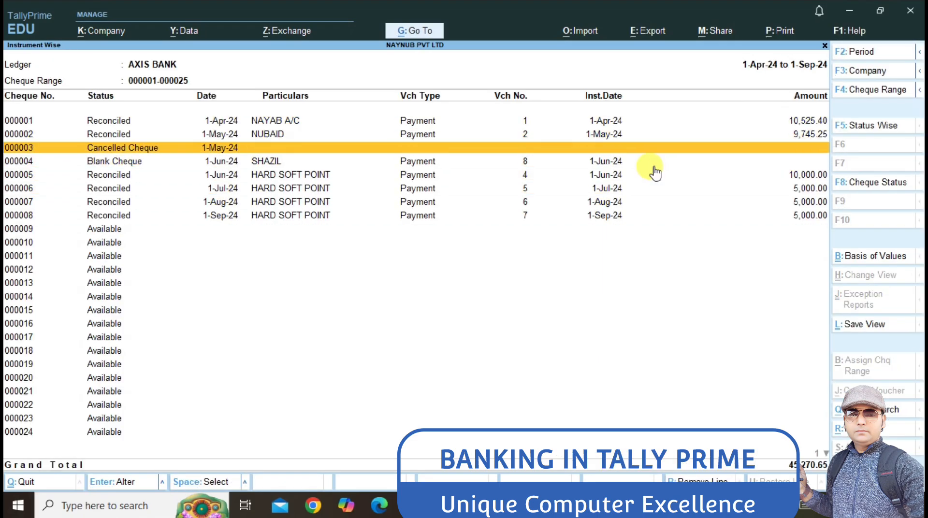
{"action": "key", "text": "Down"}
{"action": "key", "text": "Down"}
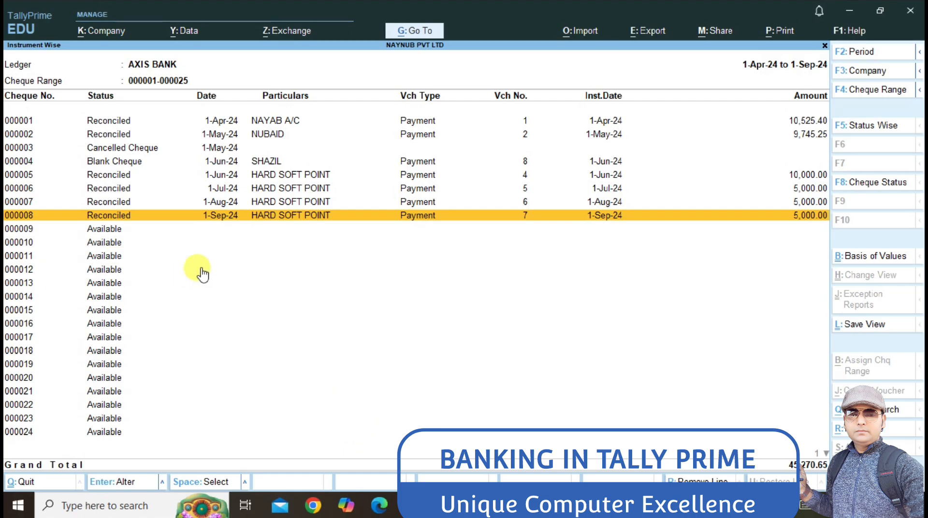
{"action": "key", "text": "ctrl+p"}
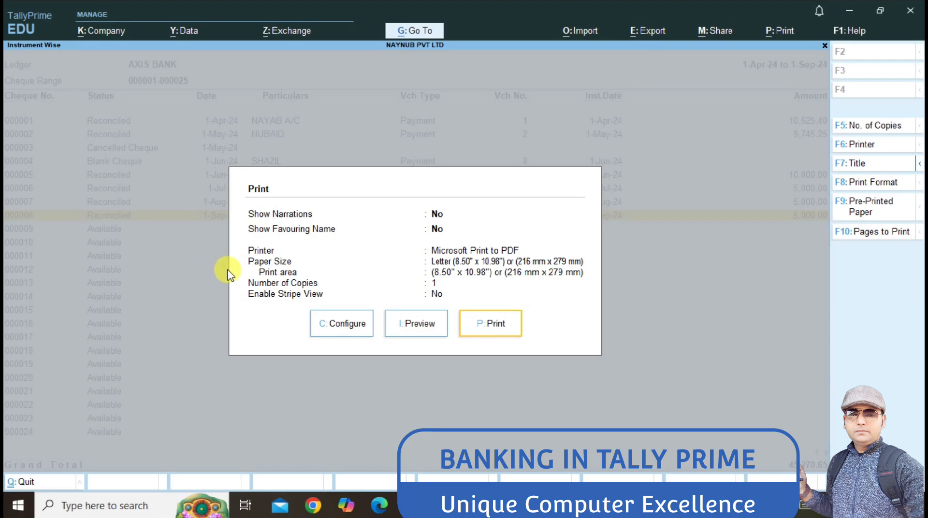
{"action": "key", "text": "i"}
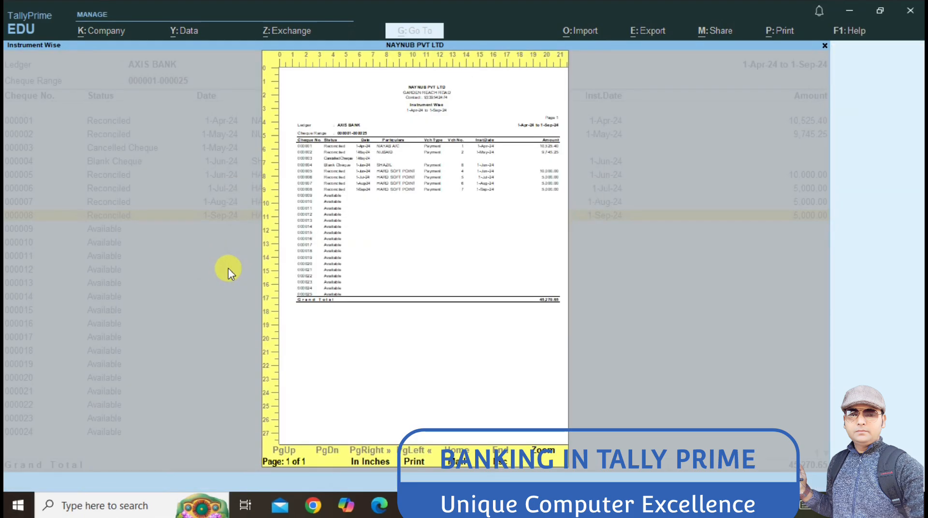
{"action": "key", "text": "z"}
{"action": "scroll", "coordinate": [196, 314], "scroll_direction": "down", "scroll_amount": 3}
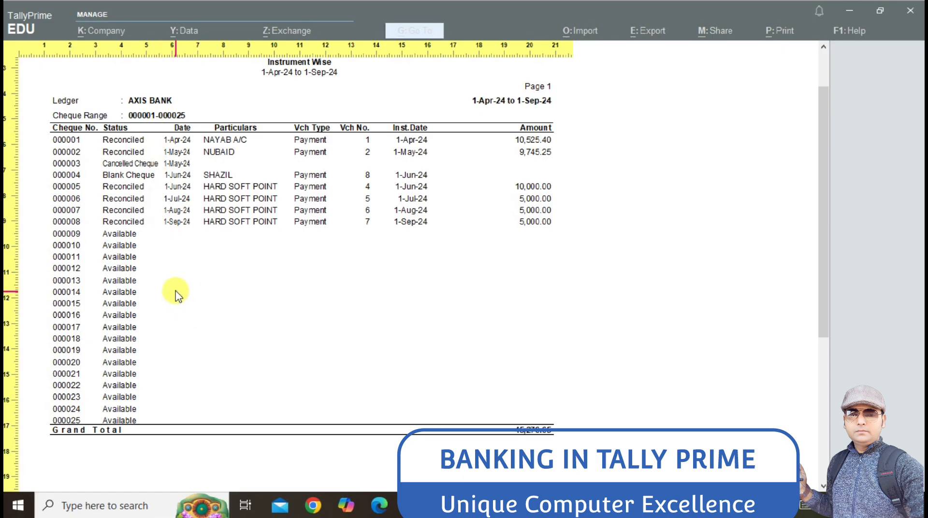
{"action": "key", "text": "Escape"}
{"action": "key", "text": "Escape"}
{"action": "key", "text": "Escape"}
{"action": "key", "text": "Escape"}
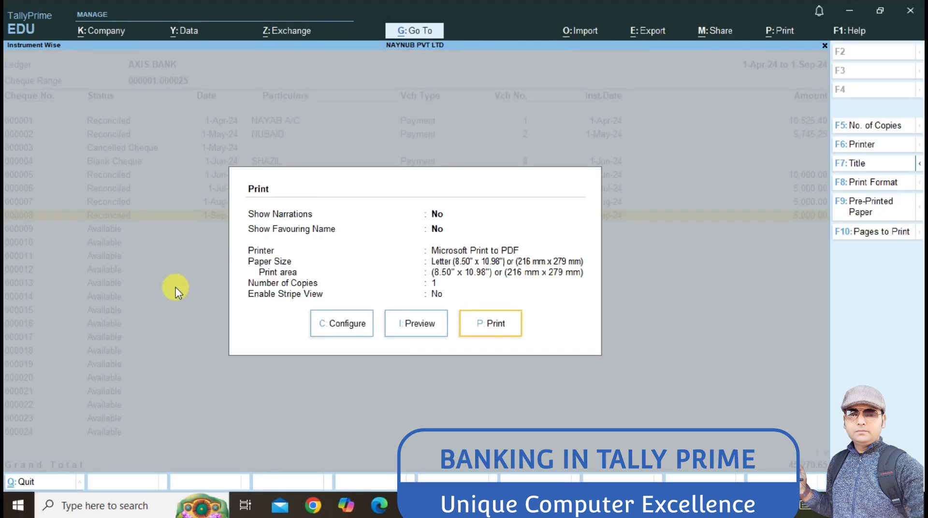
{"action": "key", "text": "Escape"}
{"action": "key", "text": "Escape"}
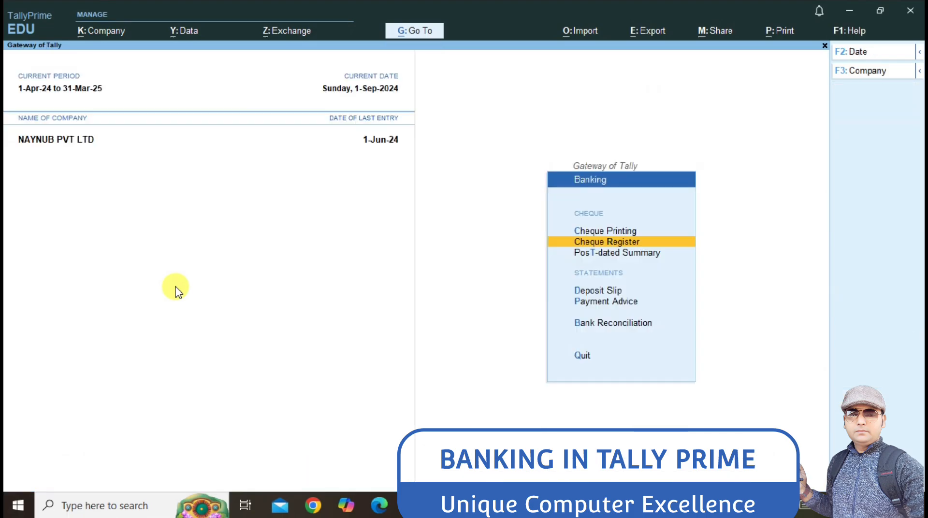
Step: Open the Post-Dated Summary and browse its monthly rows
{"action": "key", "text": "Down"}
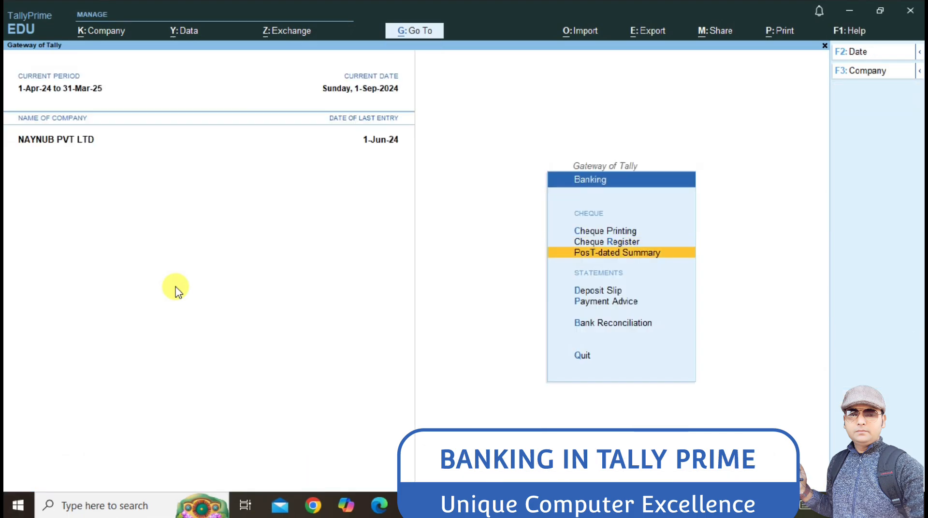
{"action": "key", "text": "Return"}
{"action": "key", "text": "Return"}
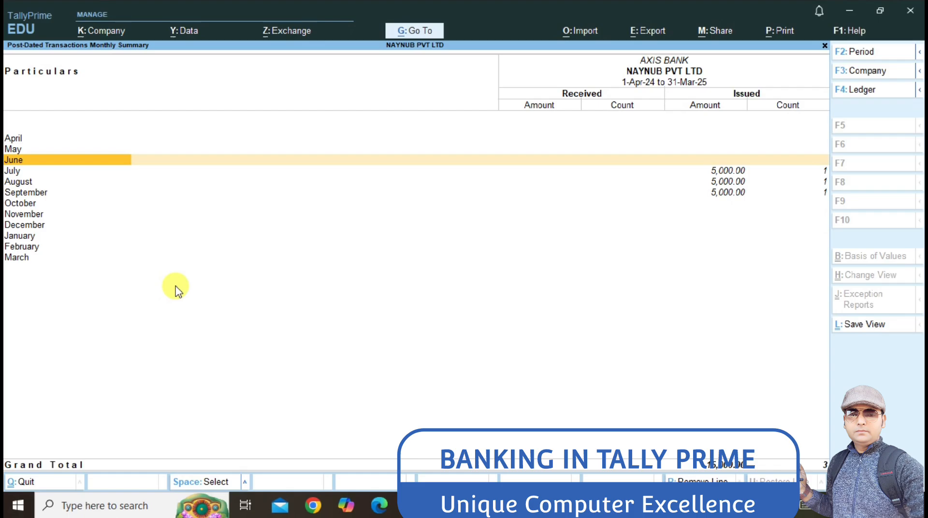
{"action": "key", "text": "Down"}
{"action": "key", "text": "Down"}
{"action": "key", "text": "Up"}
{"action": "key", "text": "Down"}
{"action": "key", "text": "Down"}
{"action": "key", "text": "Down"}
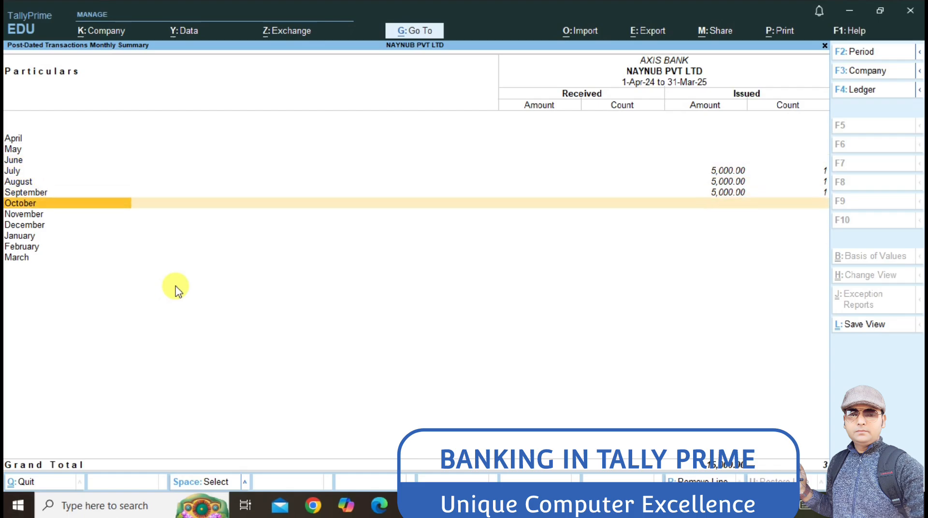
{"action": "key", "text": "Up"}
{"action": "key", "text": "Up"}
{"action": "key", "text": "Up"}
Step: Reopen the summary for AXIS BANK, review 5,000 each July–September, and return
{"action": "key", "text": "Escape"}
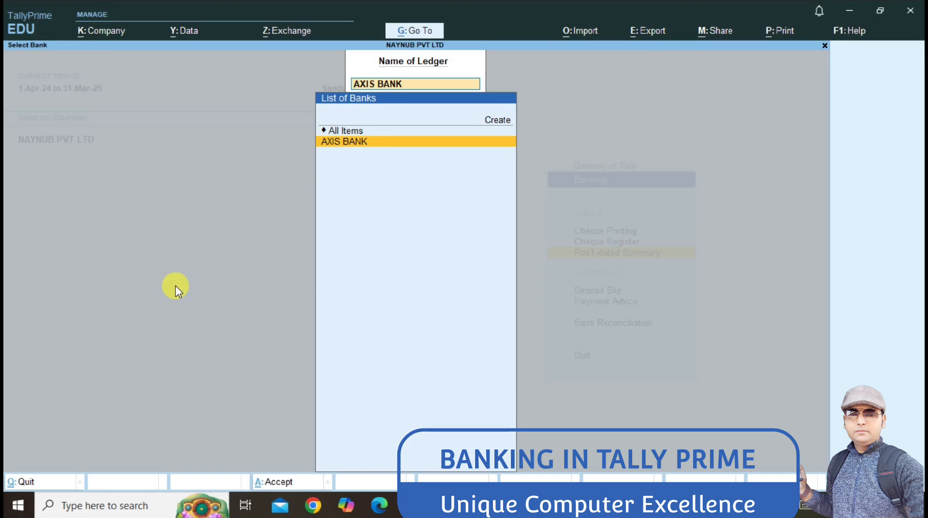
{"action": "key", "text": "Return"}
{"action": "key", "text": "Down"}
{"action": "key", "text": "Down"}
{"action": "key", "text": "Down"}
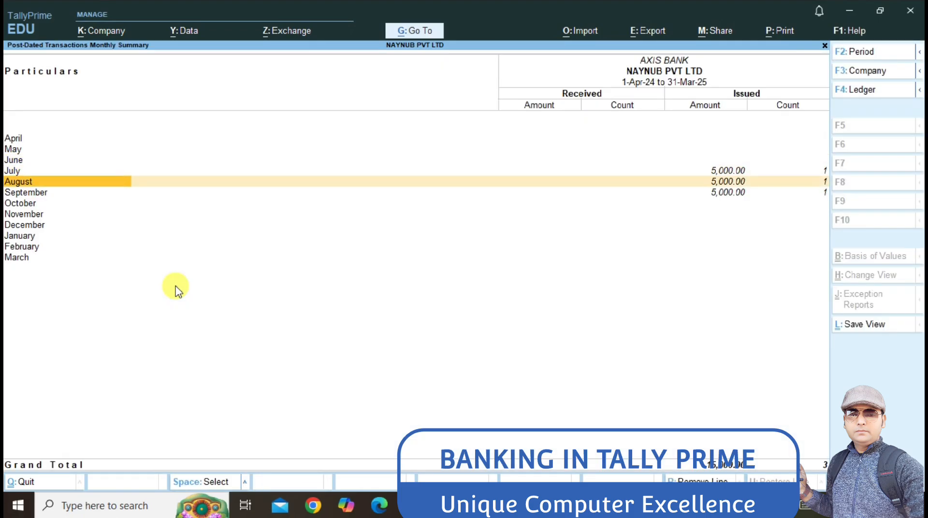
{"action": "key", "text": "Up"}
{"action": "key", "text": "Up"}
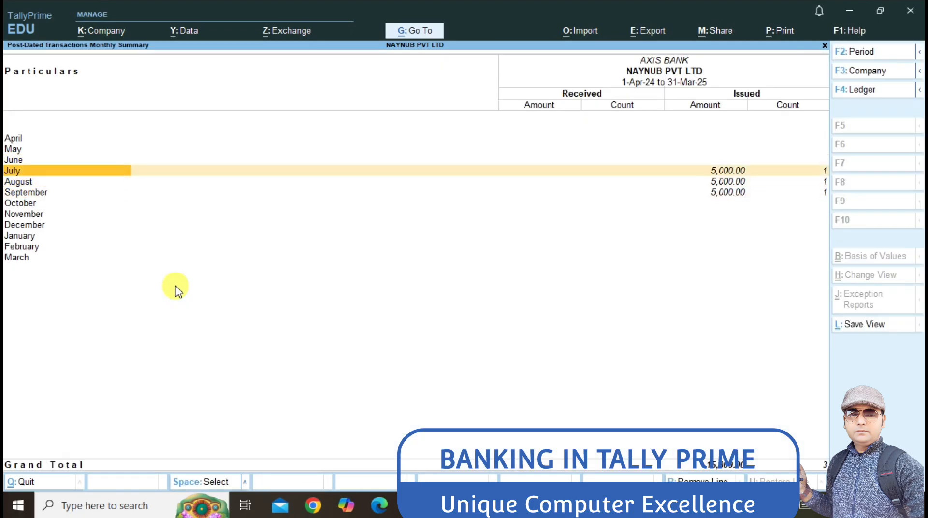
{"action": "key", "text": "Down"}
{"action": "key", "text": "Down"}
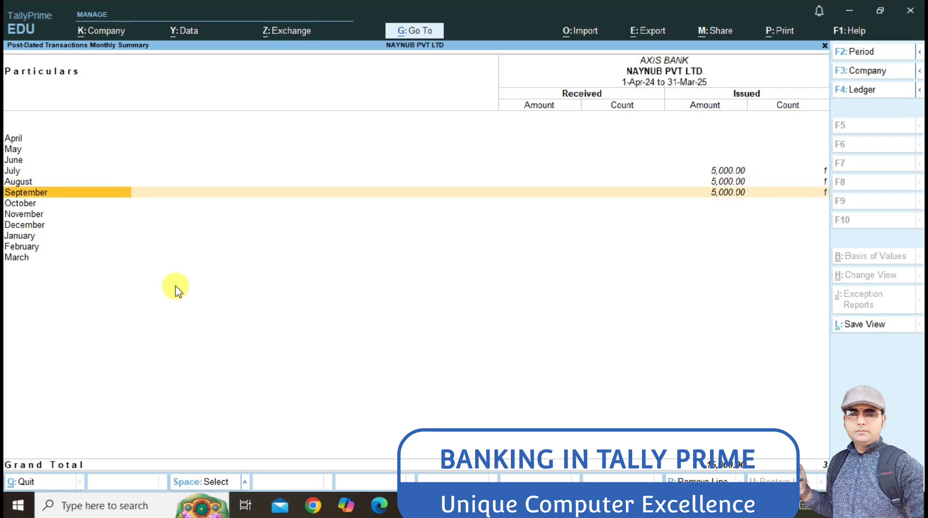
{"action": "key", "text": "Up"}
{"action": "key", "text": "Up"}
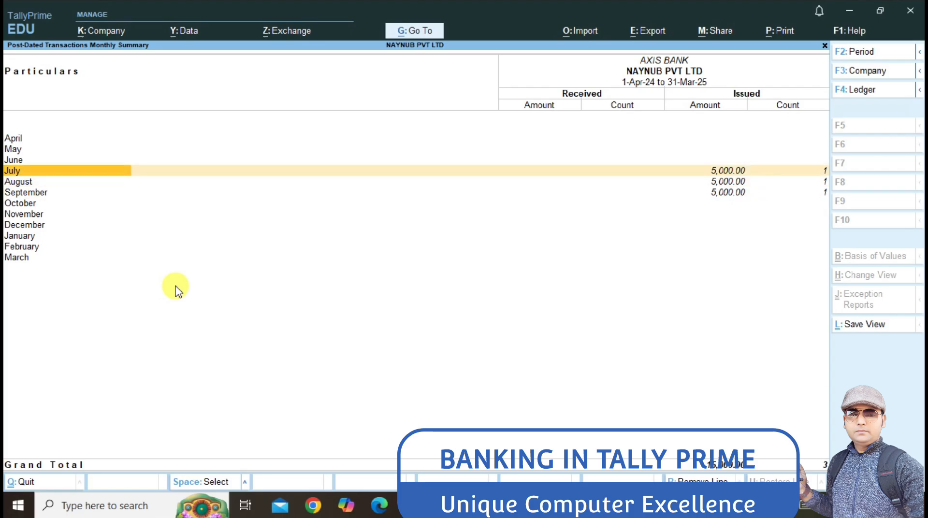
{"action": "key", "text": "Escape"}
{"action": "key", "text": "Escape"}
{"action": "key", "text": "Escape"}
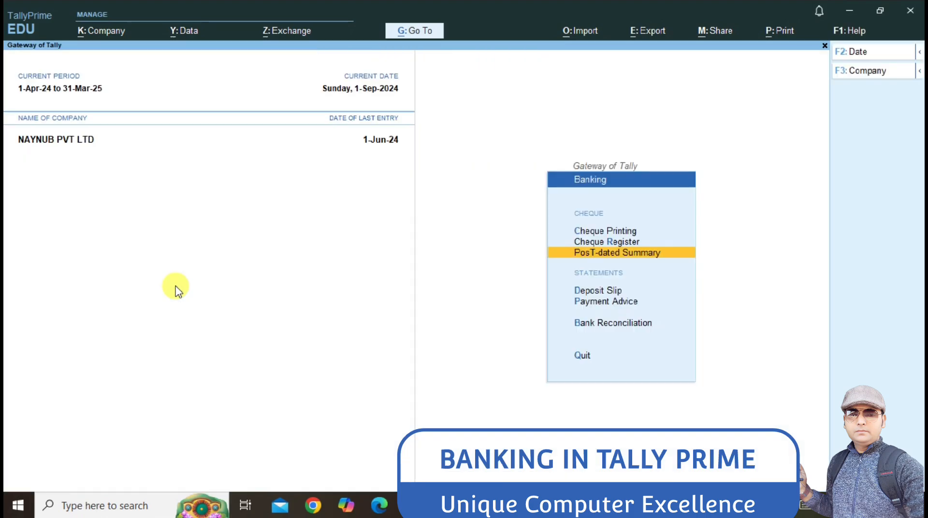
{"action": "key", "text": "Up"}
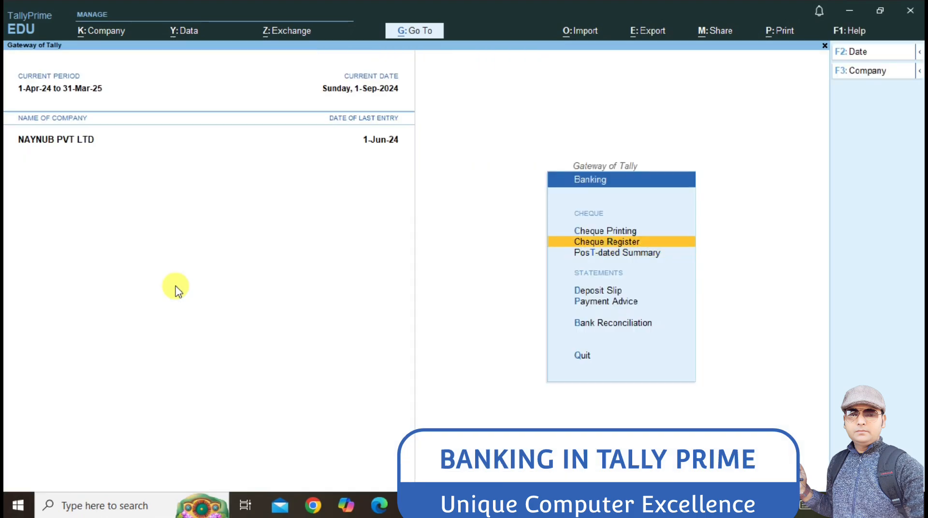
{"action": "key", "text": "Up"}
{"action": "key", "text": "Return"}
{"action": "key", "text": "Return"}
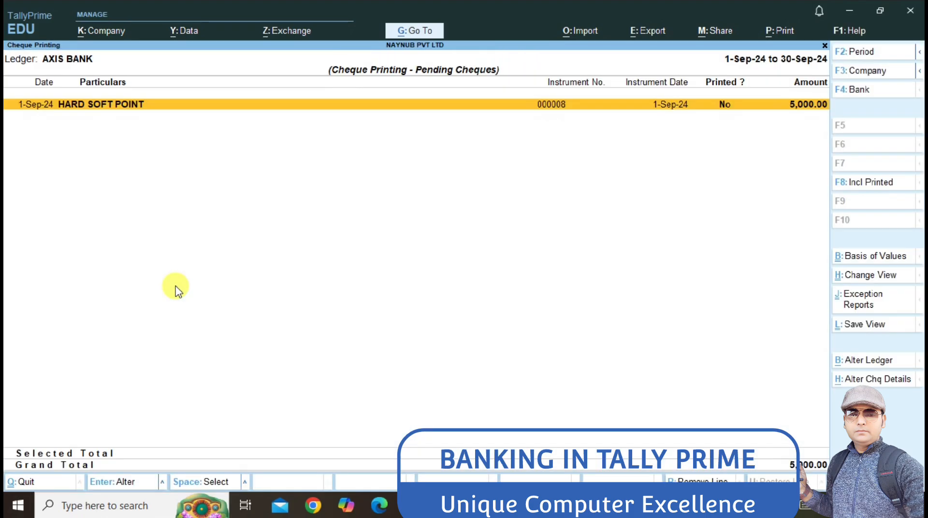
{"action": "key", "text": "Return"}
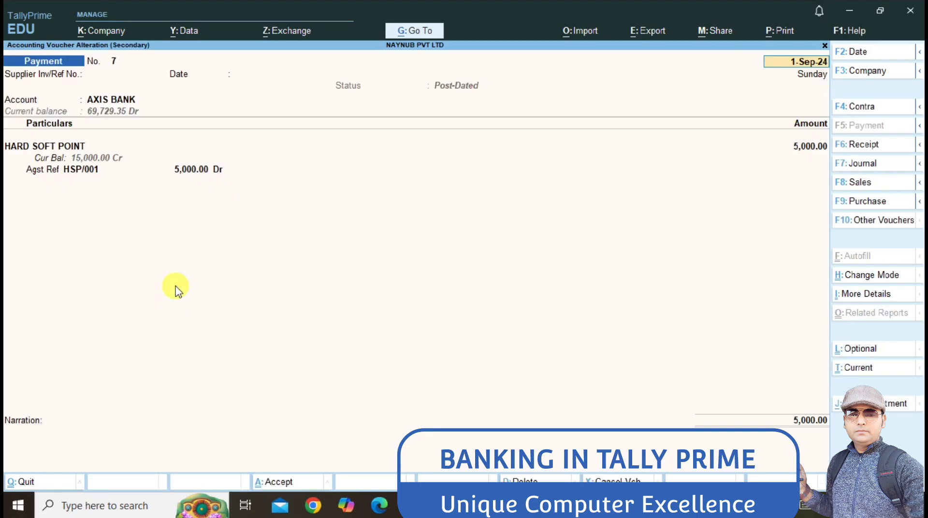
{"action": "key", "text": "ctrl"}
{"action": "key", "text": "ctrl+p"}
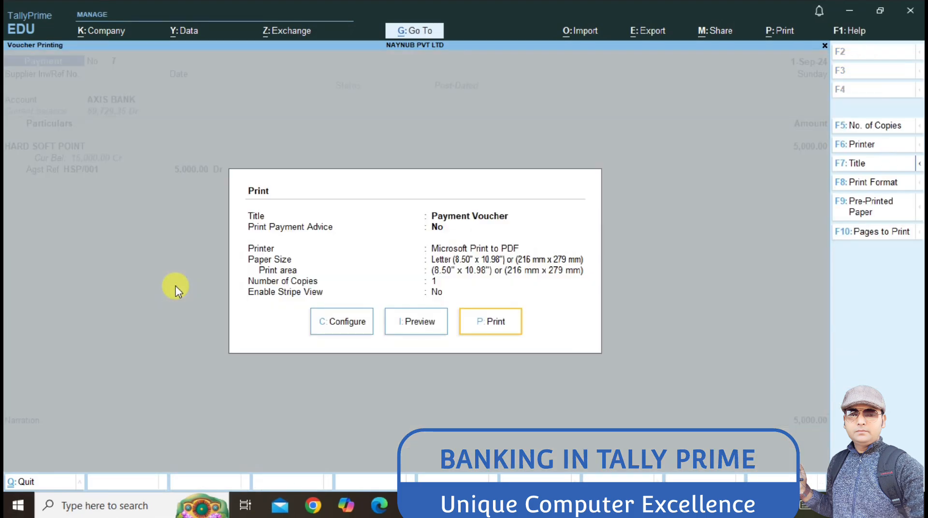
{"action": "key", "text": "i"}
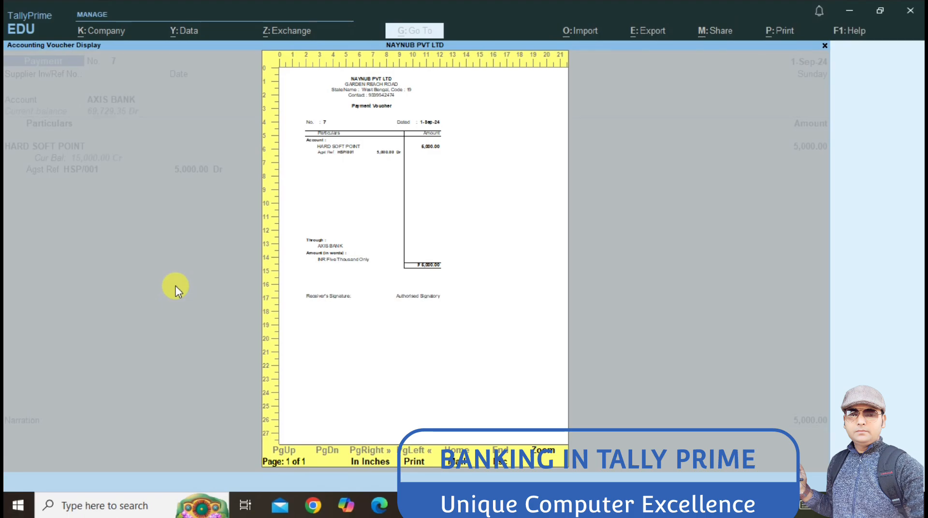
{"action": "key", "text": "Escape"}
{"action": "key", "text": "Escape"}
{"action": "key", "text": "Escape"}
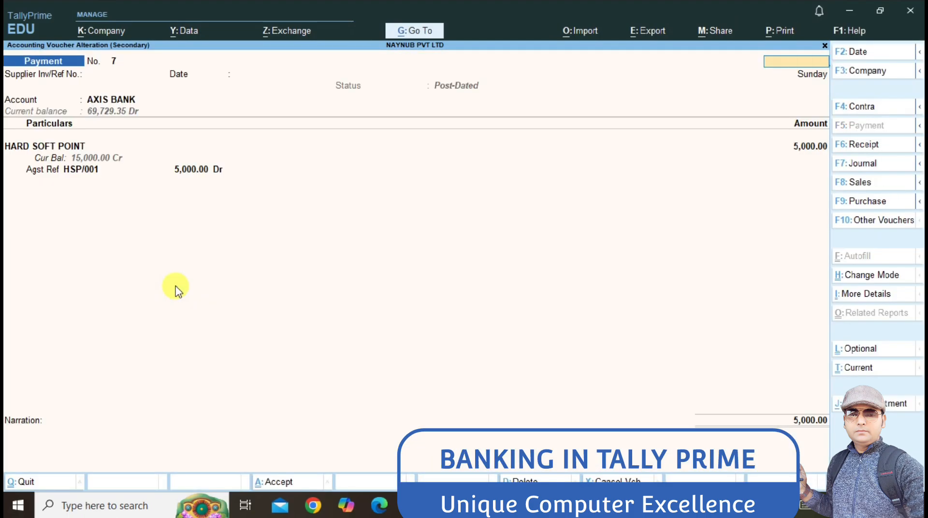
{"action": "key", "text": "Escape"}
{"action": "key", "text": "y"}
{"action": "key", "text": "Escape"}
{"action": "key", "text": "Escape"}
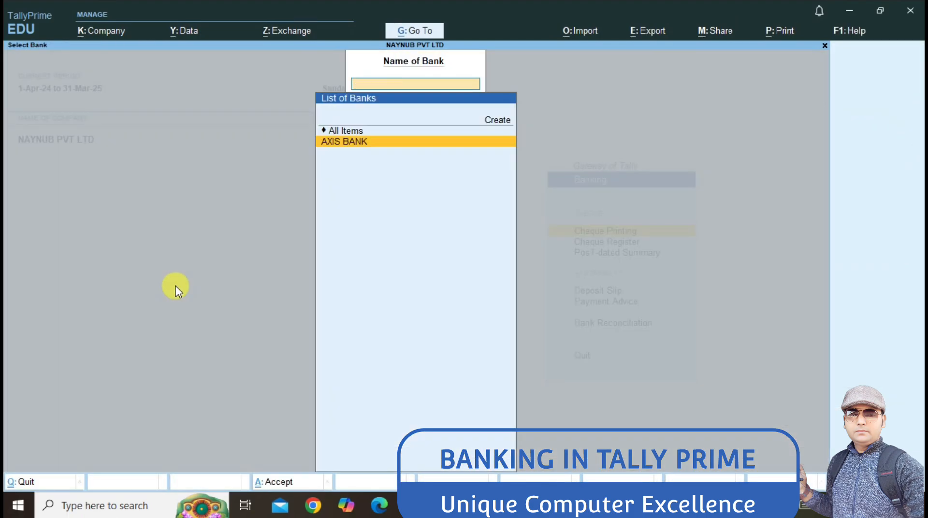
{"action": "key", "text": "Escape"}
{"action": "key", "text": "Down"}
Step: Open Bank Reconciliation for AXIS BANK
{"action": "key", "text": "Down"}
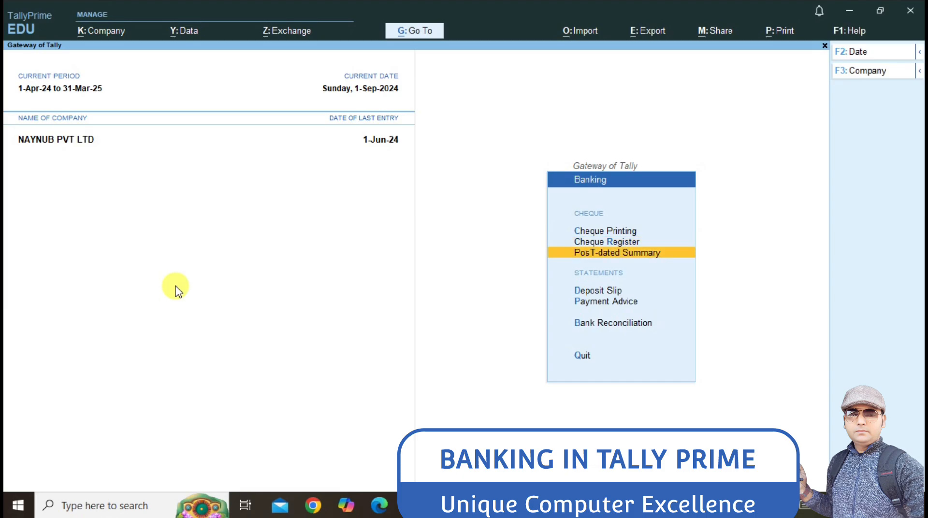
{"action": "key", "text": "Up"}
{"action": "key", "text": "Up"}
{"action": "key", "text": "Down"}
{"action": "key", "text": "Escape"}
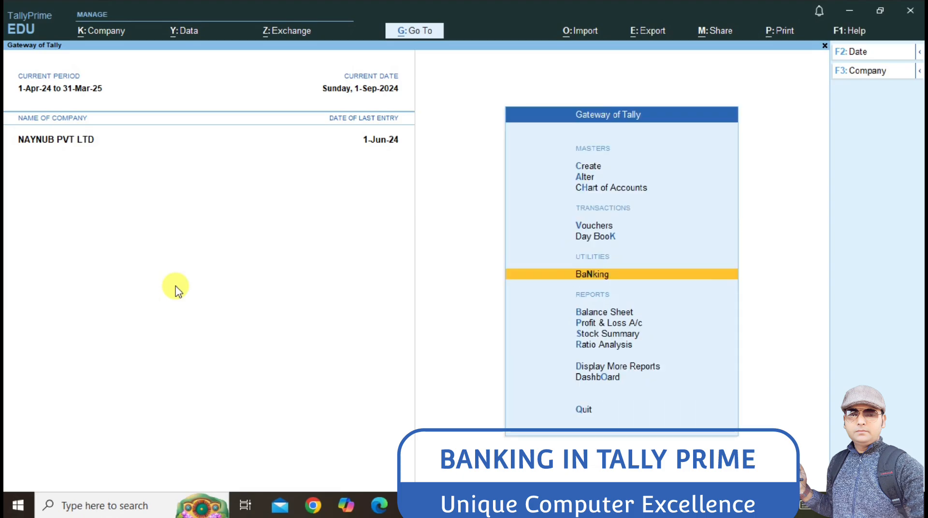
{"action": "key", "text": "Return"}
{"action": "key", "text": "Down"}
{"action": "key", "text": "Down"}
{"action": "key", "text": "Down"}
{"action": "key", "text": "Down"}
{"action": "key", "text": "Down"}
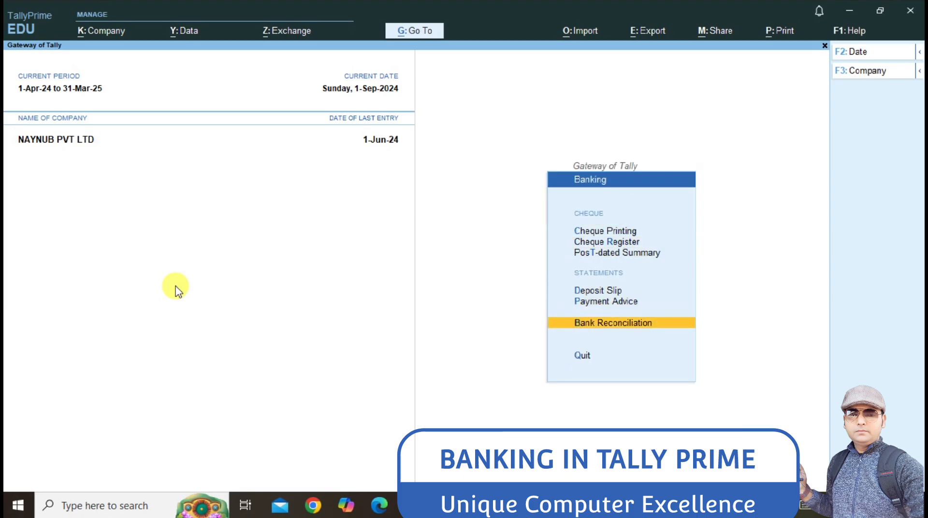
{"action": "key", "text": "Return"}
{"action": "key", "text": "Return"}
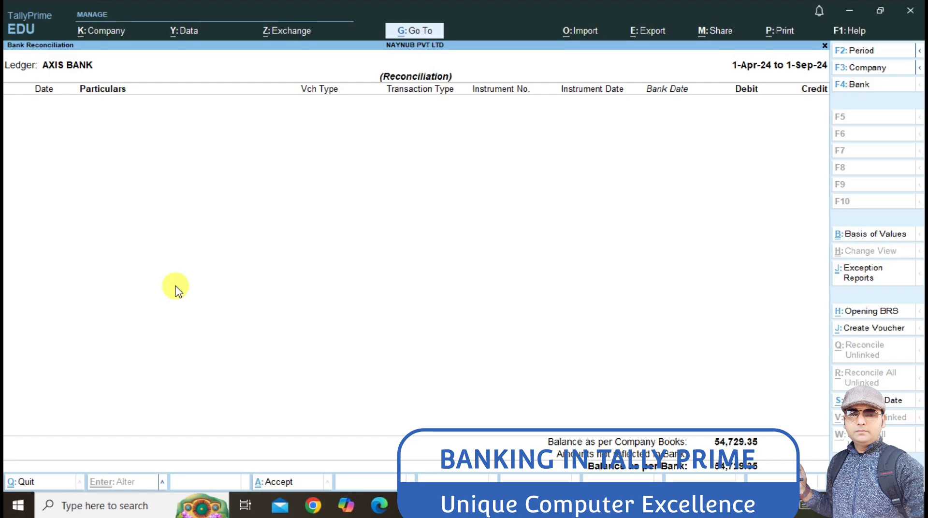
Step: Set the period 1-4-2024 to 1-9-2024, check it, and exit to Gateway
{"action": "key", "text": "F2"}
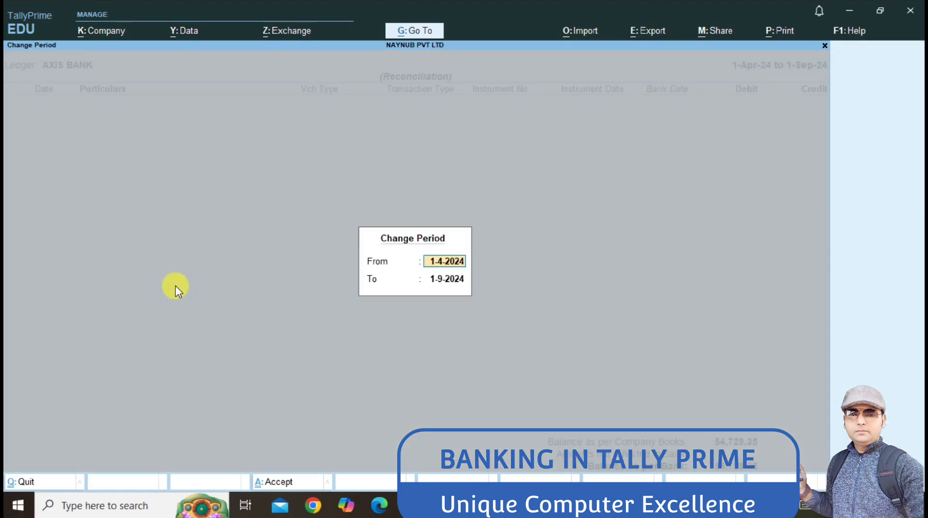
{"action": "type", "text": "1-4"}
{"action": "key", "text": "Return"}
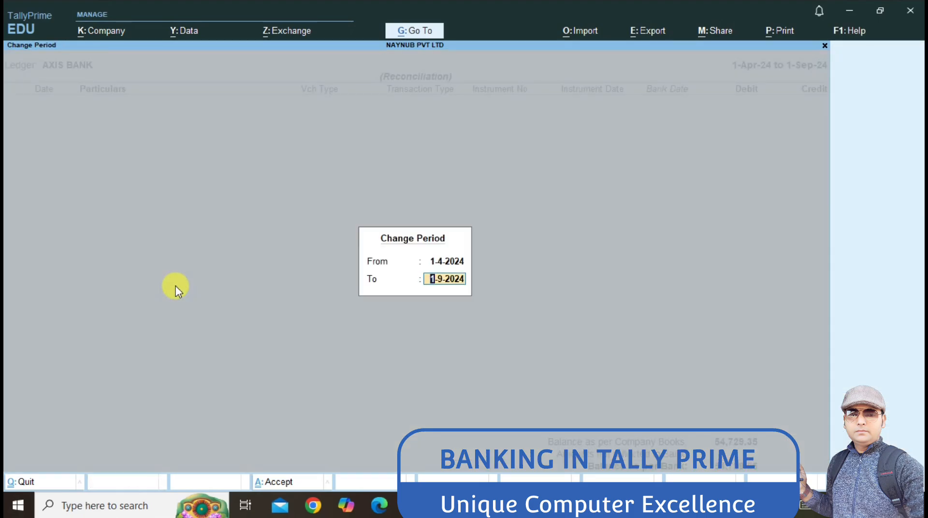
{"action": "key", "text": "Return"}
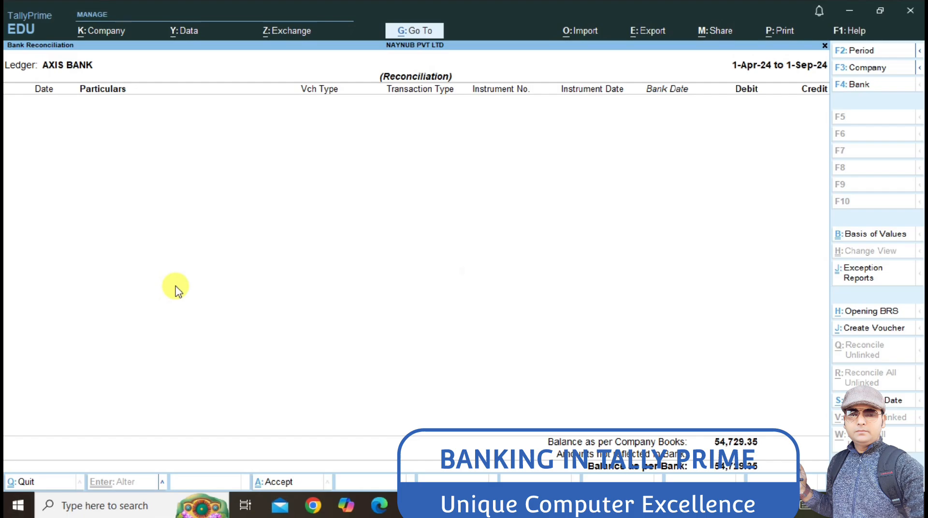
{"action": "key", "text": "Escape"}
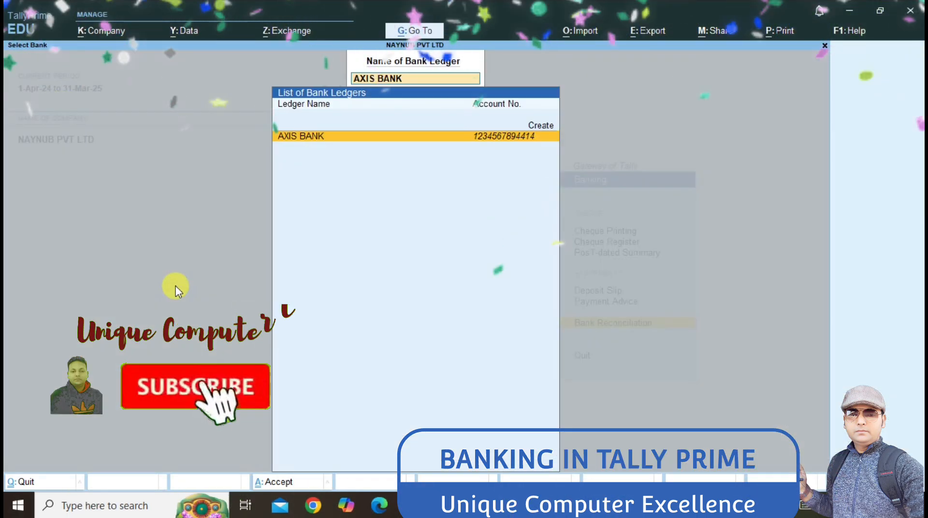
{"action": "key", "text": "Escape"}
{"action": "key", "text": "Escape"}
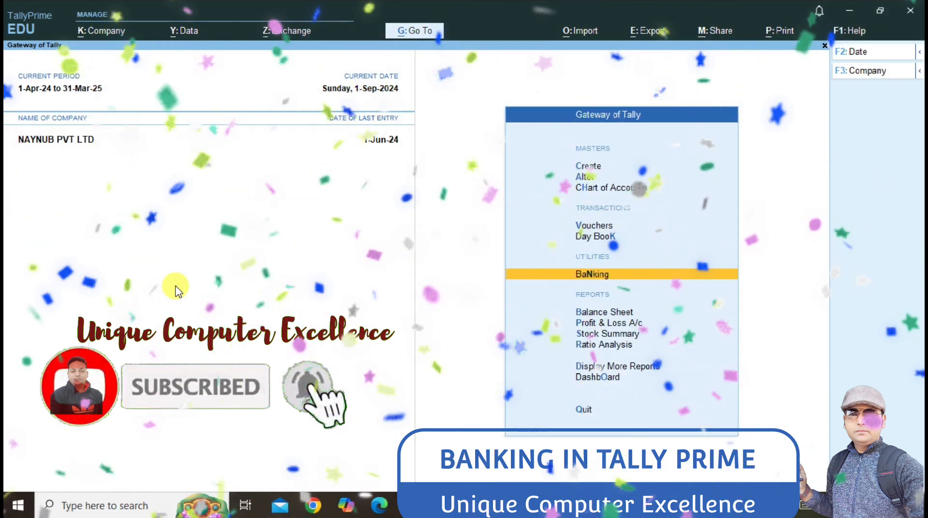